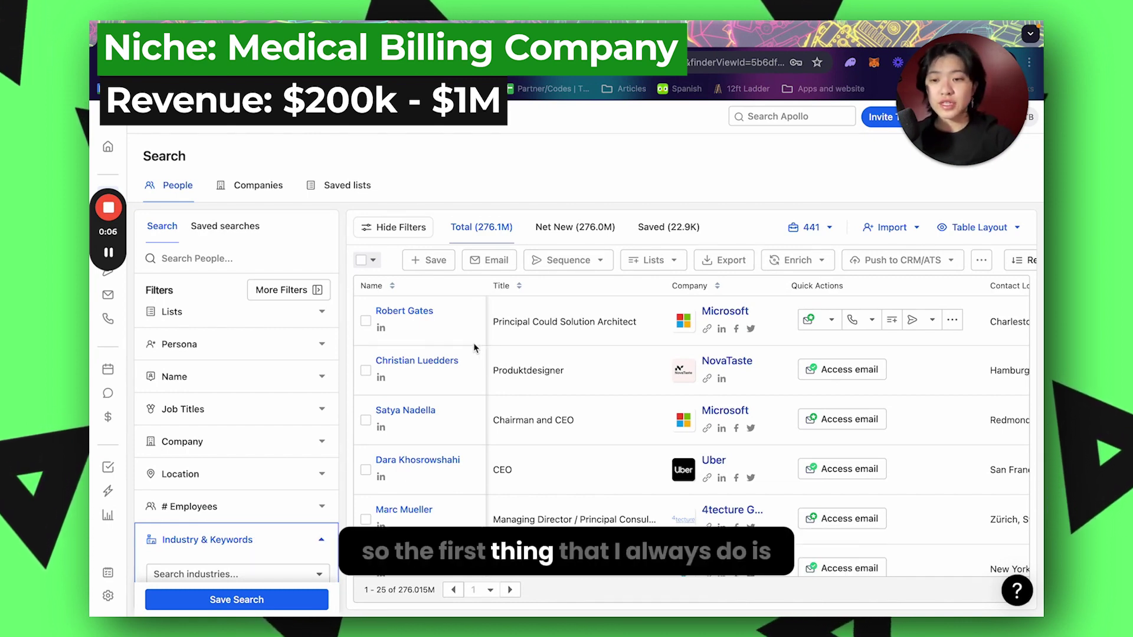
- Filter people by the job titles ceo, founders and owners
left_click(294, 411)
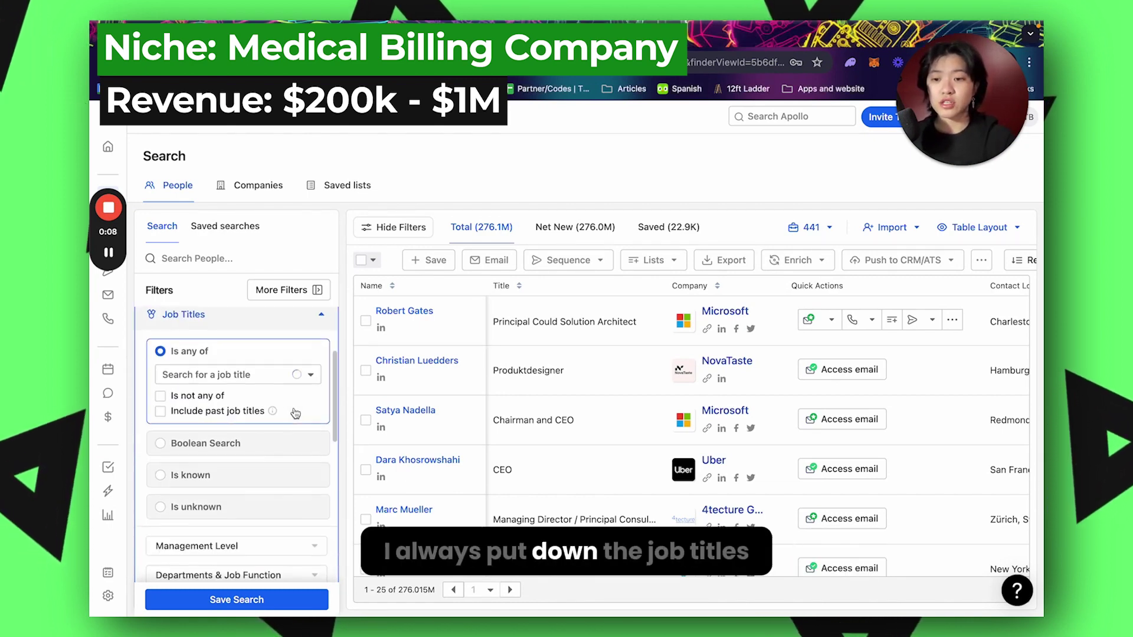
left_click(259, 382)
type("ceo")
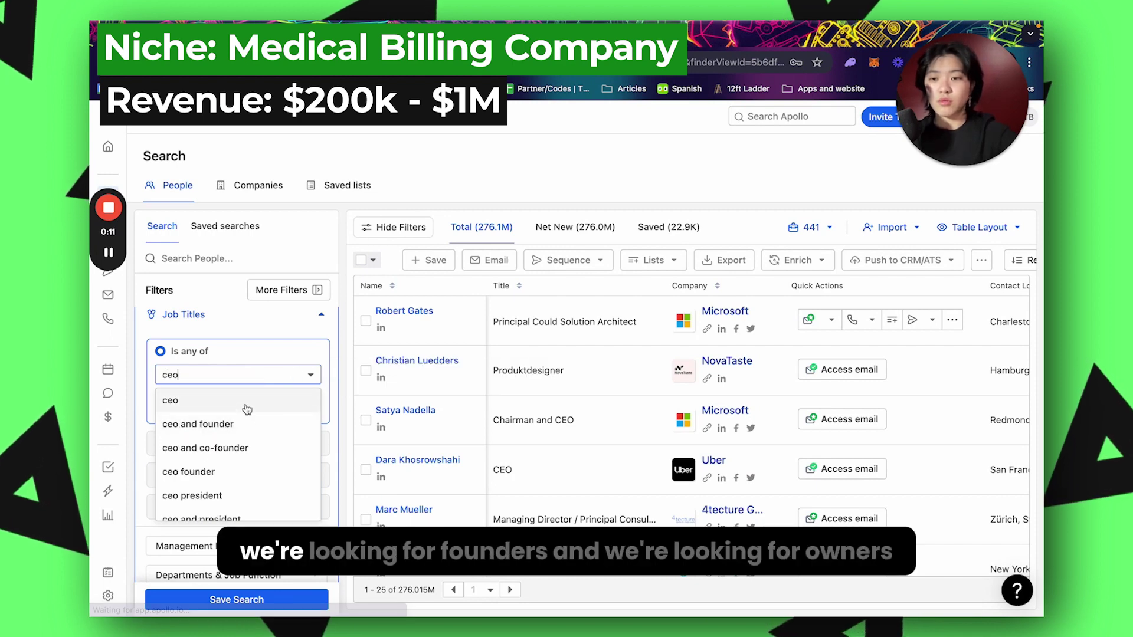
left_click(246, 404)
type("founders")
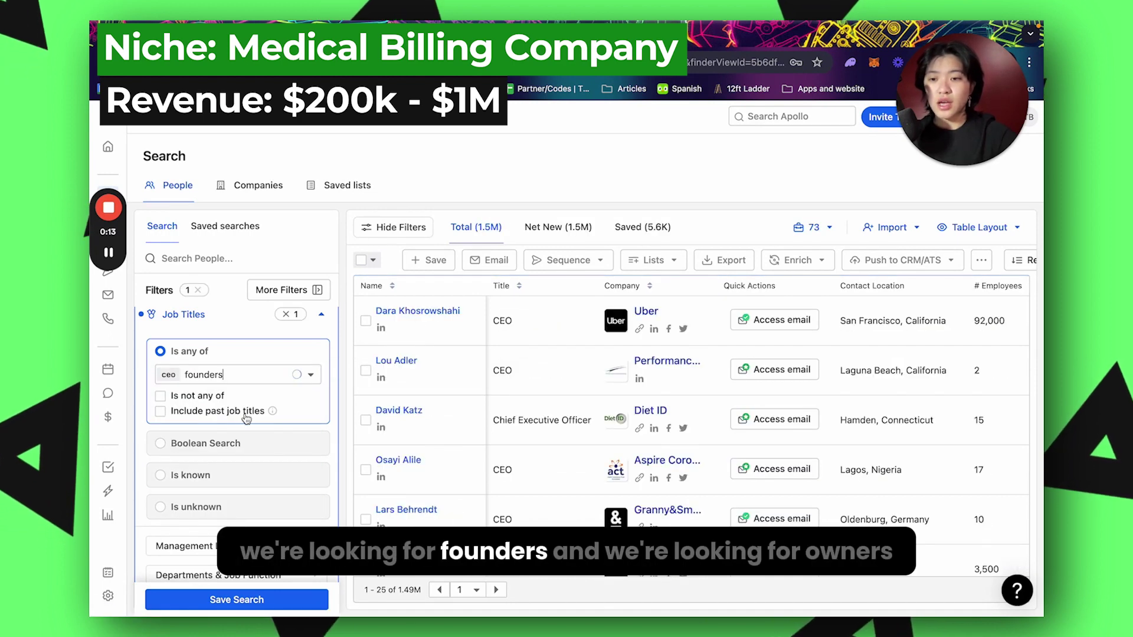
left_click(252, 400)
type("owners")
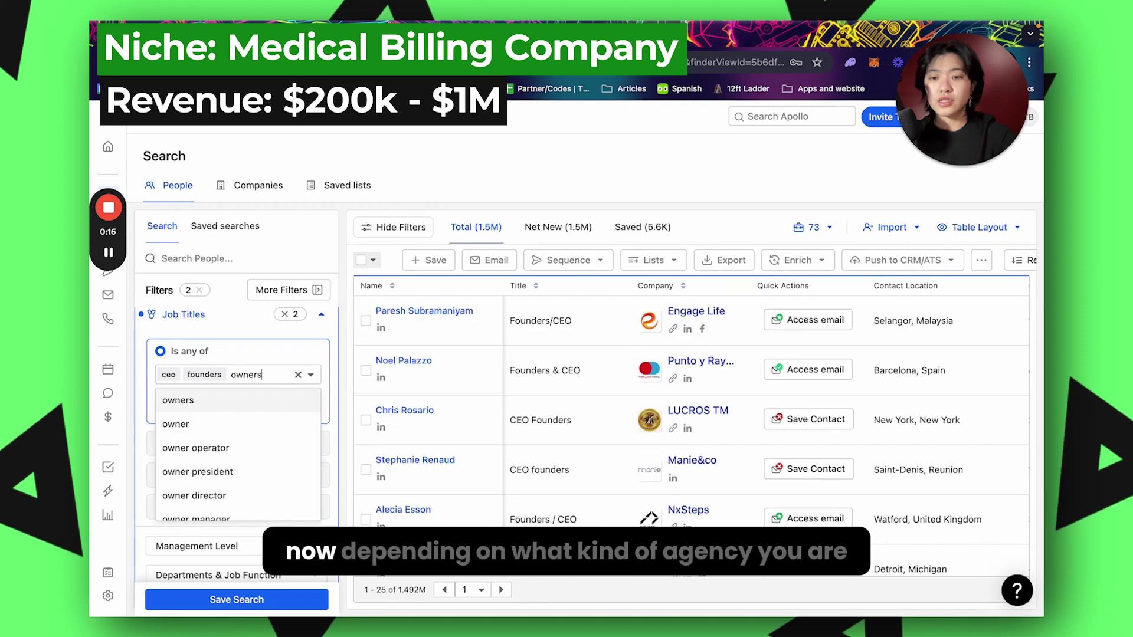
left_click(253, 402)
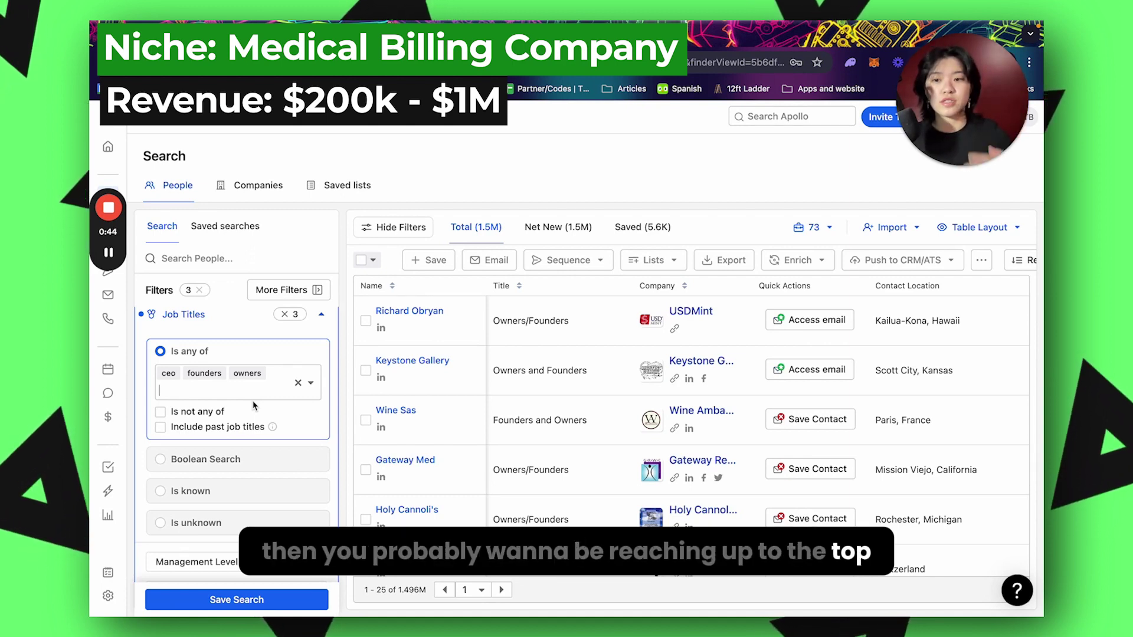
- Restrict the people's location to the United States
scroll(251, 413, "down", 5)
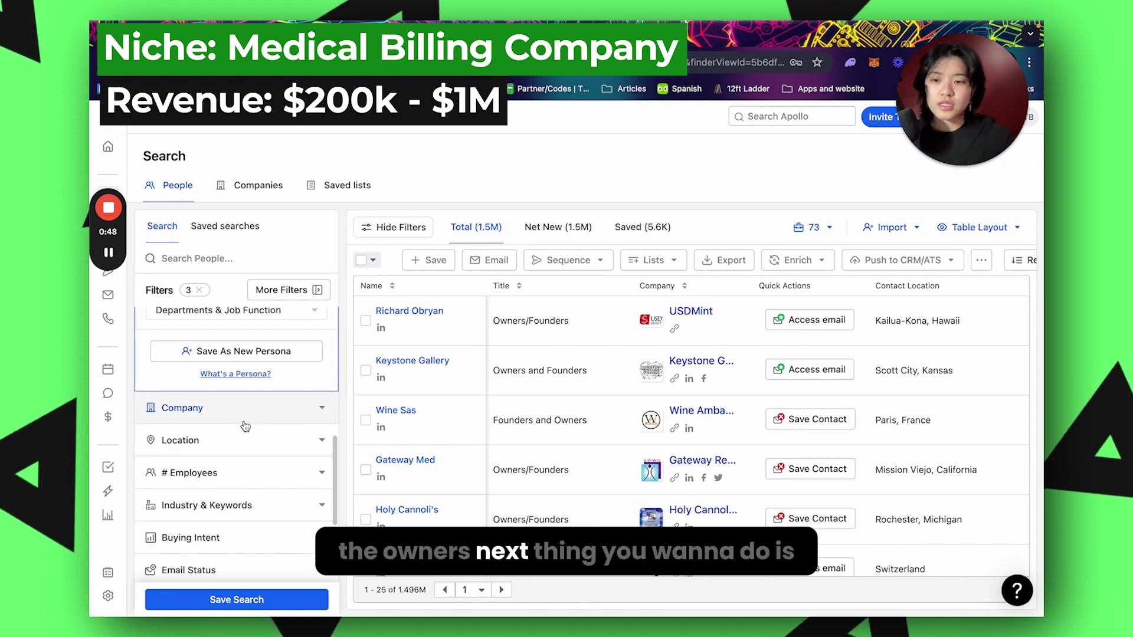
scroll(240, 448, "down", 3)
scroll(240, 377, "up", 3)
left_click(239, 370)
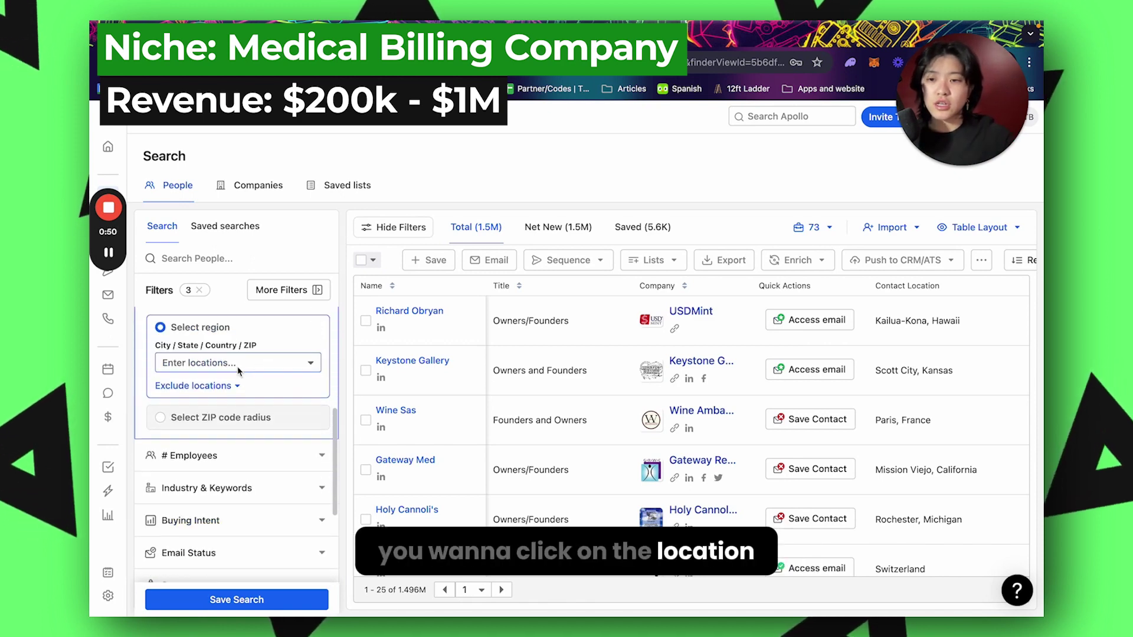
left_click(239, 364)
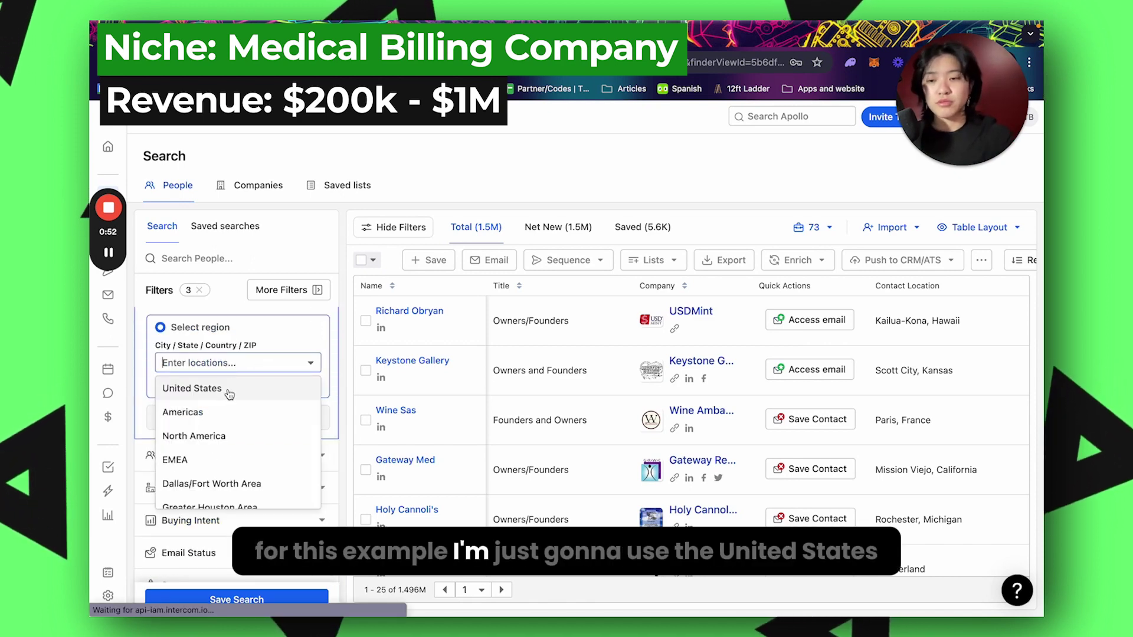
left_click(230, 390)
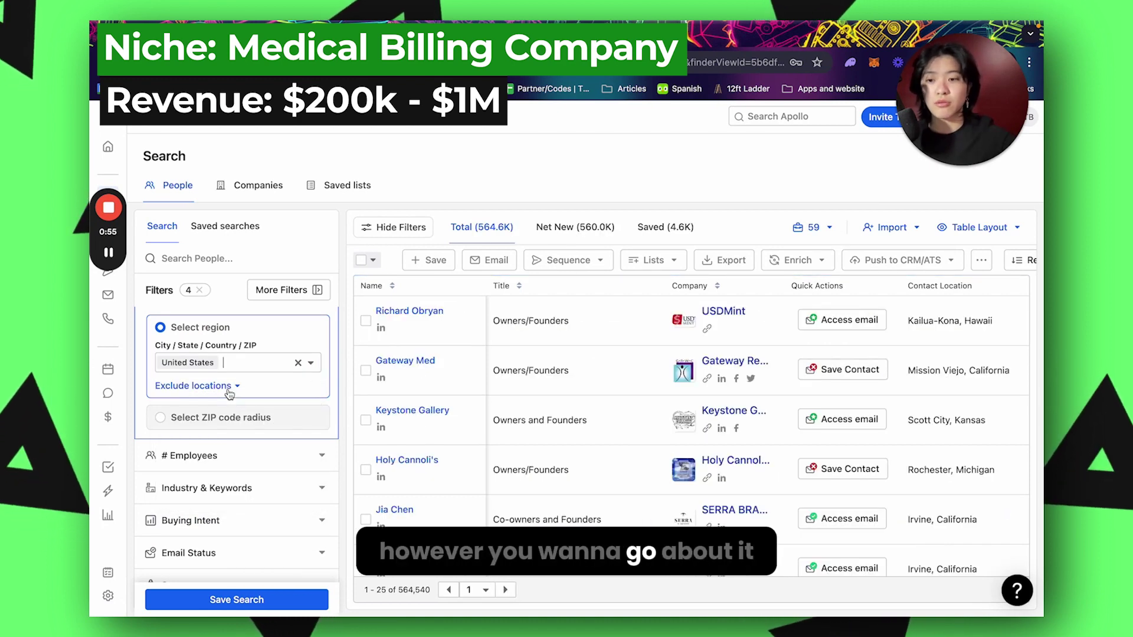
- Limit the number of employees to a custom range of 3 to 60
scroll(231, 384, "down", 2)
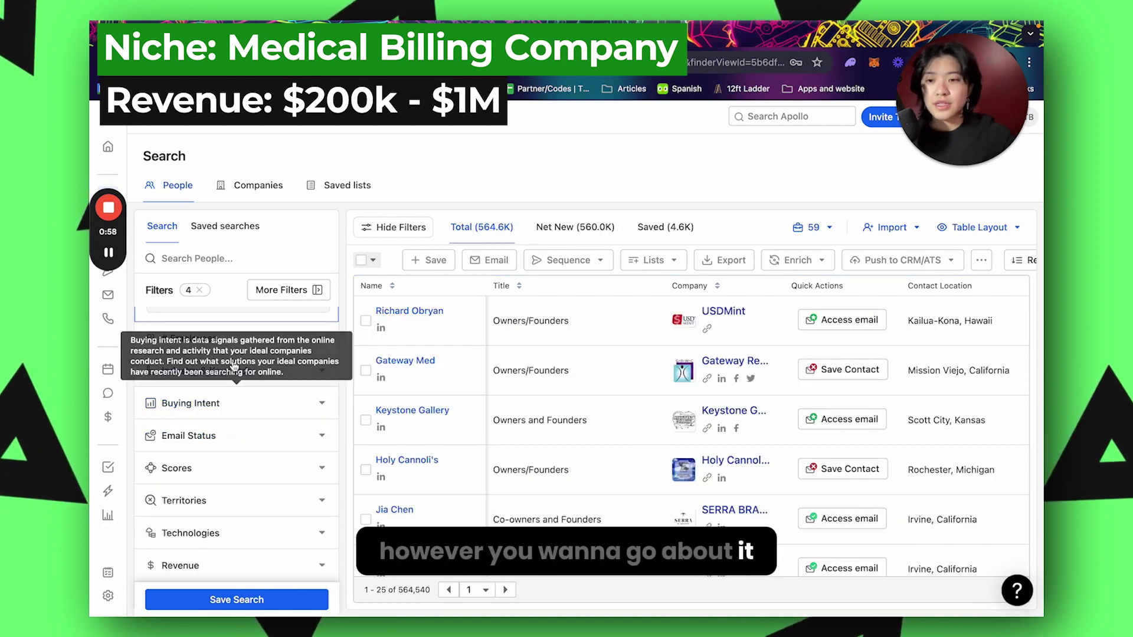
left_click(239, 339)
scroll(242, 343, "up", 3)
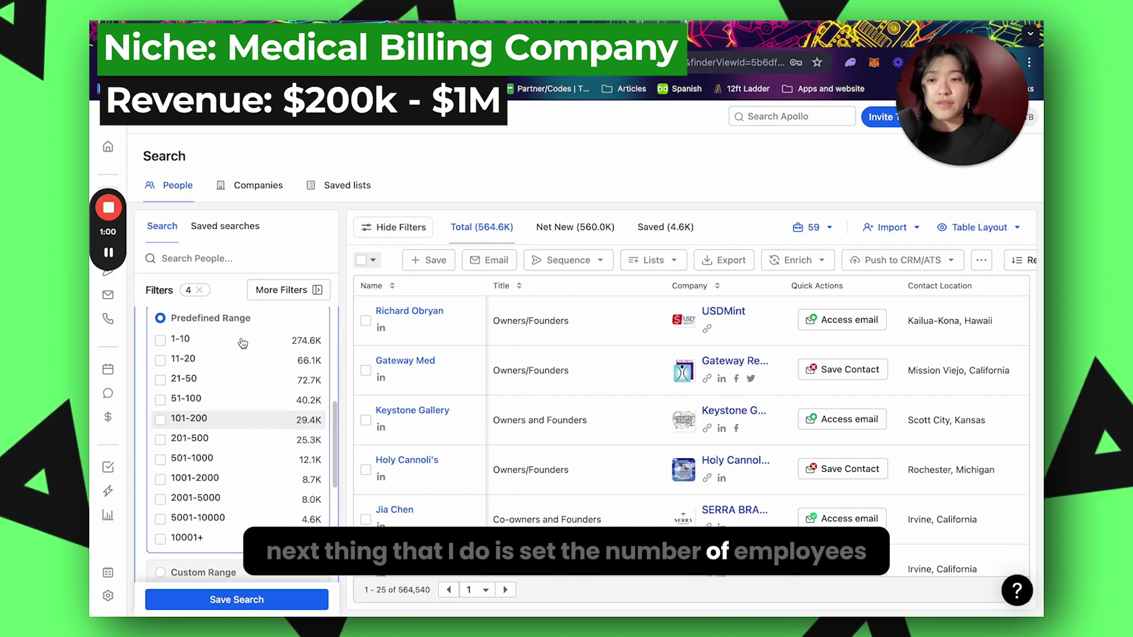
scroll(241, 343, "down", 5)
scroll(241, 342, "down", 3)
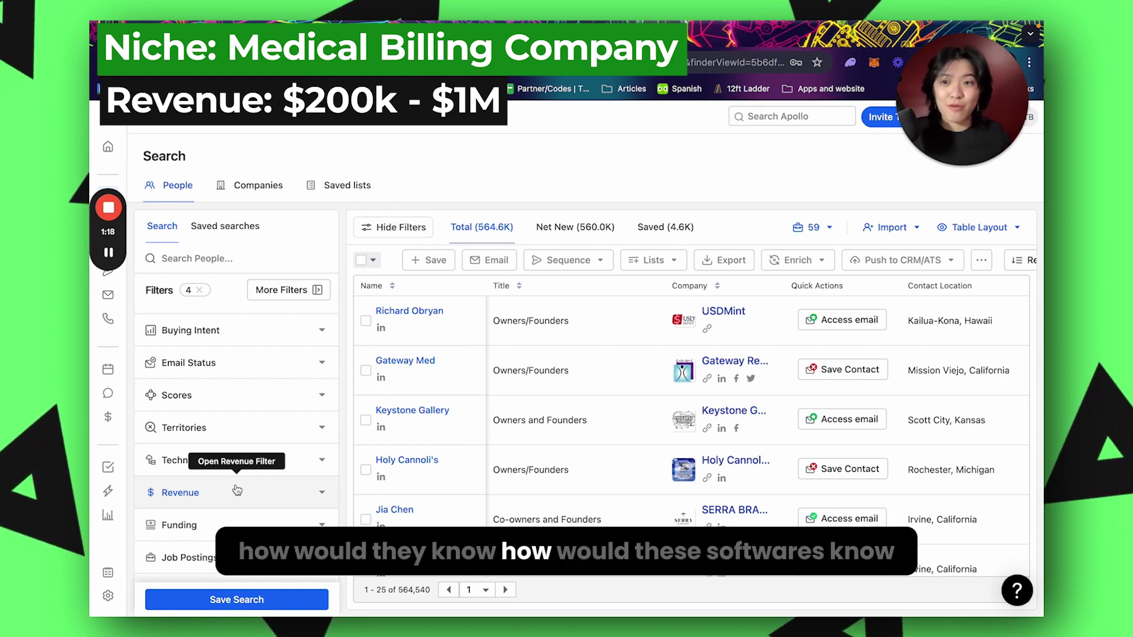
scroll(237, 490, "up", 4)
scroll(237, 490, "up", 4)
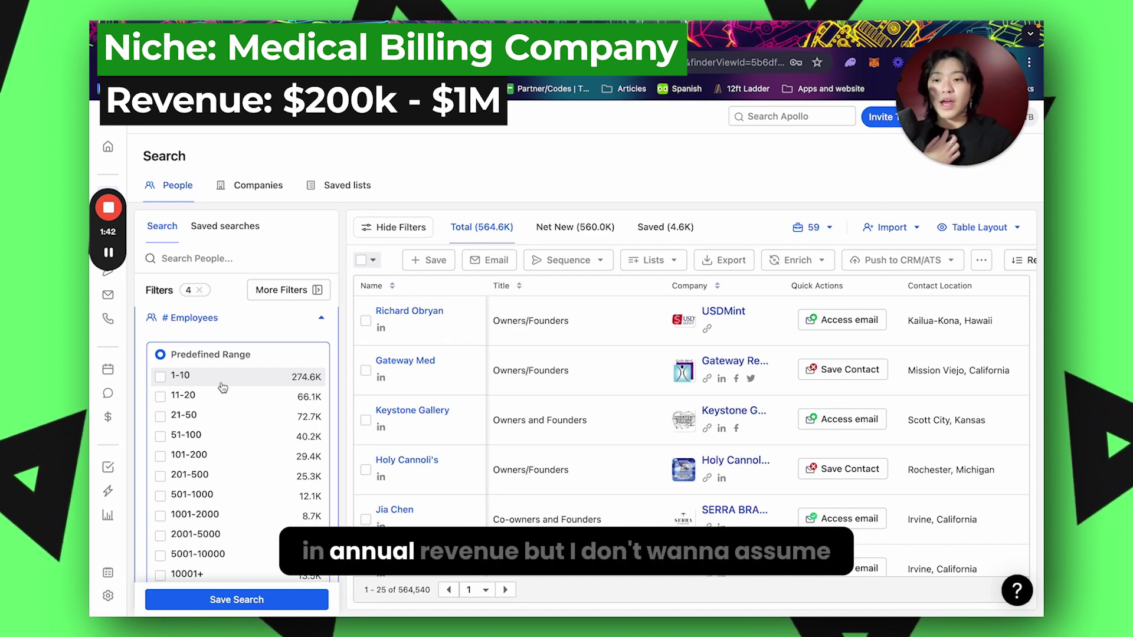
scroll(223, 390, "down", 3)
left_click(209, 449)
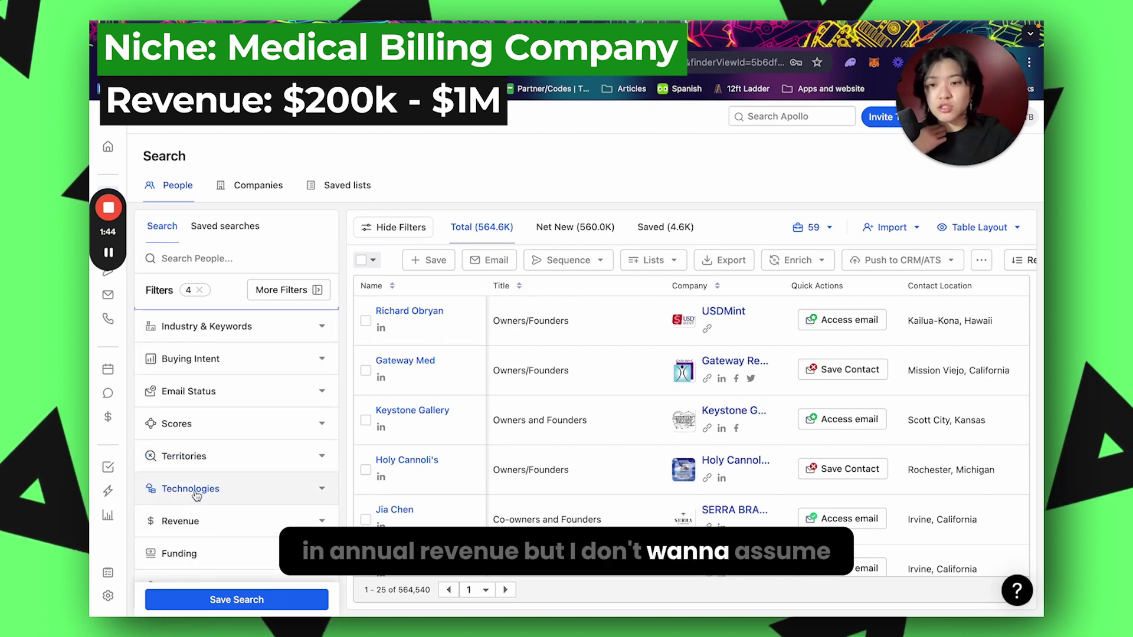
scroll(204, 472, "up", 4)
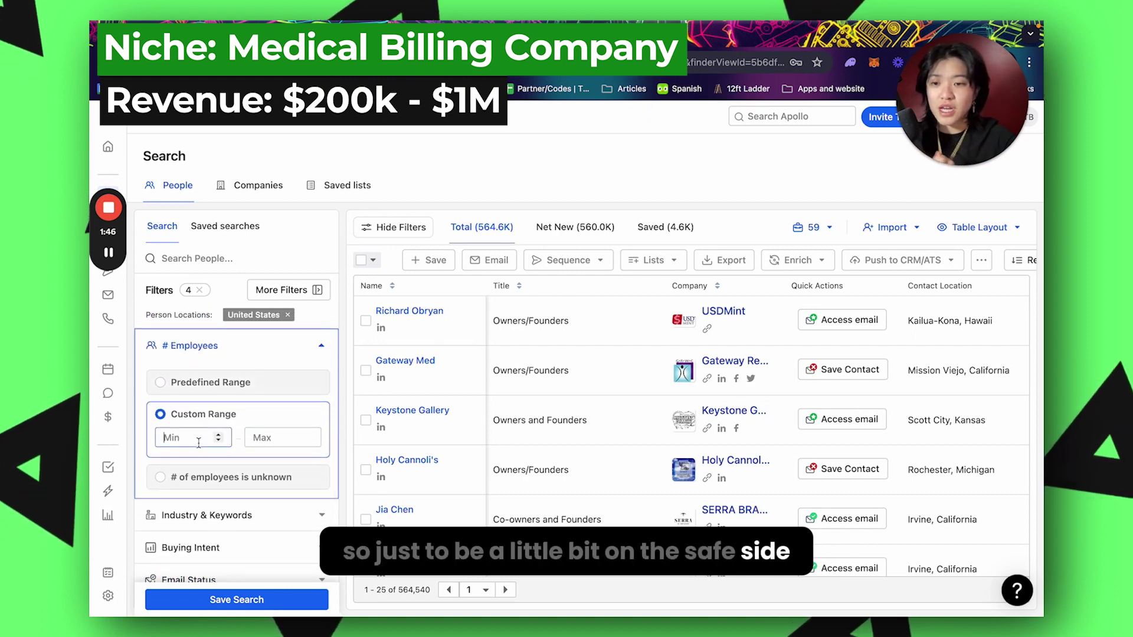
type("3")
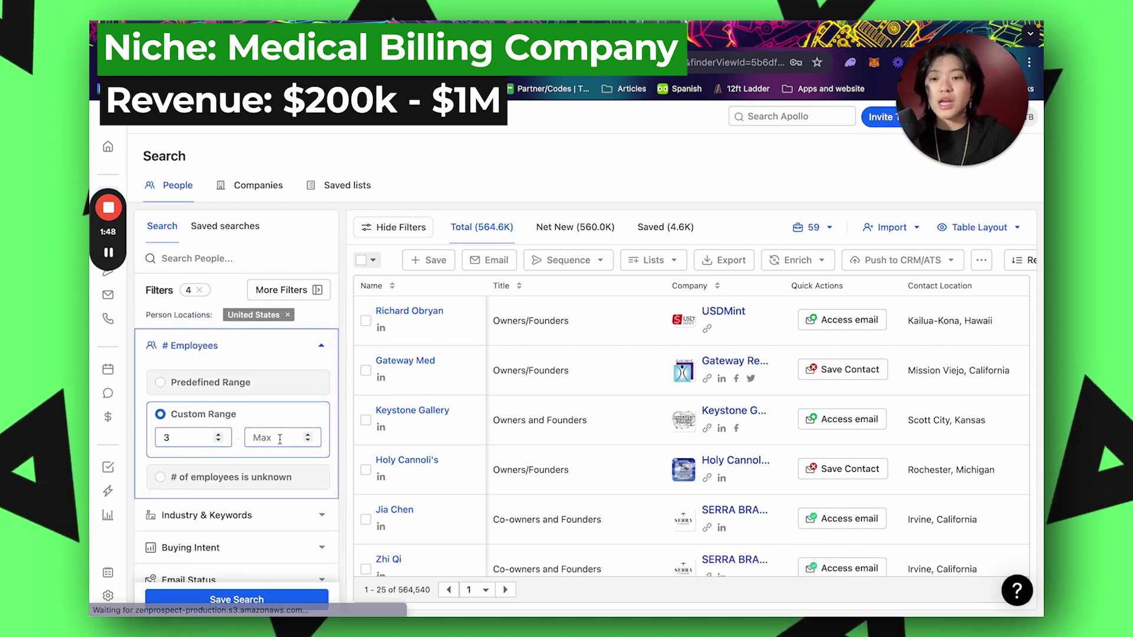
left_click(280, 437)
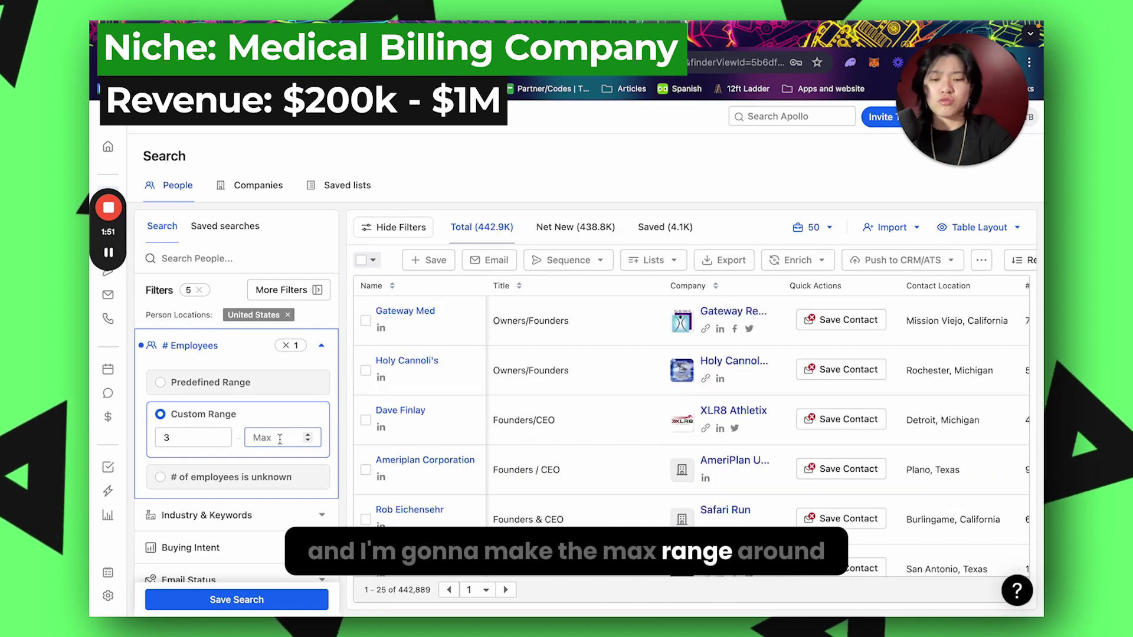
type("6")
type("0")
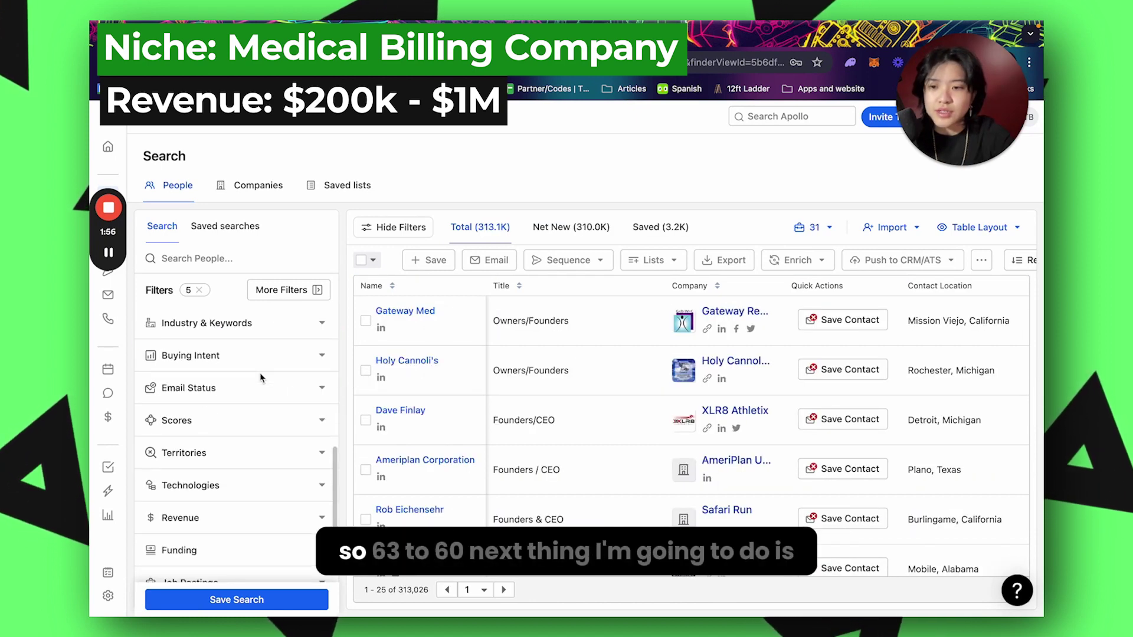
- Filter the email status to Likely to engage and Verified
scroll(261, 379, "up", 2)
scroll(261, 378, "down", 2)
scroll(261, 378, "down", 1)
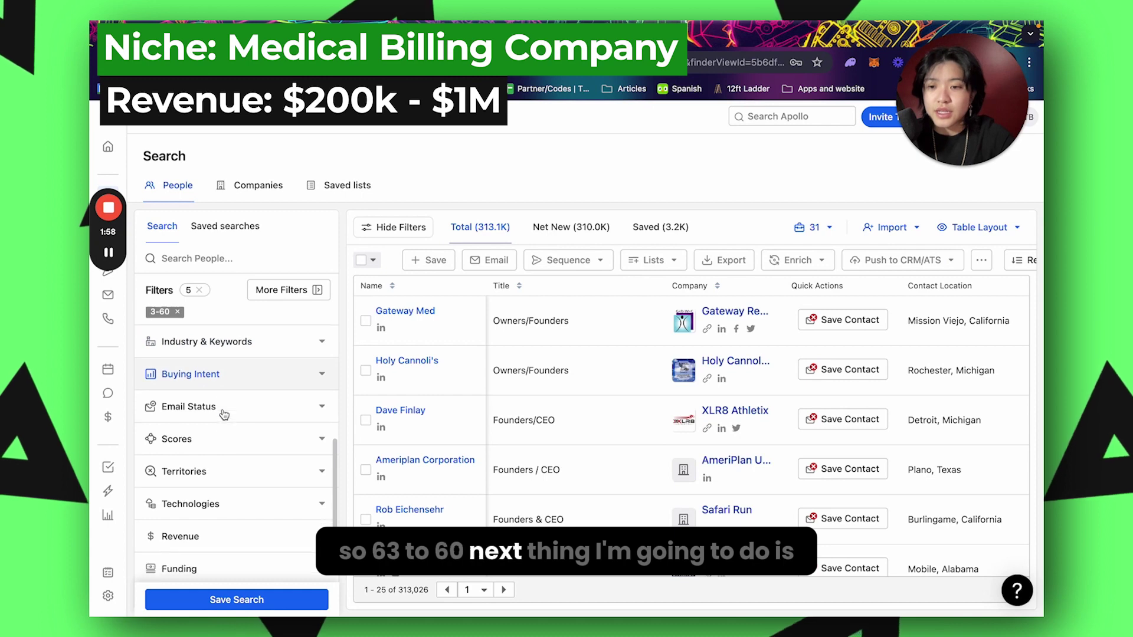
scroll(248, 386, "up", 2)
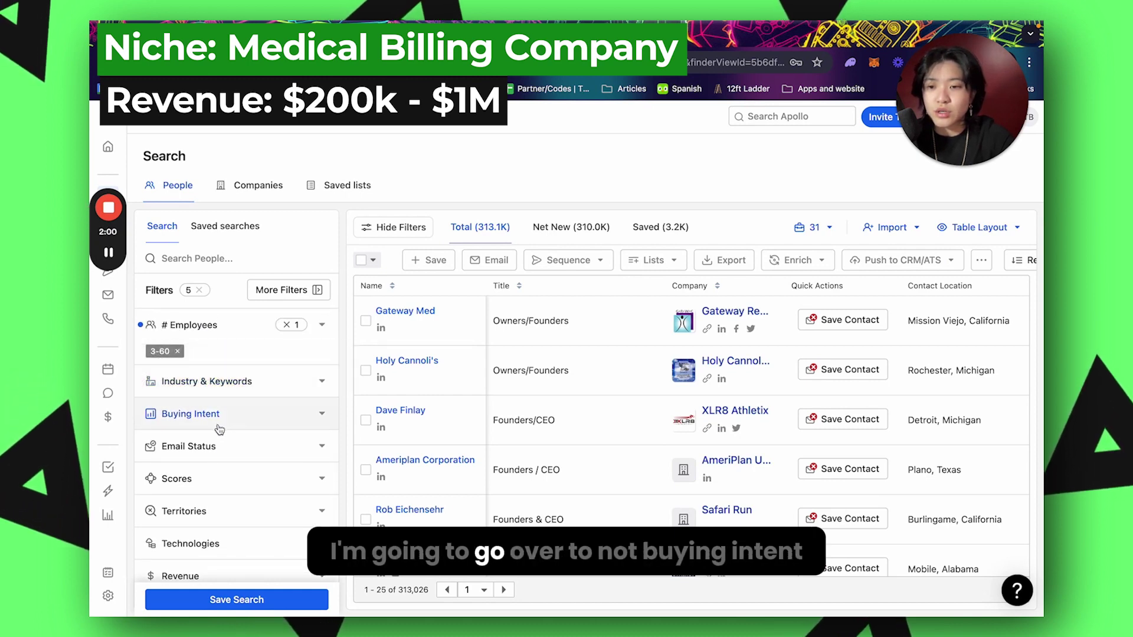
left_click(226, 416)
left_click(228, 417)
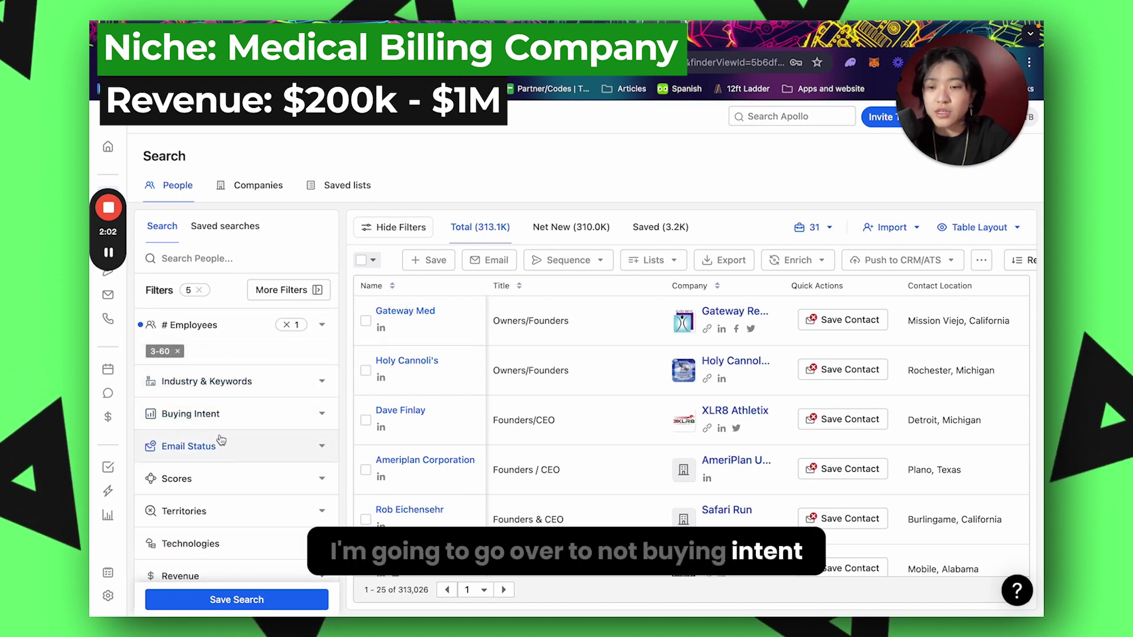
left_click(201, 447)
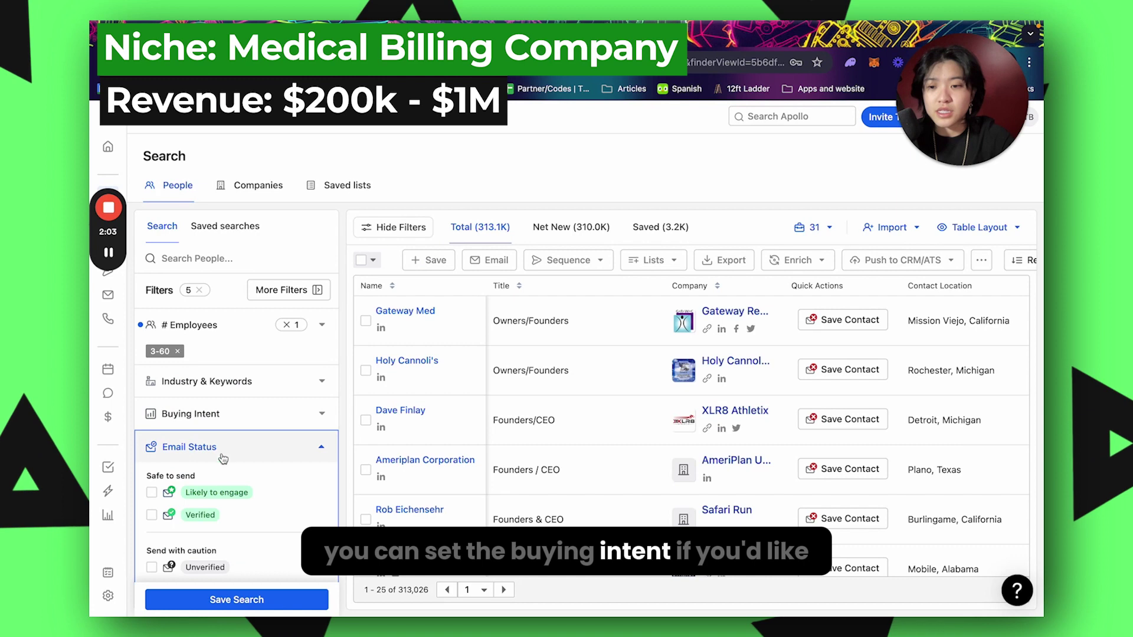
left_click(218, 495)
left_click(152, 515)
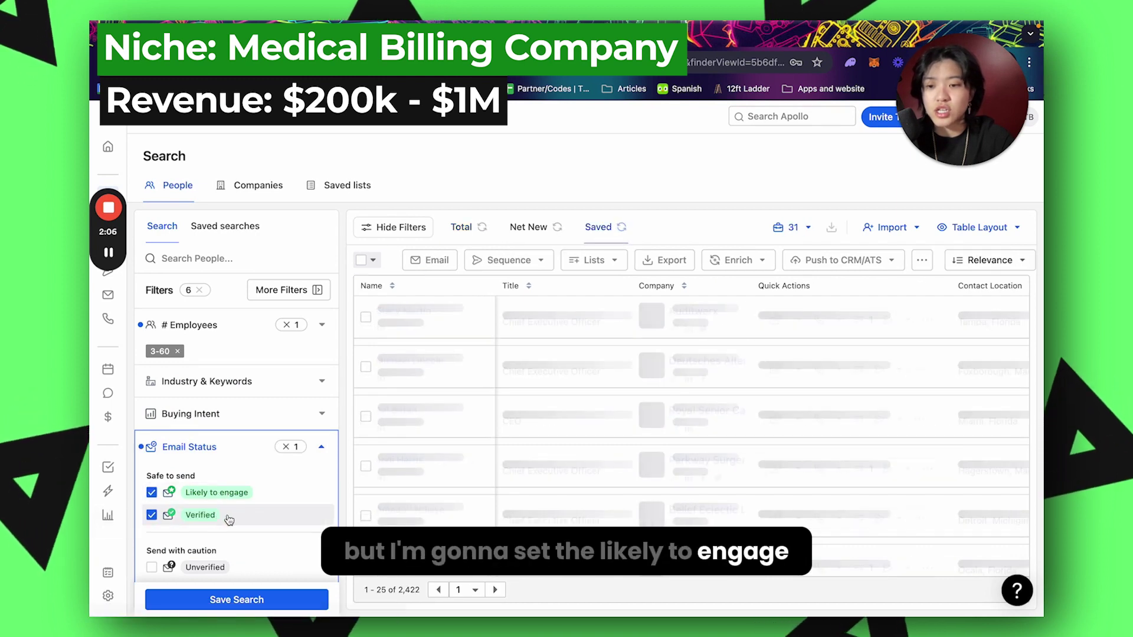
left_click(232, 446)
- Search the available industries for "medica" and clear the search without choosing one
scroll(234, 386, "up", 5)
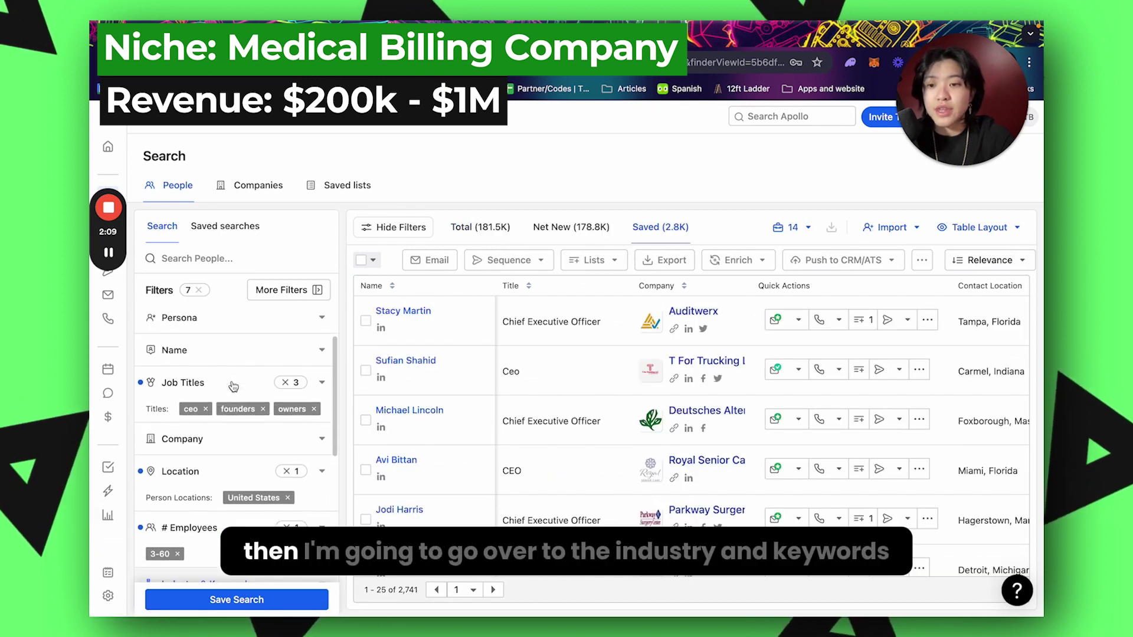
scroll(233, 386, "down", 4)
left_click(224, 420)
left_click(236, 350)
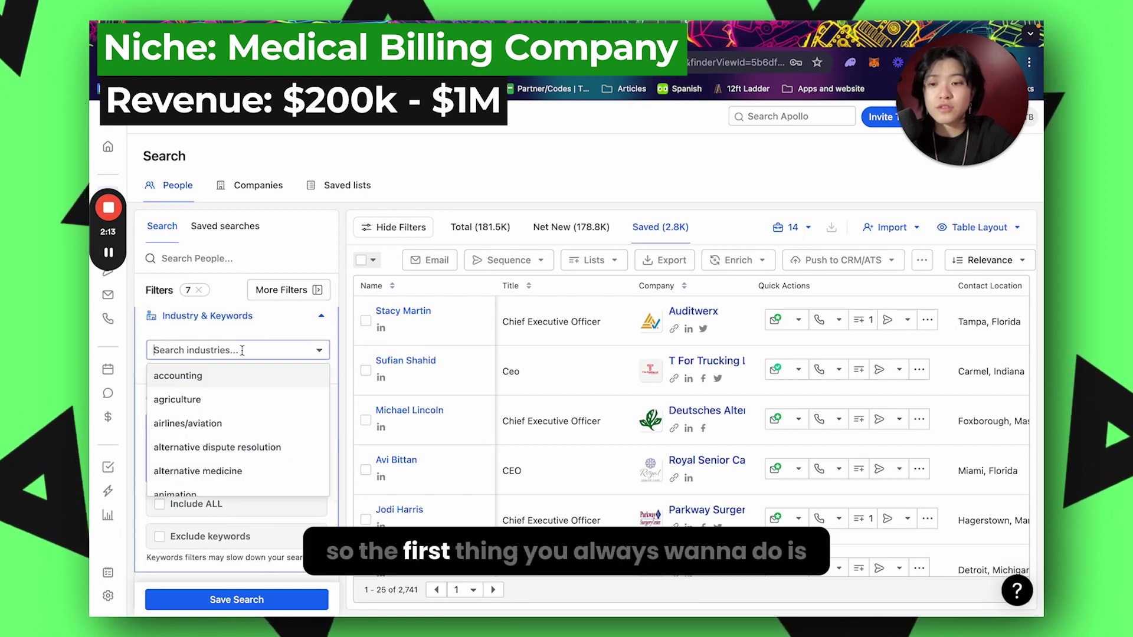
type("medica")
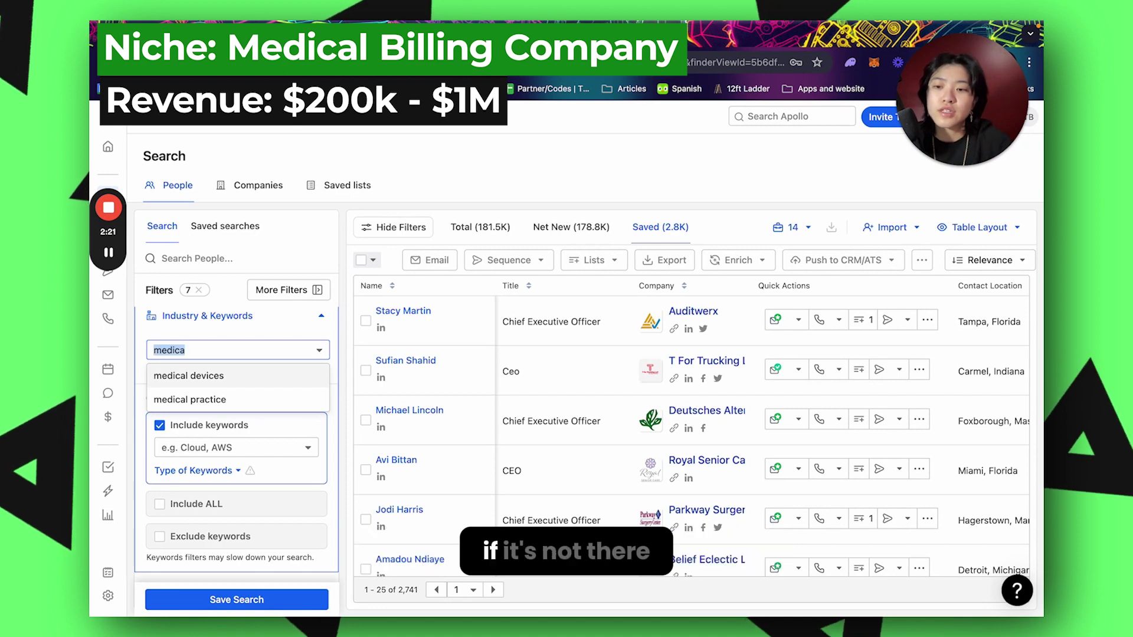
key("BackSpace")
key("BackSpace")
key("BackSpace")
key("BackSpace")
key("BackSpace")
key("BackSpace")
left_click(291, 331)
left_click(292, 318)
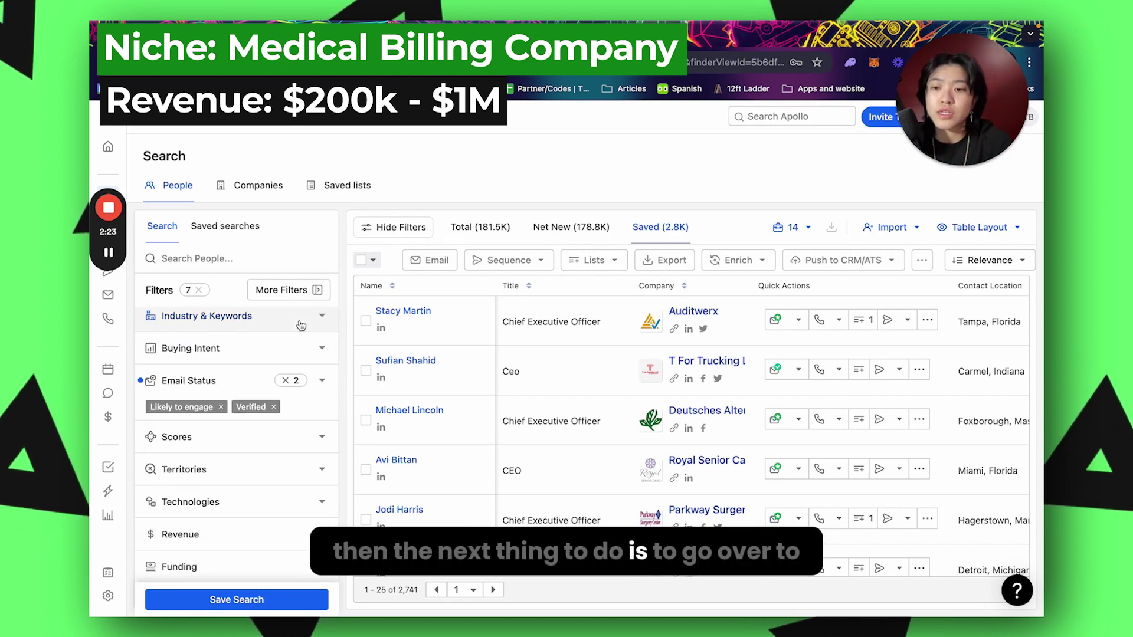
- Include the company keyword "Medical billing" and show the total results with their industry and keywords columns
left_click(292, 319)
left_click(240, 444)
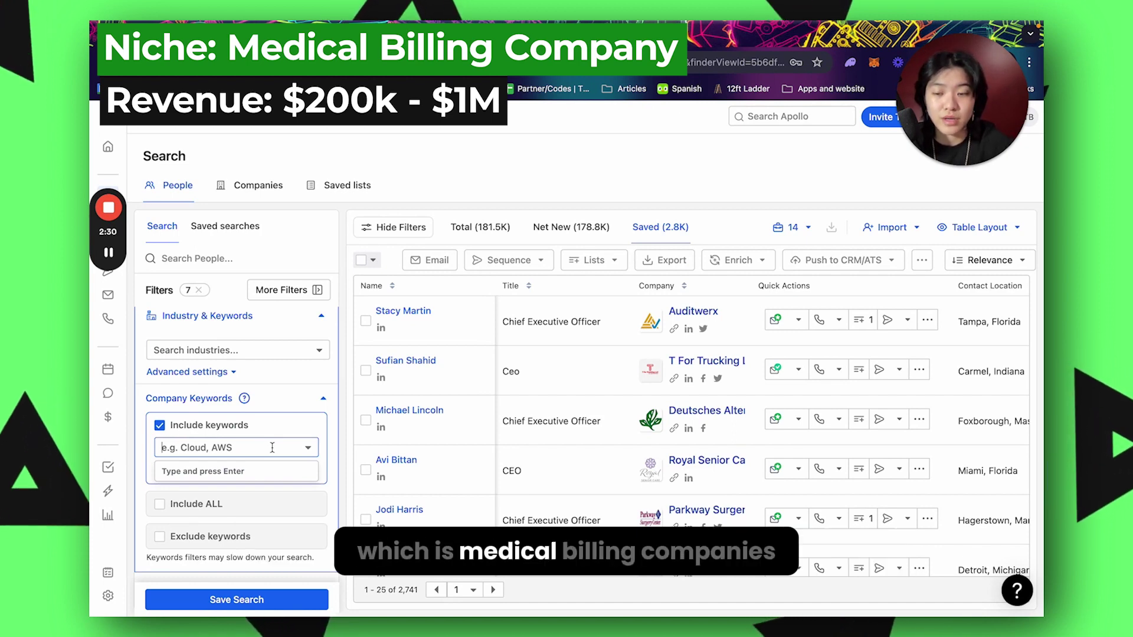
type("Medical")
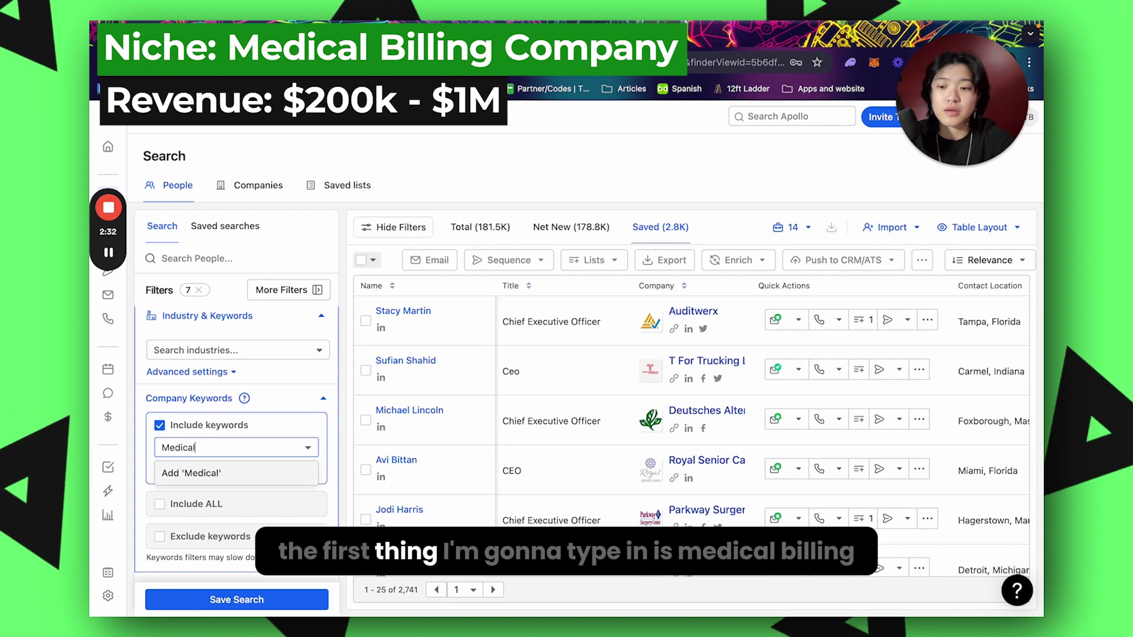
type(" billing")
left_click(271, 479)
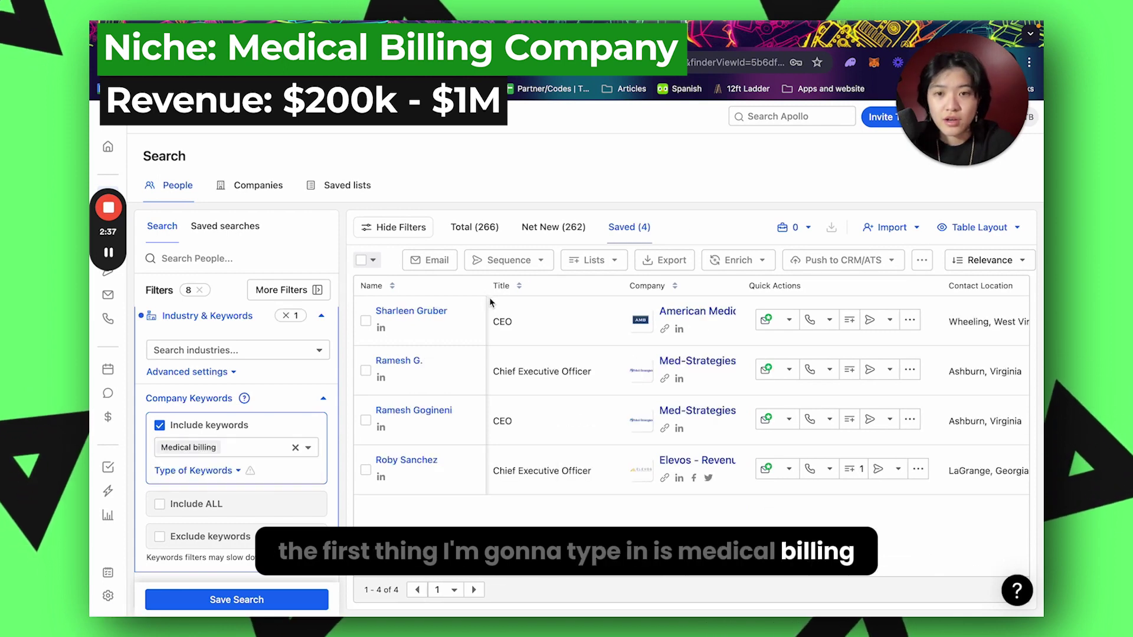
left_click(487, 240)
scroll(767, 384, "right", 5)
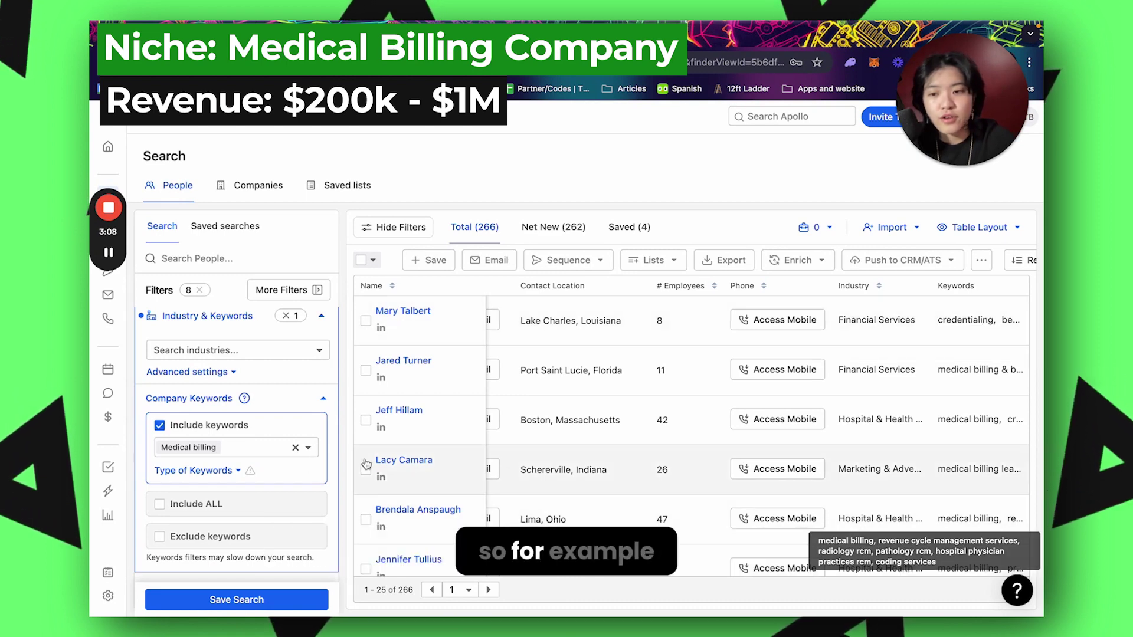
- Add "patient revenue cycle management" to the included company keywords
left_click(266, 448)
type("revenue ")
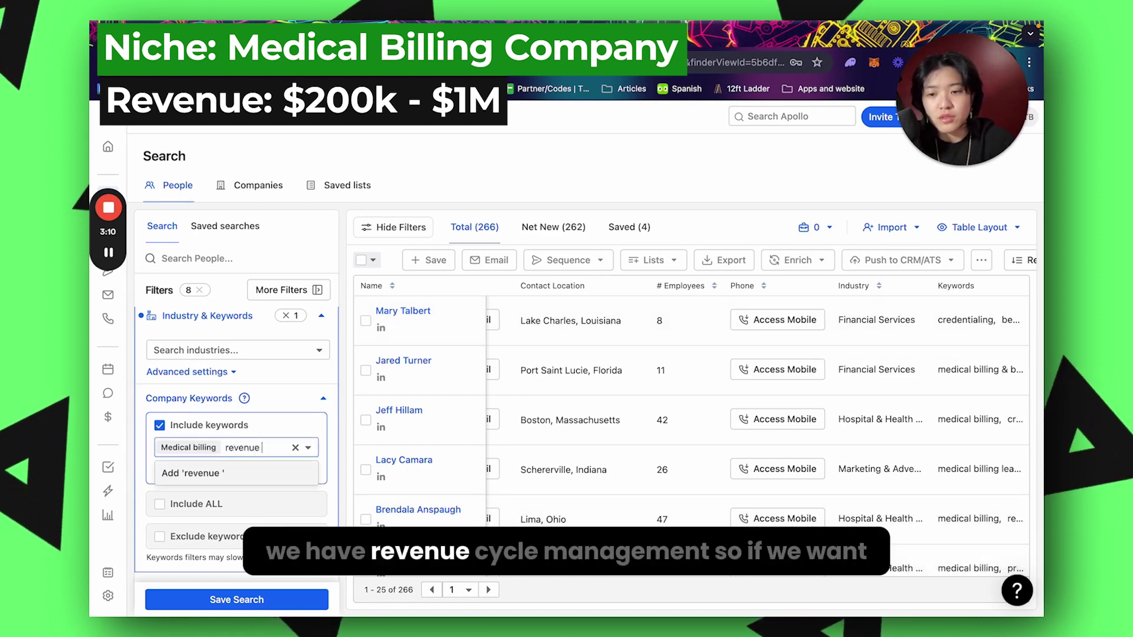
type("cycle management")
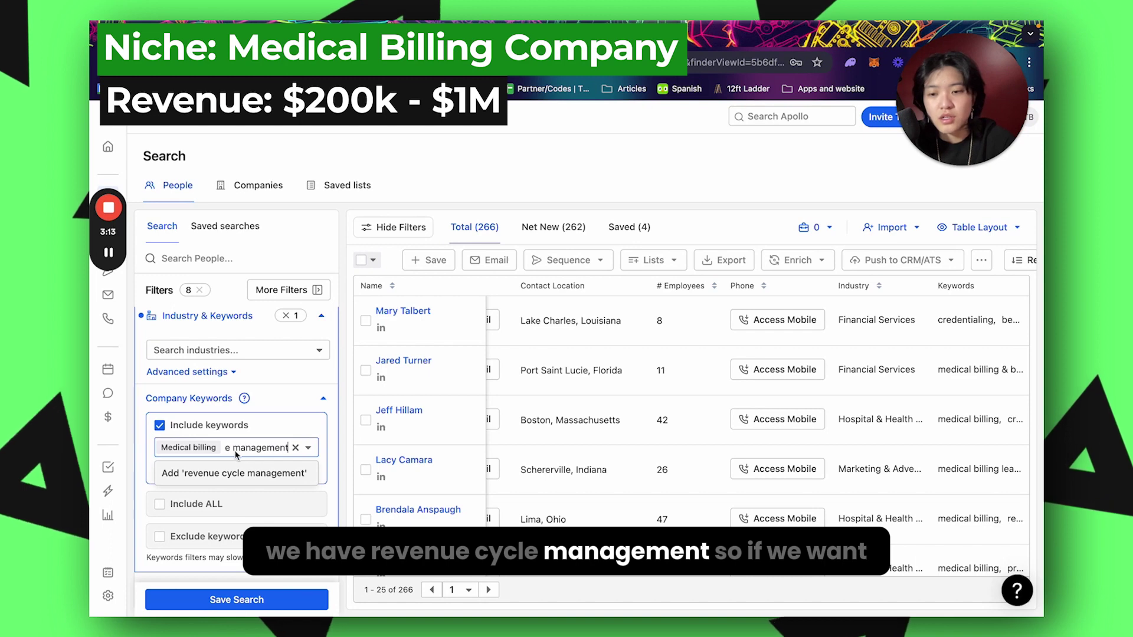
key("Home")
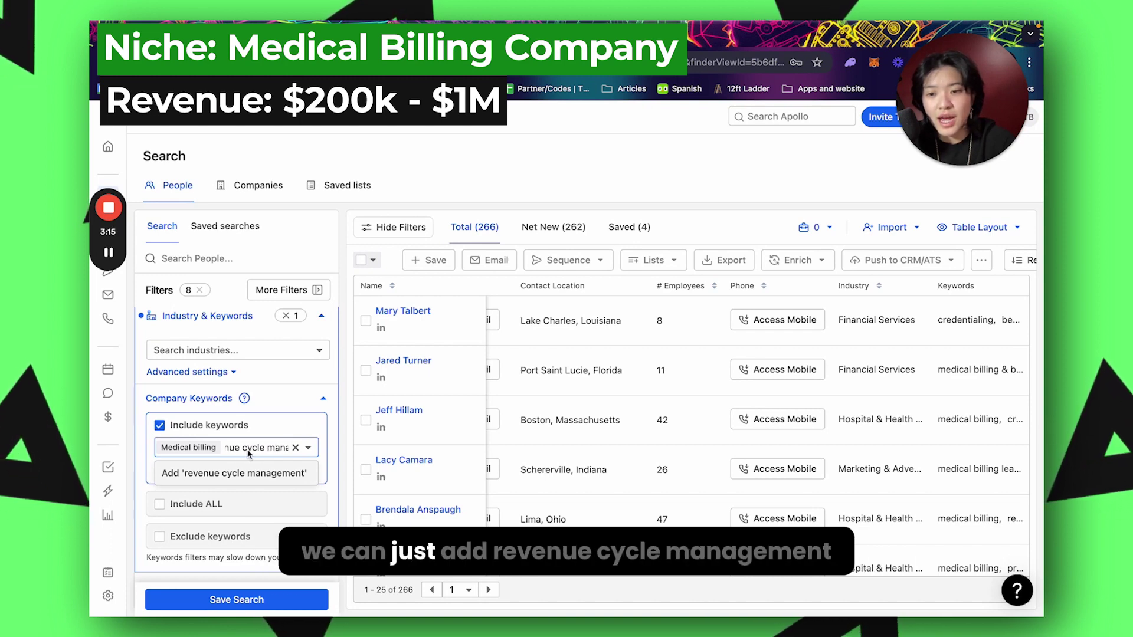
left_click(229, 452)
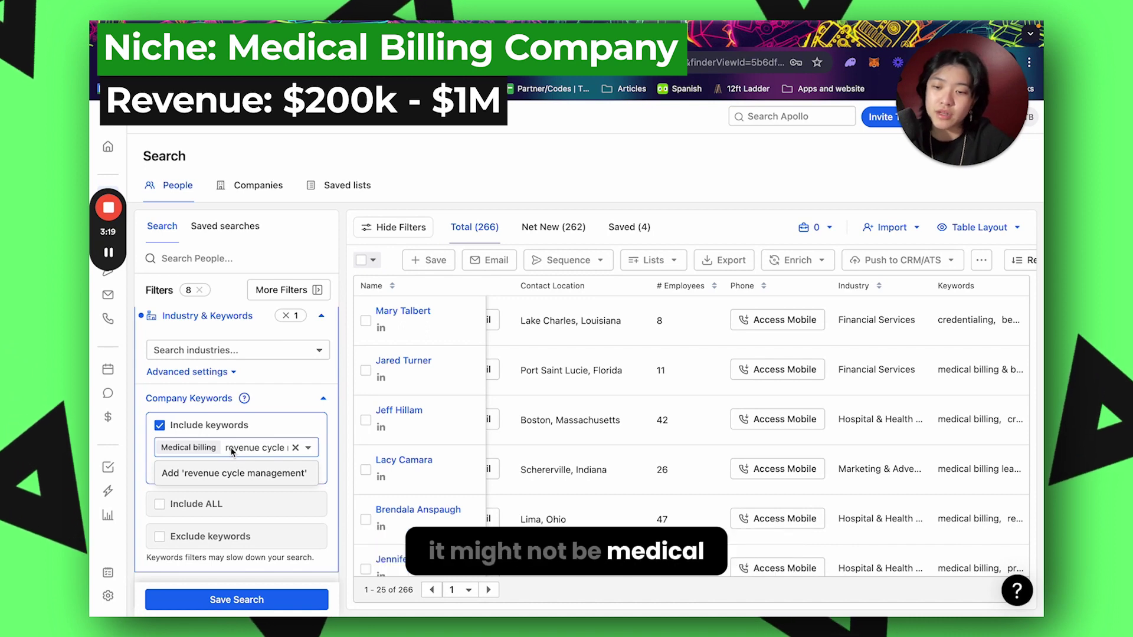
key("End")
key("Left")
key("Left")
key("Left")
key("Left")
key("Left")
key("Left")
key("Left")
key("Left")
key("Left")
key("Left")
key("Left")
key("Left")
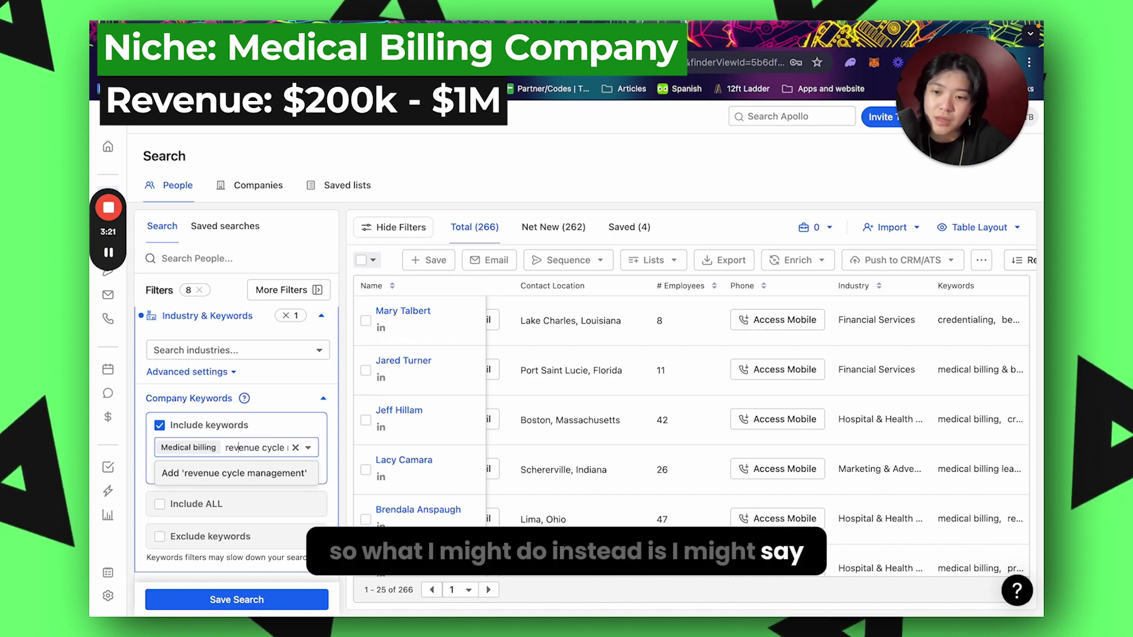
key("Home")
type("patient")
key("Return")
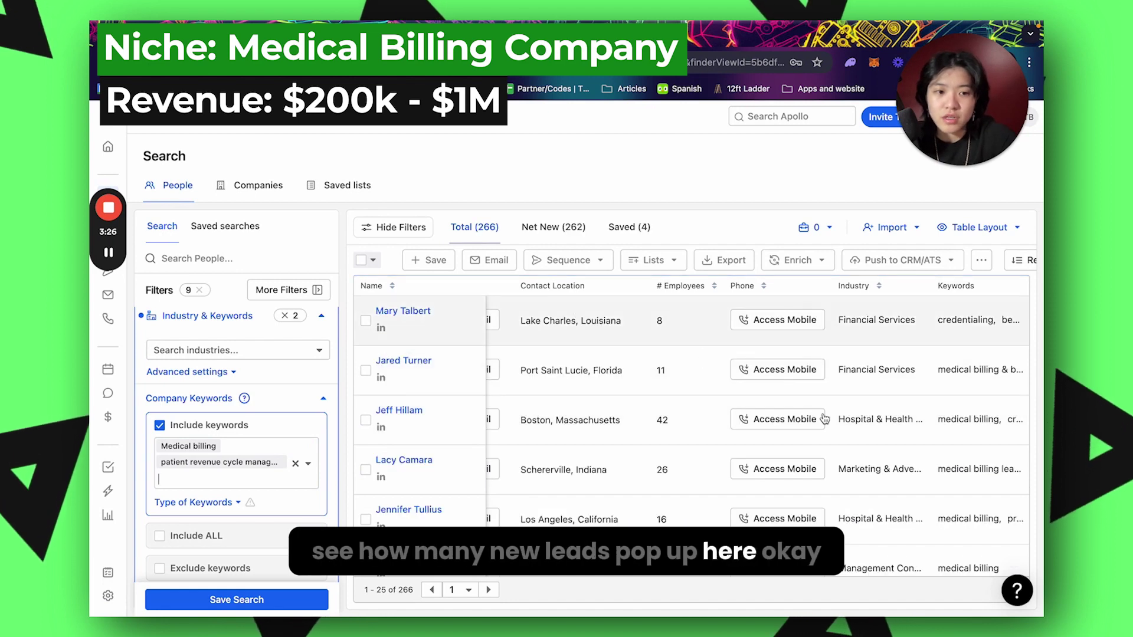
- Add "medicare billing" and "insurance verification" to the included company keywords
scroll(703, 355, "down", 4)
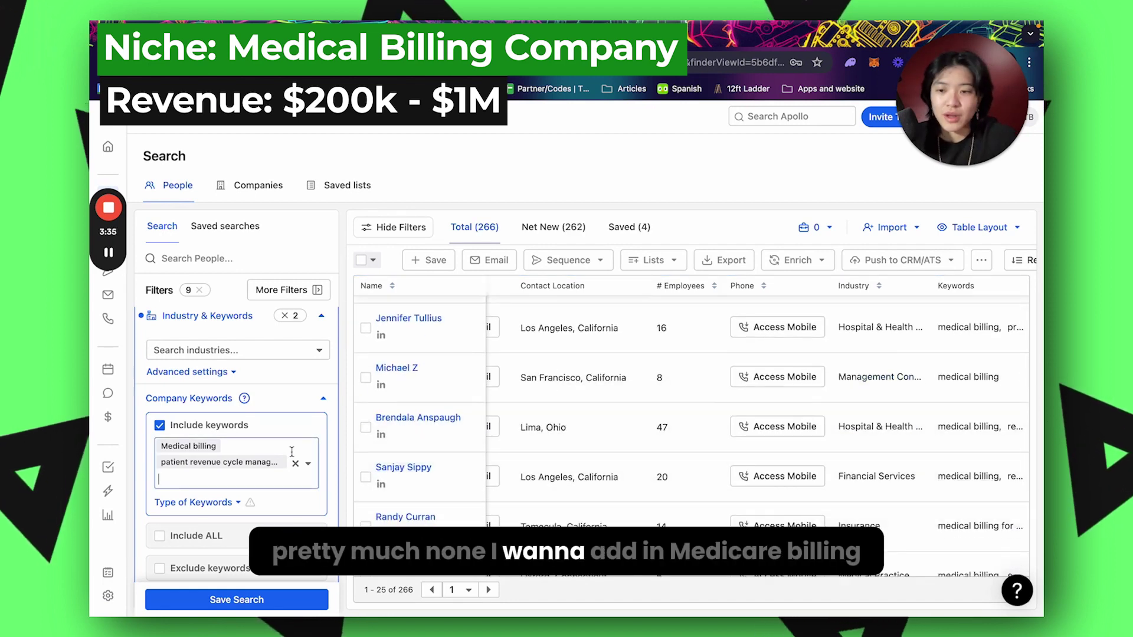
type("medicare billing")
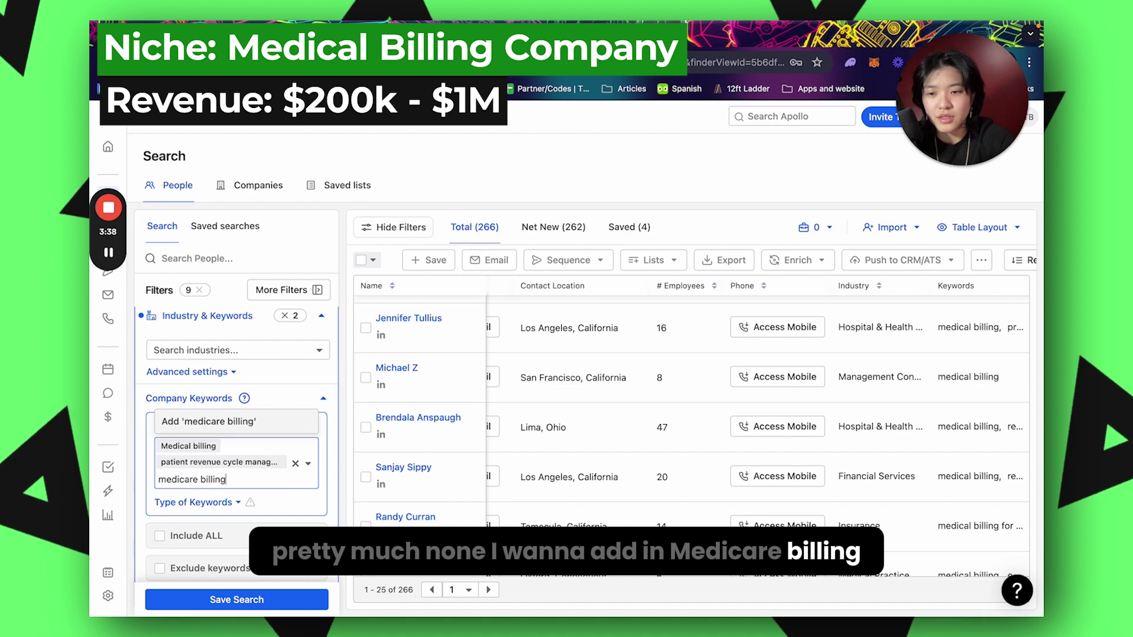
key("Return")
type("insu")
type("rance veri")
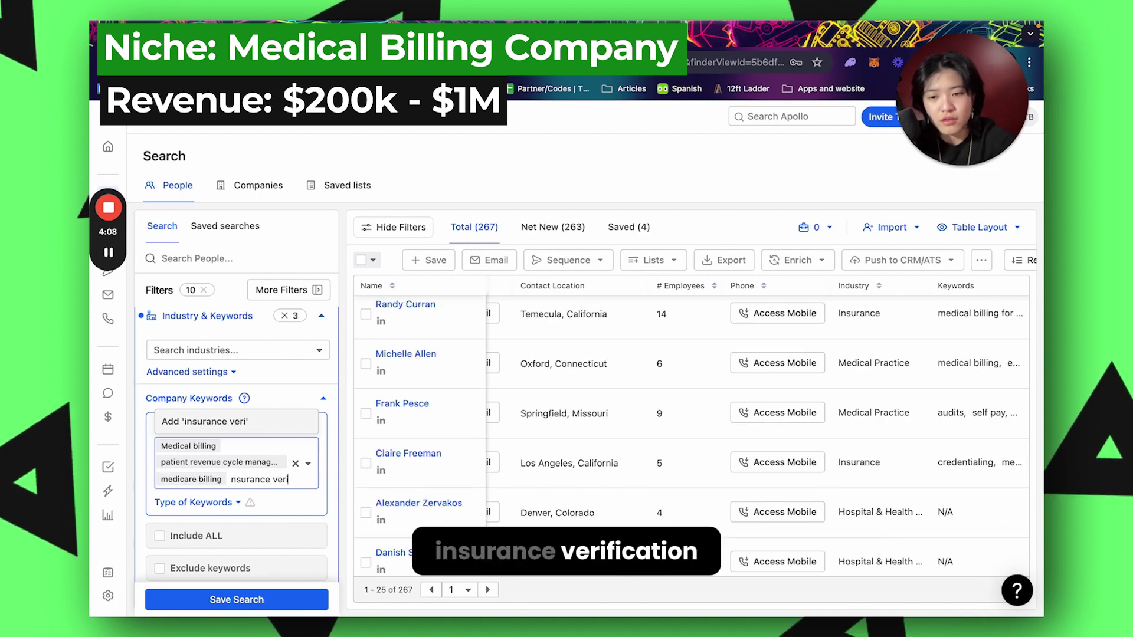
type("fication")
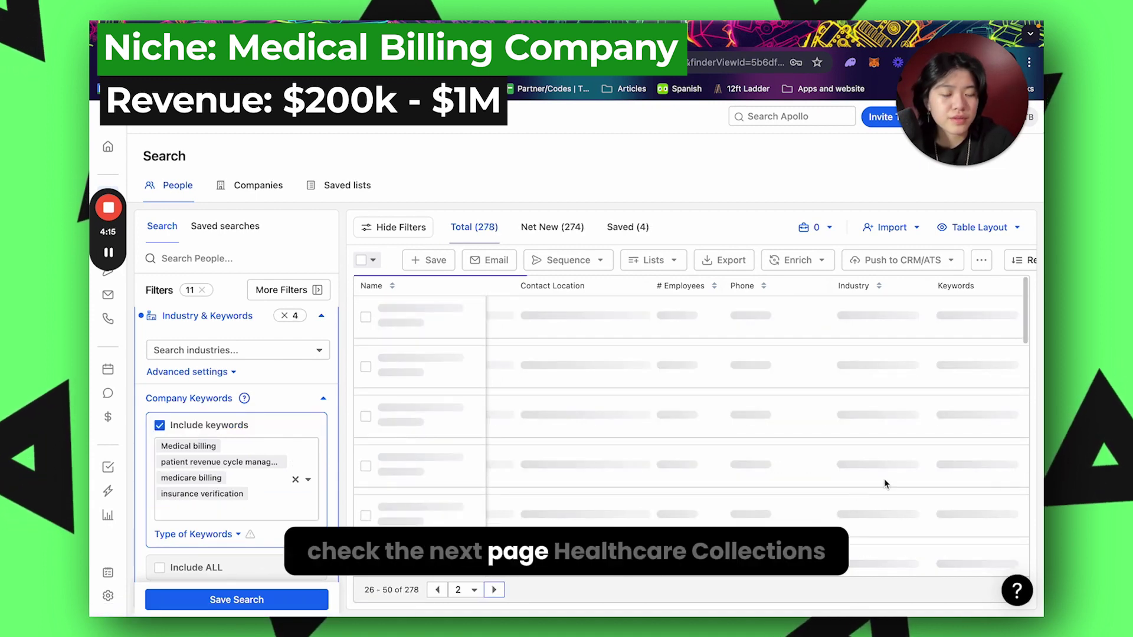
- Add "healthcare collections" and "health billing" to the included company keywords
type("healthcare")
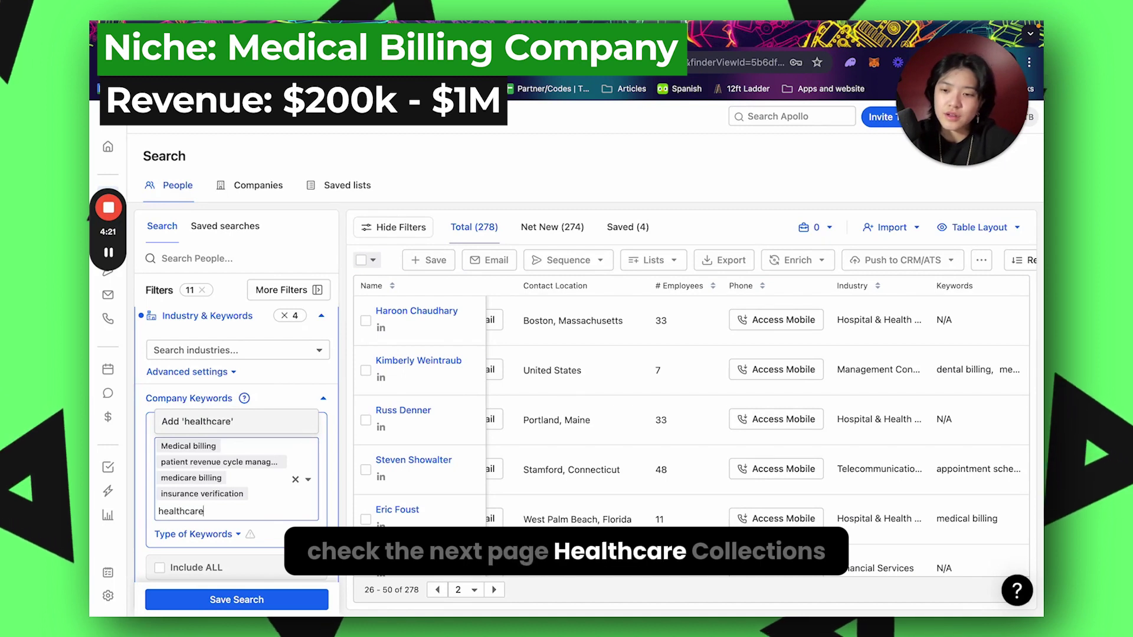
type(" col")
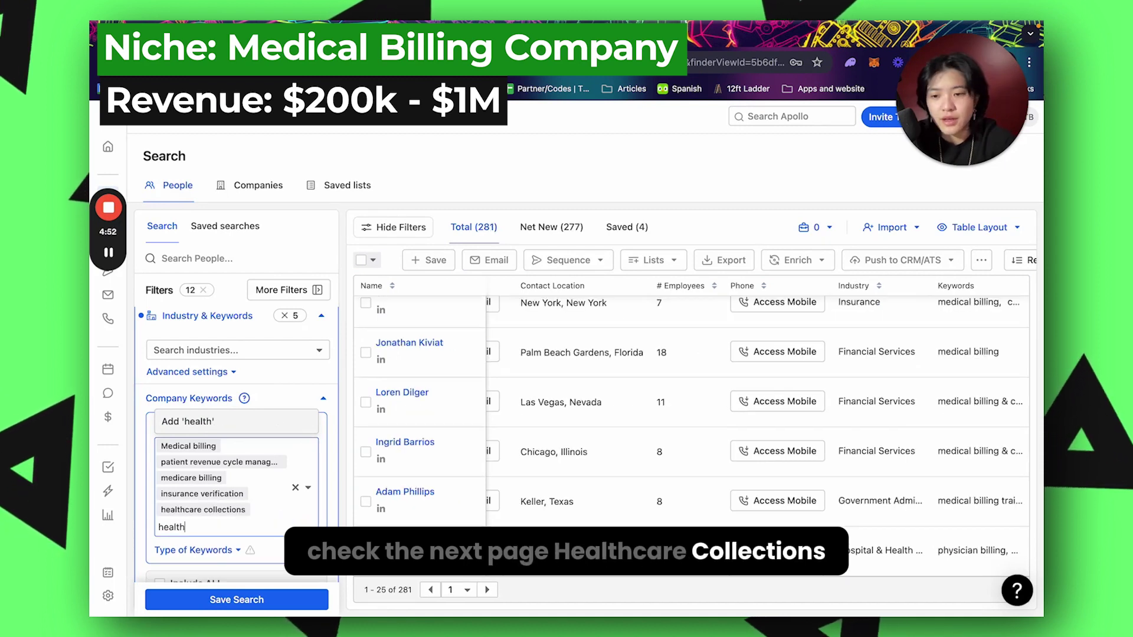
type("billing")
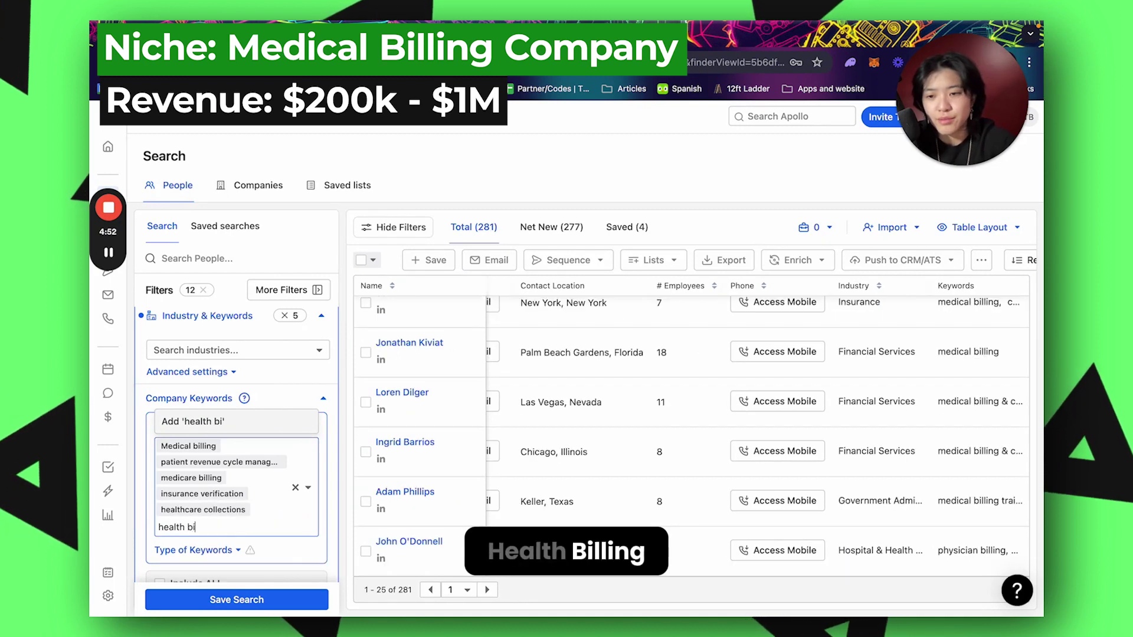
key("Return")
- Add "dental billing" and "mental health billing" to the included company keywords
type("dental bi")
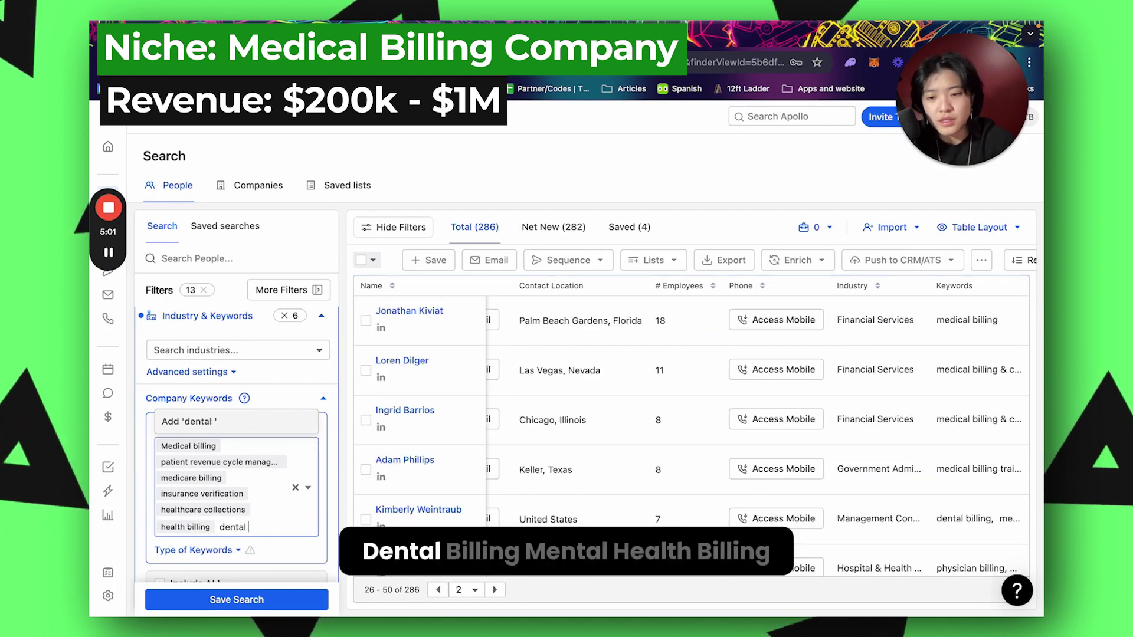
type("lling")
key("Return")
type("mental health bil")
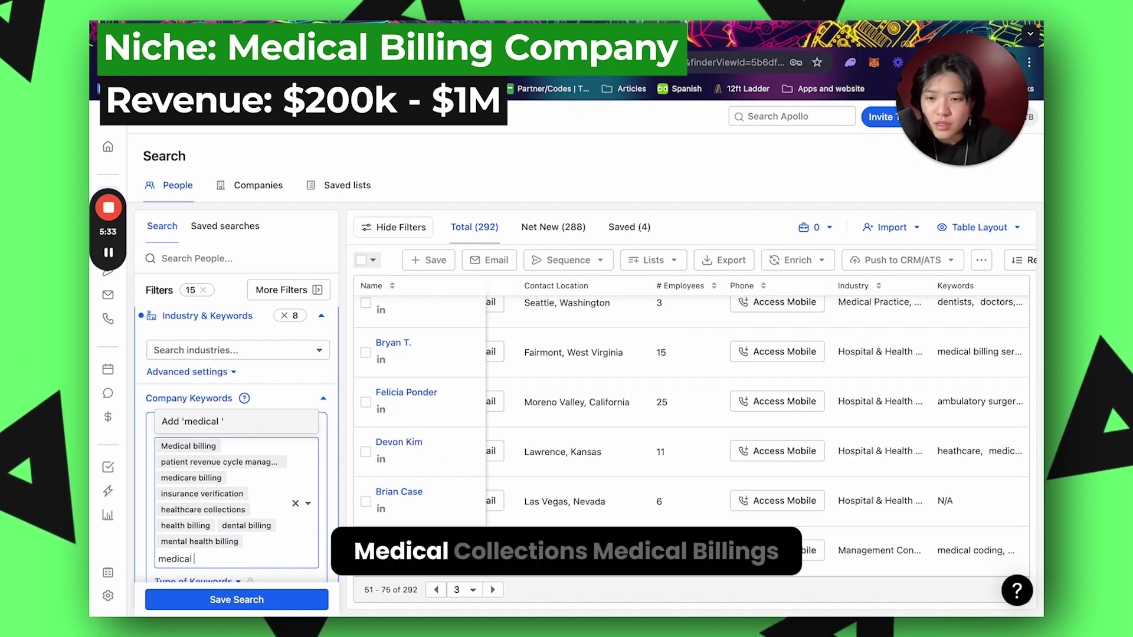
- Add "medical collections" and "medical billing softwares" to the included company keywords
type("ol")
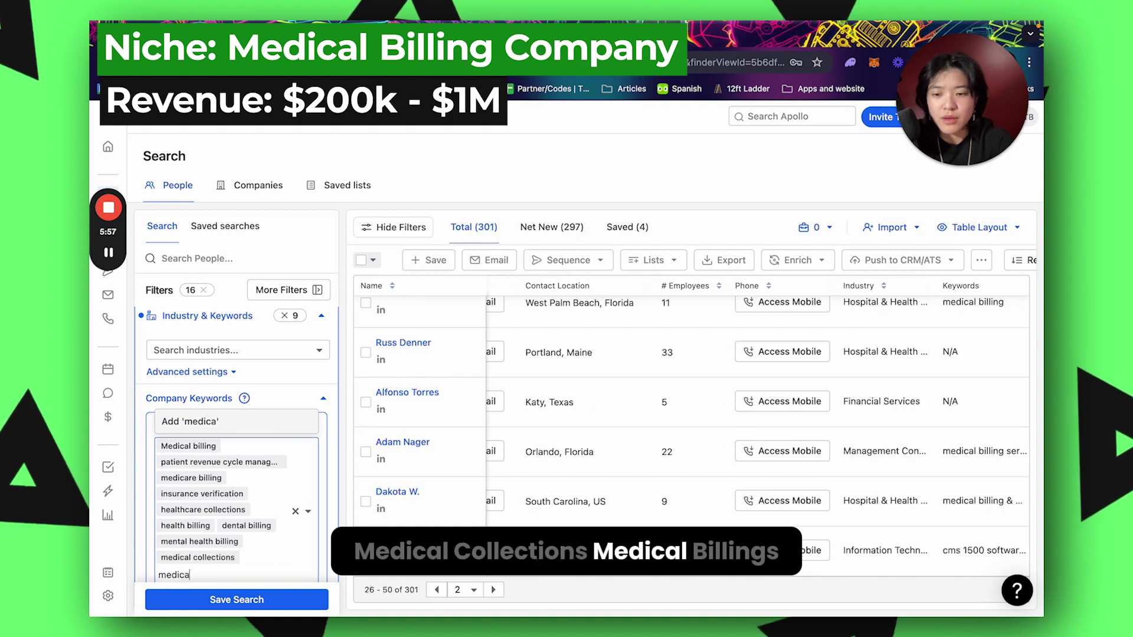
type("illing softwares")
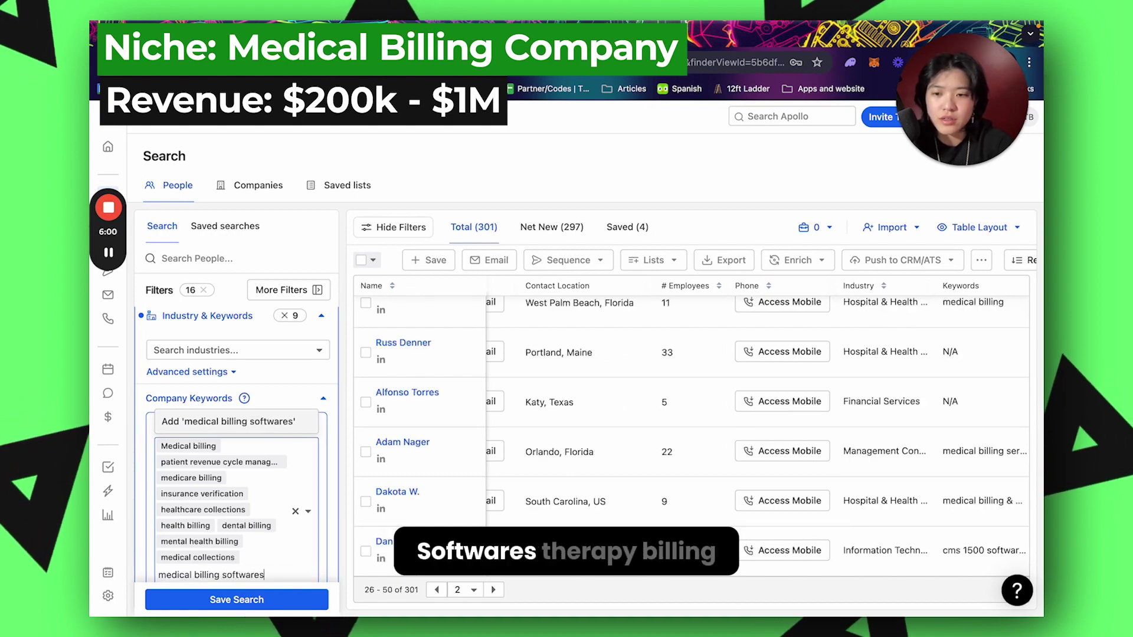
key("Return")
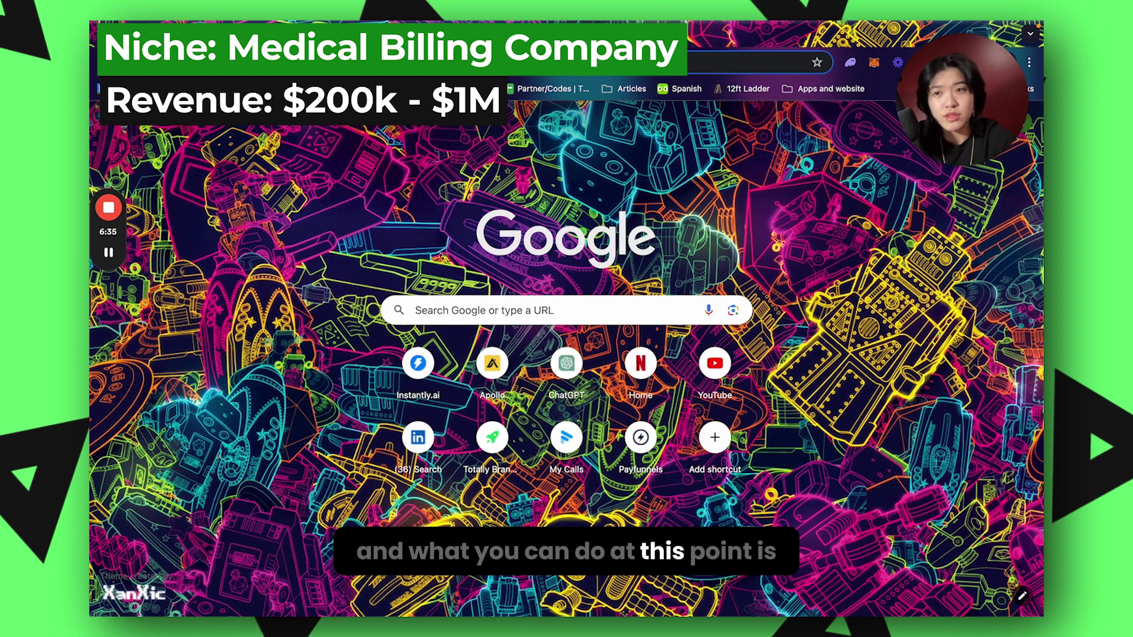
- Switch to ChatGPT for medical billing keyword ideas and copy "Insurance claim processing" into Apollo's included company keywords
type("c")
key("Return")
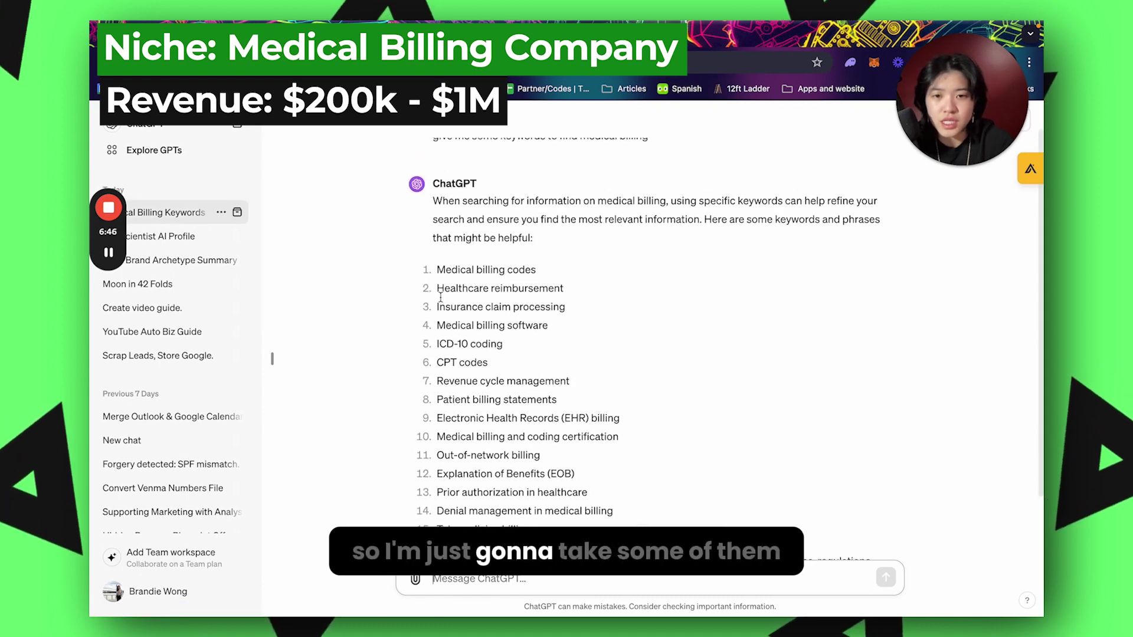
left_click_drag(437, 308, 630, 313)
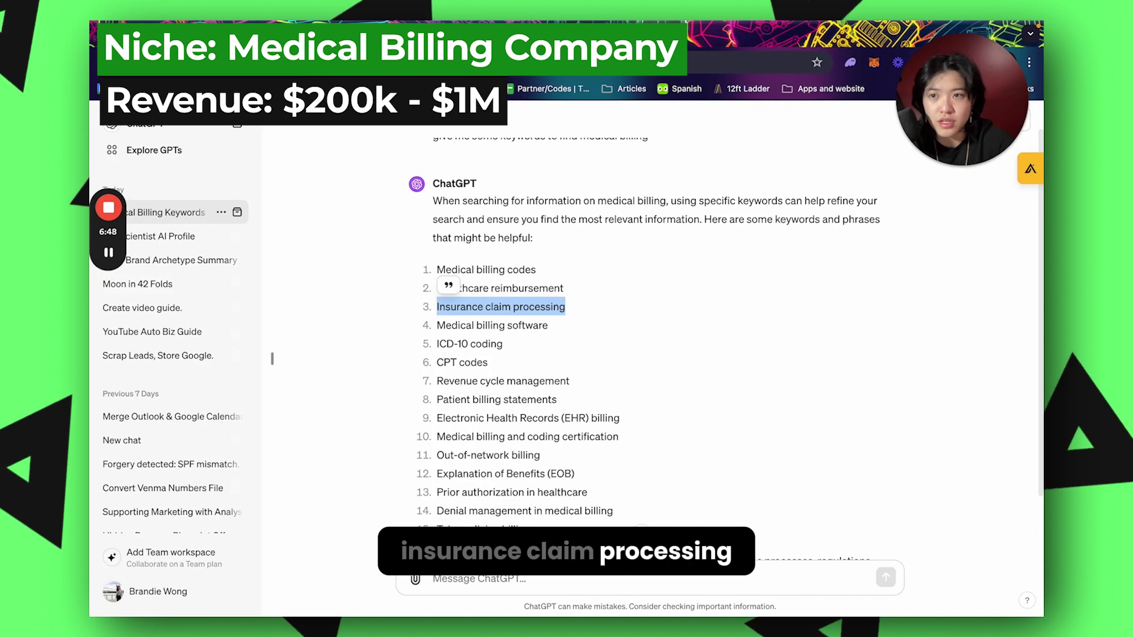
key("ctrl+Tab")
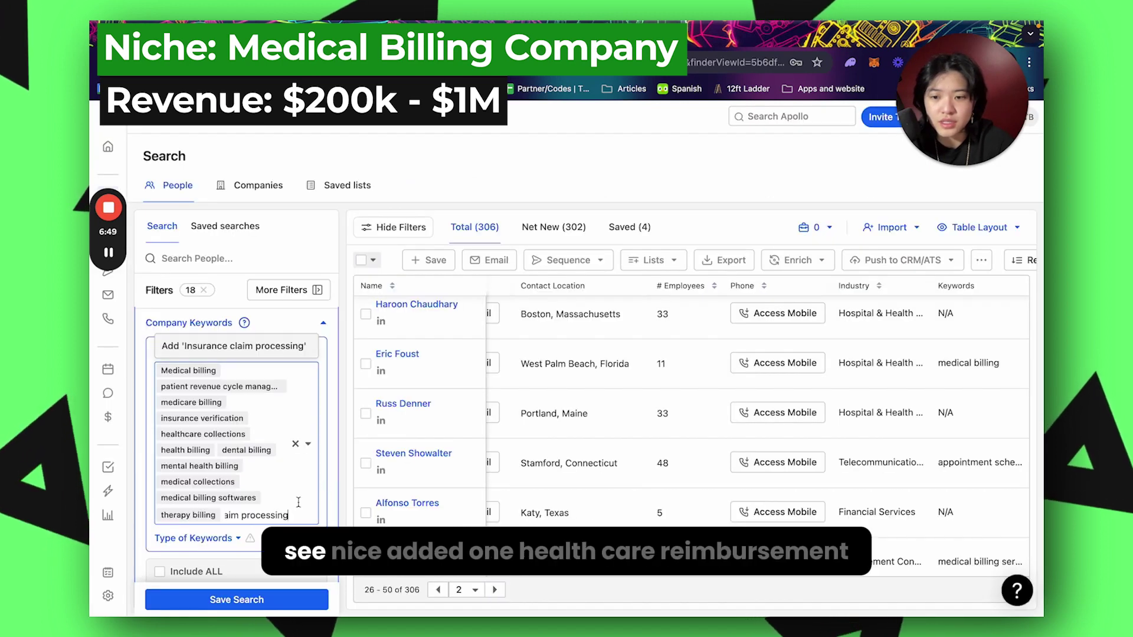
- Copy "Healthcare reimbursement" and "CPT codes" from the ChatGPT list into Apollo's included company keywords
key("ctrl+shift+Tab")
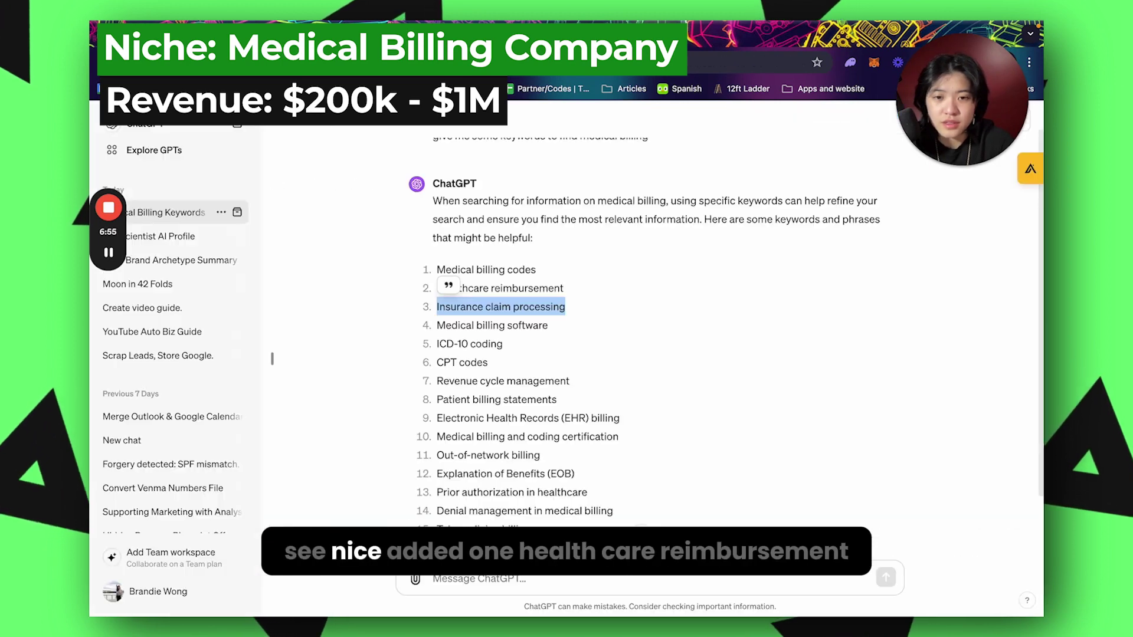
left_click_drag(437, 289, 564, 289)
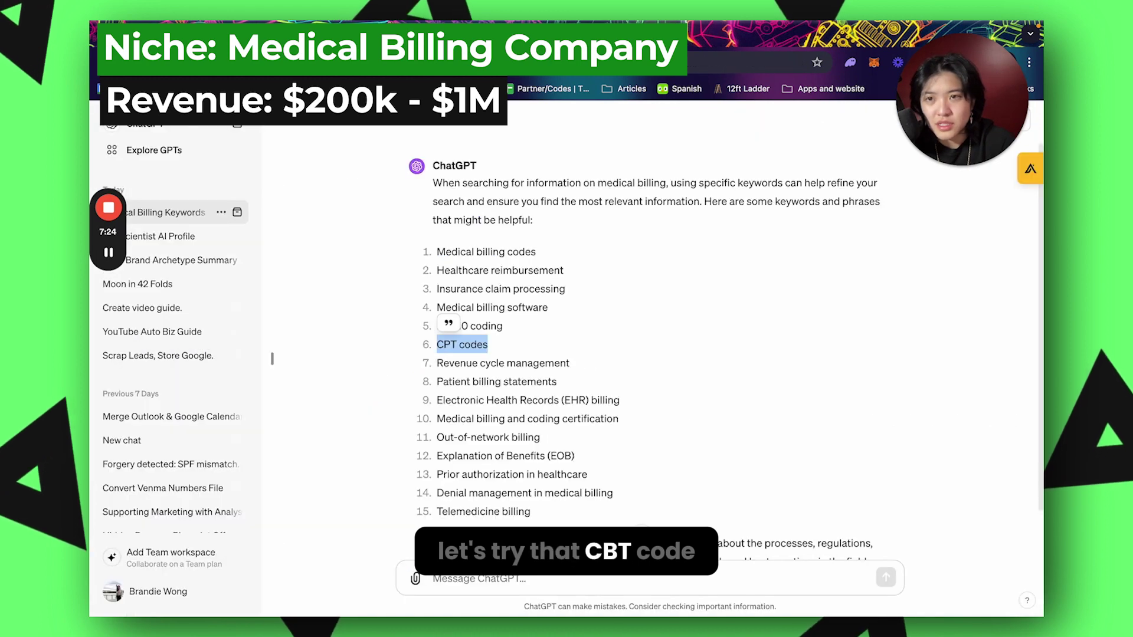
key("ctrl+Tab")
type("CPT codes")
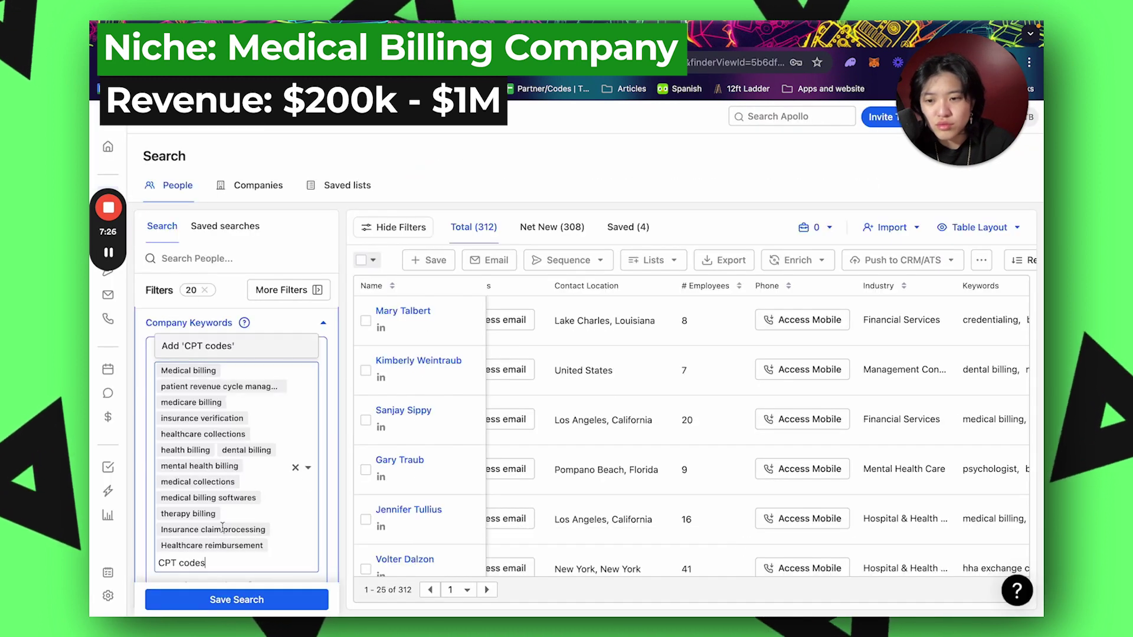
left_click(278, 348)
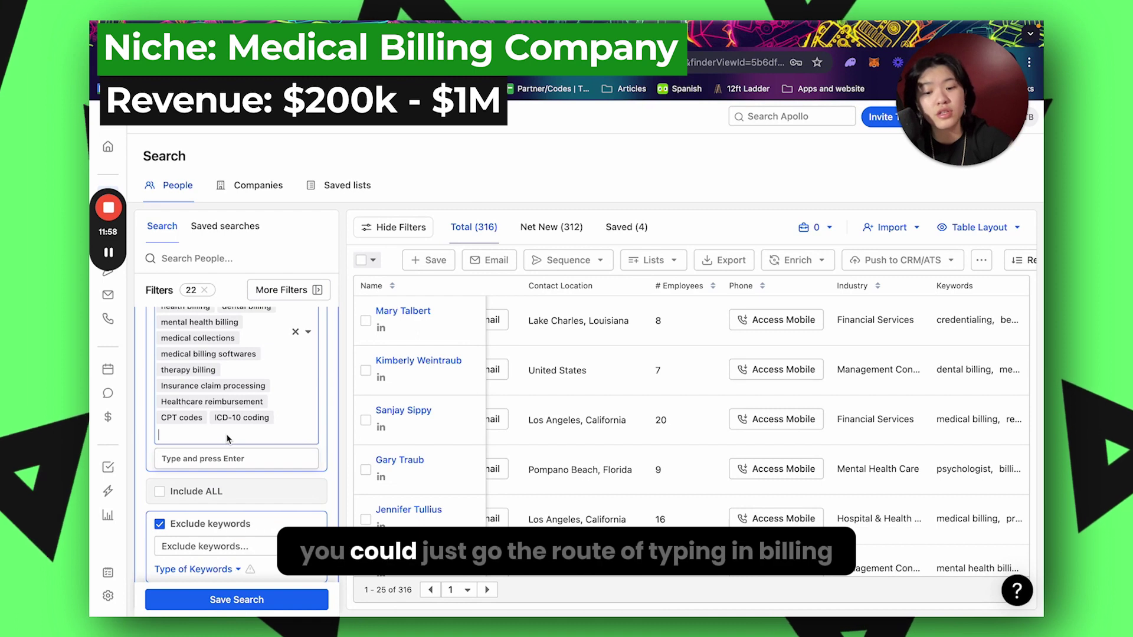
- Broaden the included company keywords with "billing" and "billing collections"
type("billing")
key("Return")
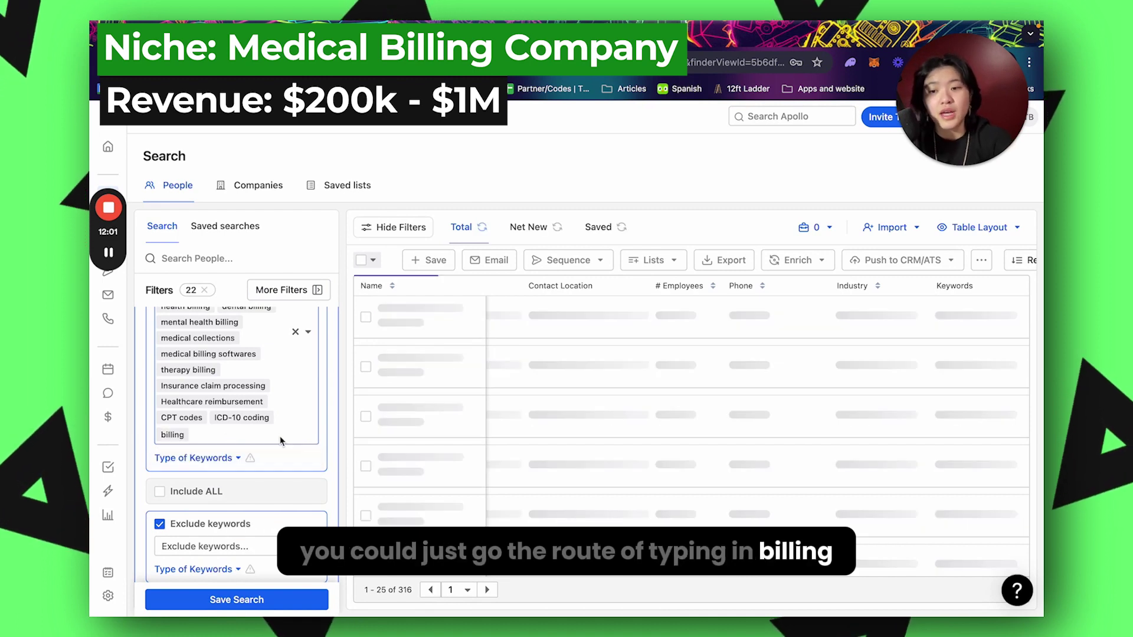
type("b")
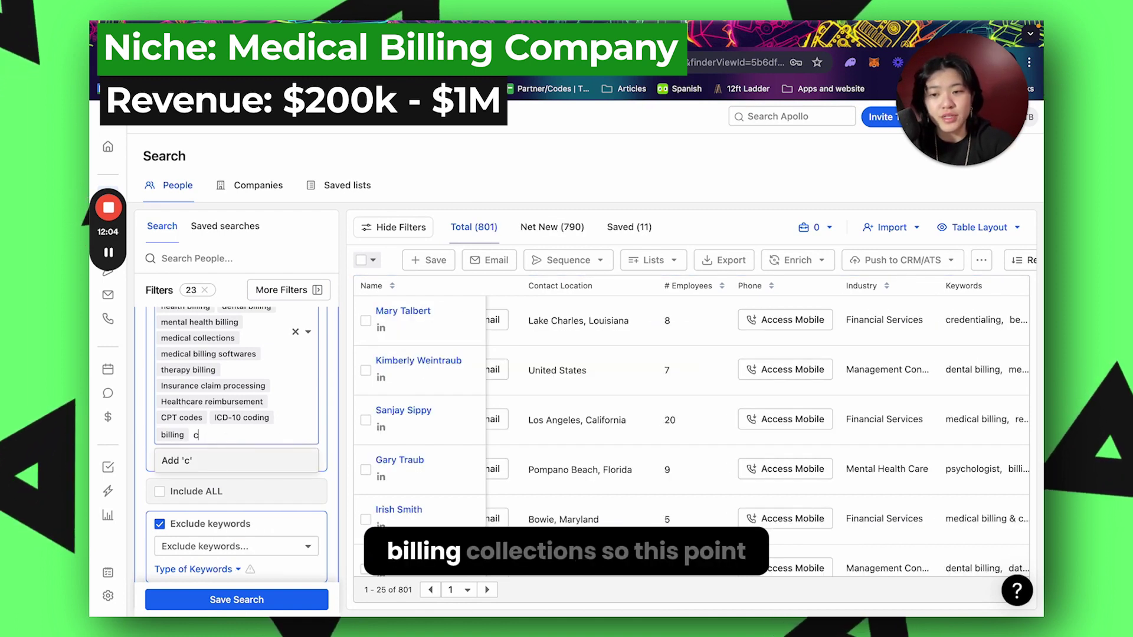
type("illin")
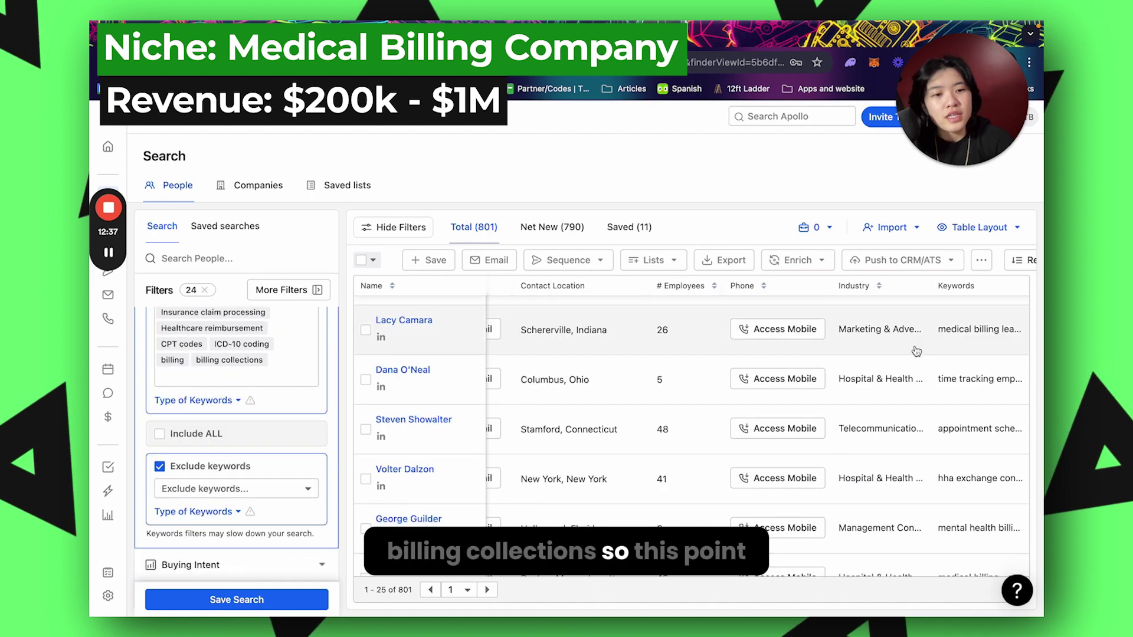
- Examine the companies' keywords on results pages 1 and 8 to judge whether the leads do medical billing
scroll(916, 351, "up", 2)
scroll(944, 372, "down", 2)
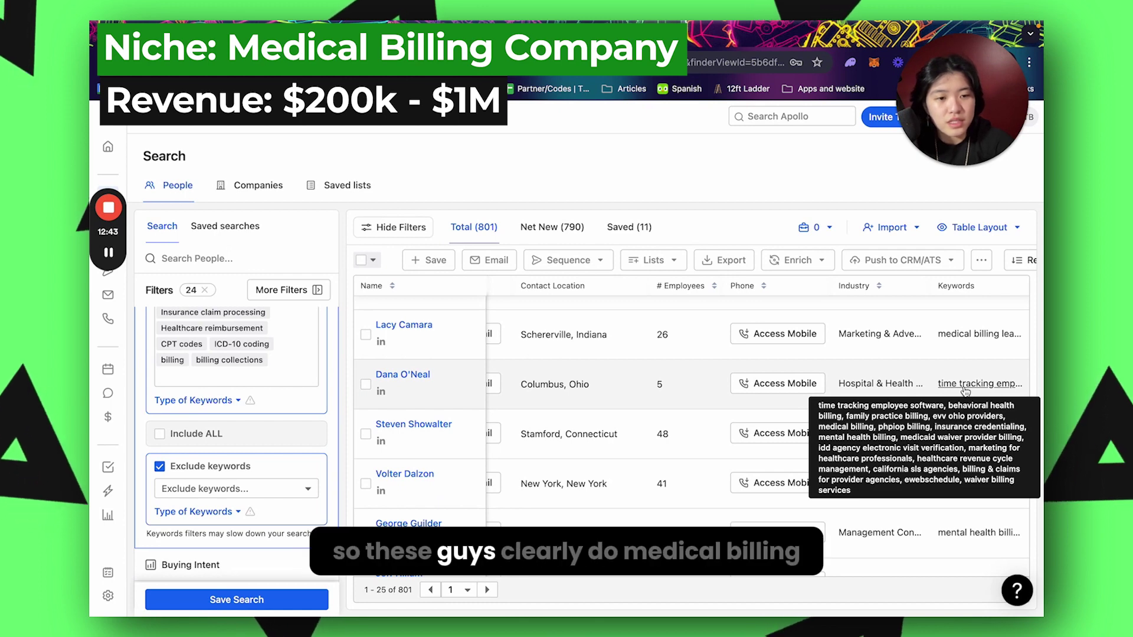
scroll(952, 361, "up", 5)
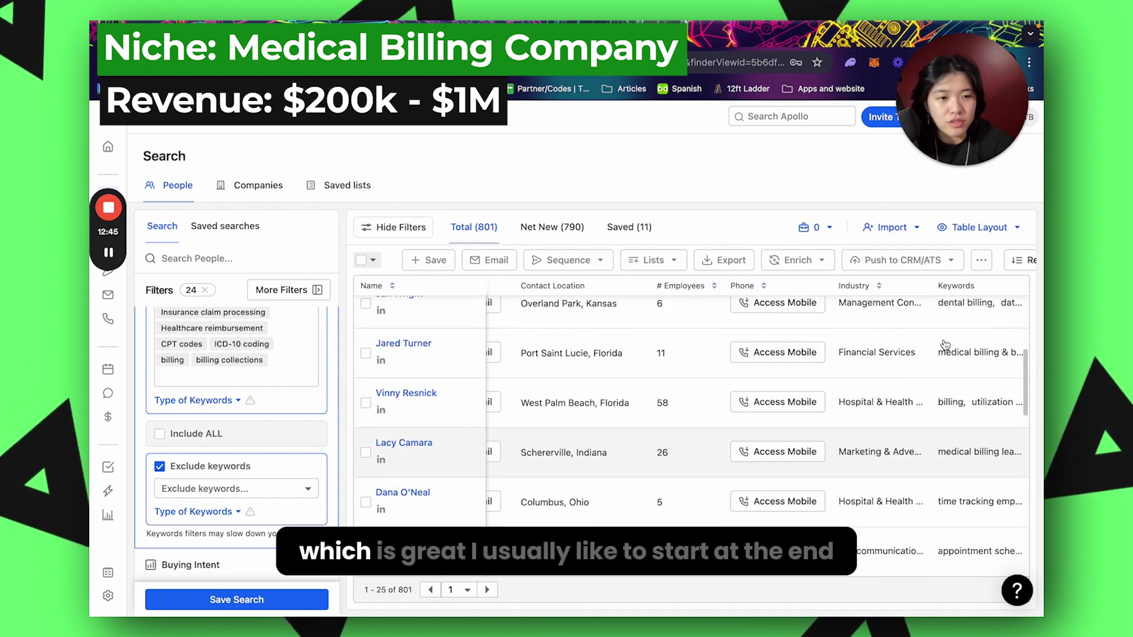
scroll(758, 447, "down", 10)
left_click(465, 590)
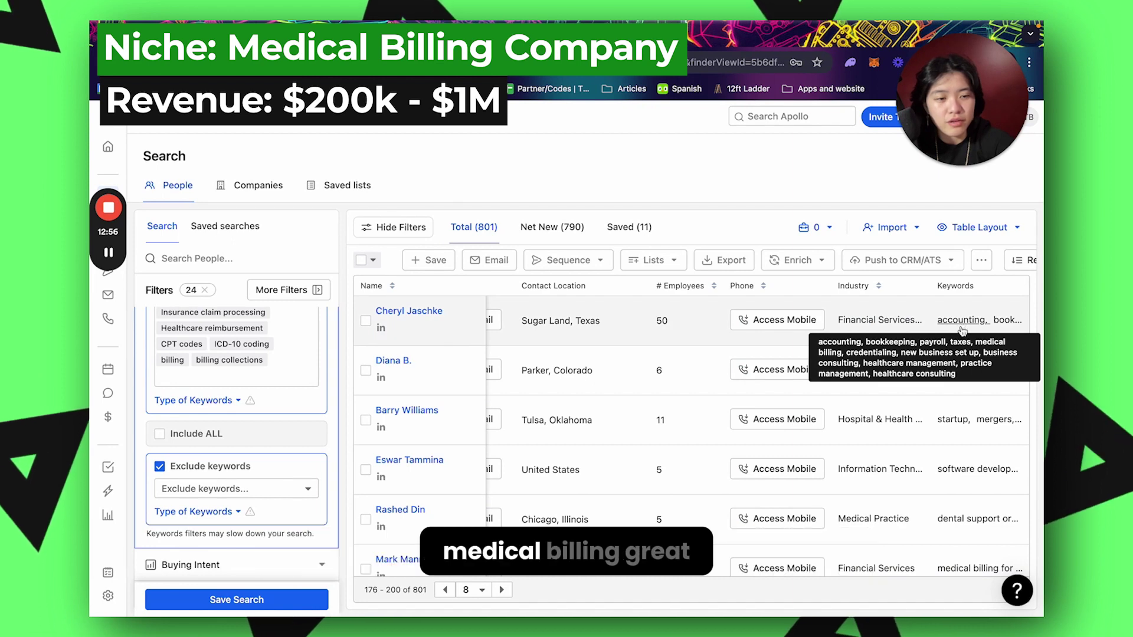
scroll(956, 425, "down", 3)
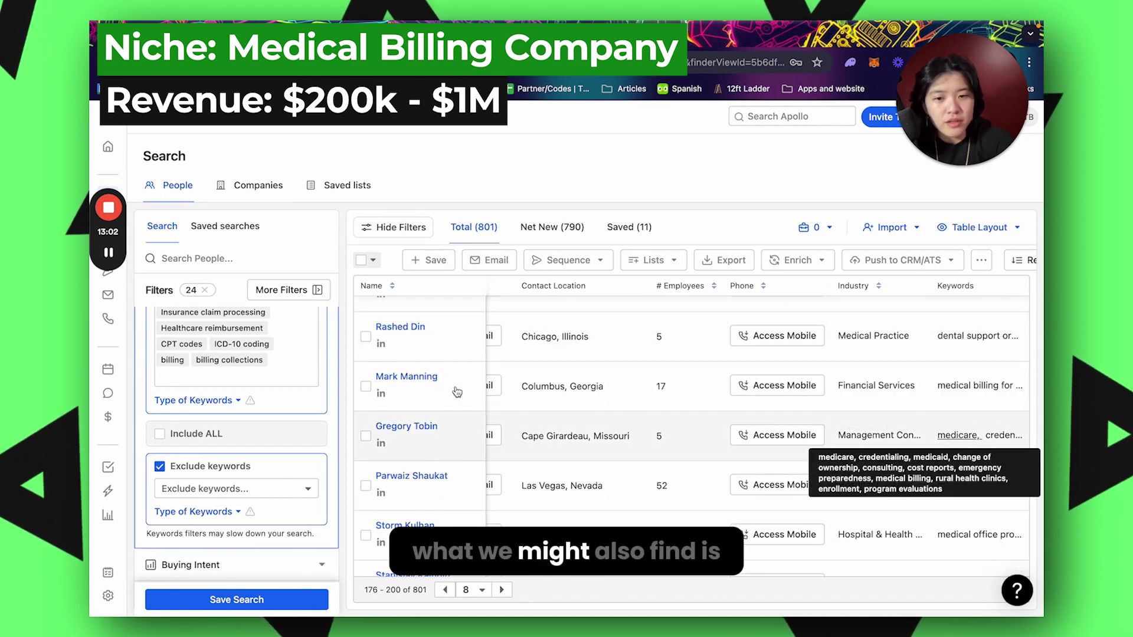
- Exclude the marketing & advertising and government administration industries from the people search
scroll(206, 392, "up", 5)
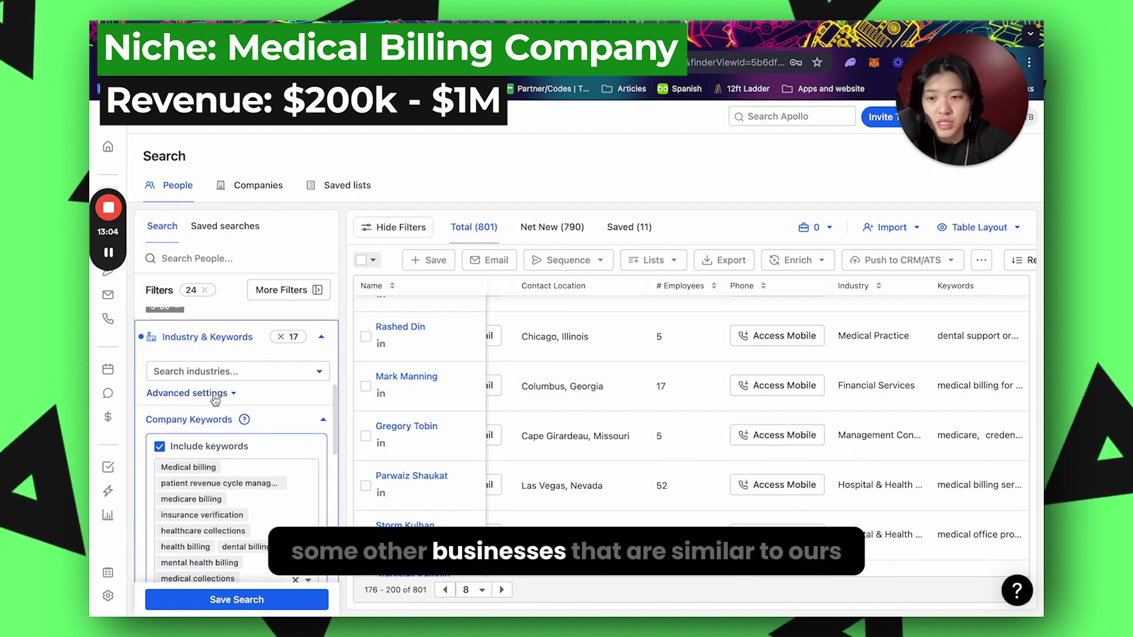
left_click(208, 394)
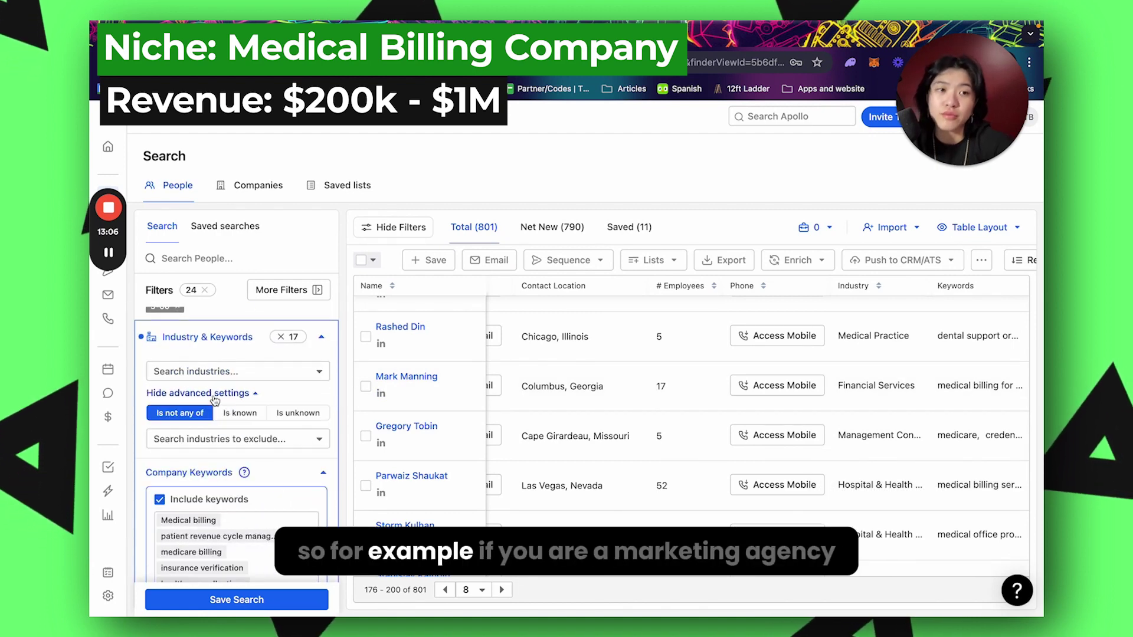
left_click(237, 439)
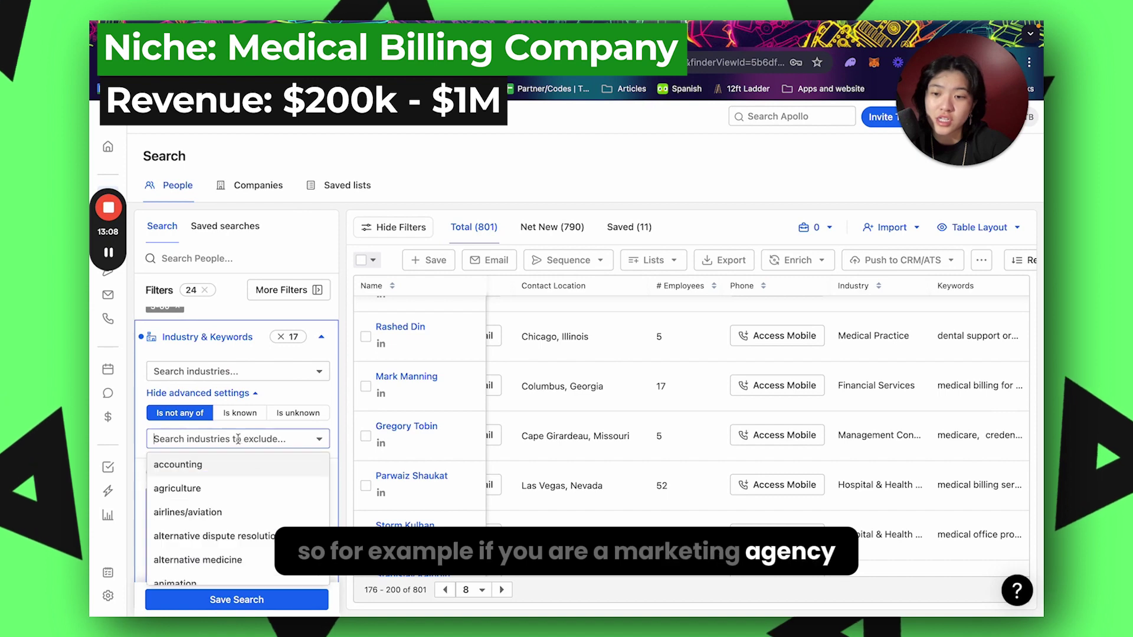
type("market")
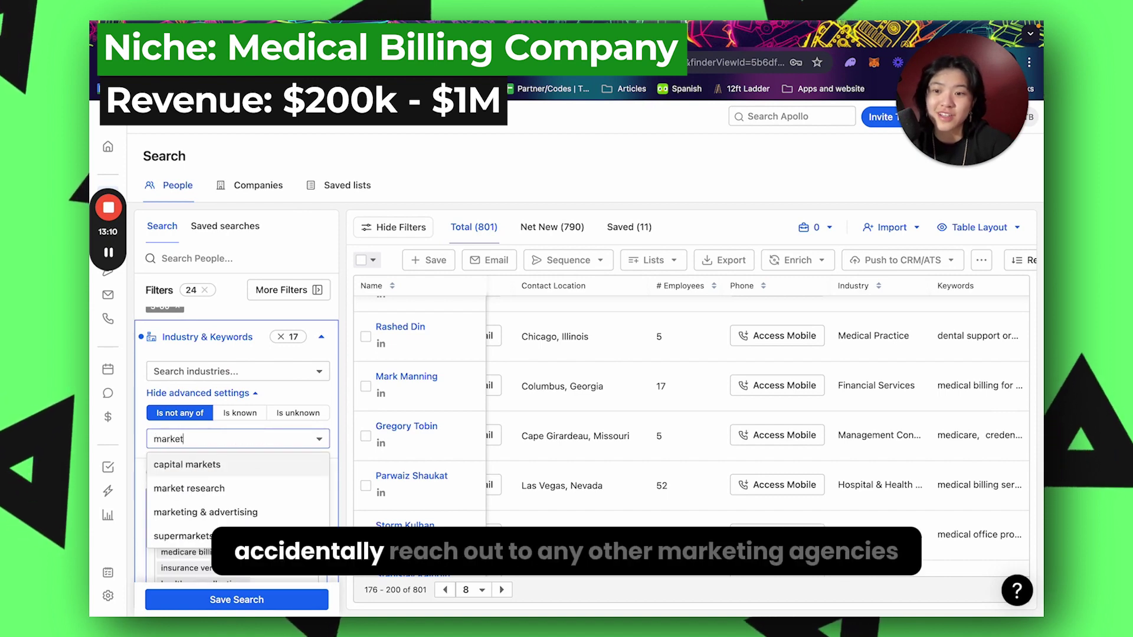
left_click(245, 511)
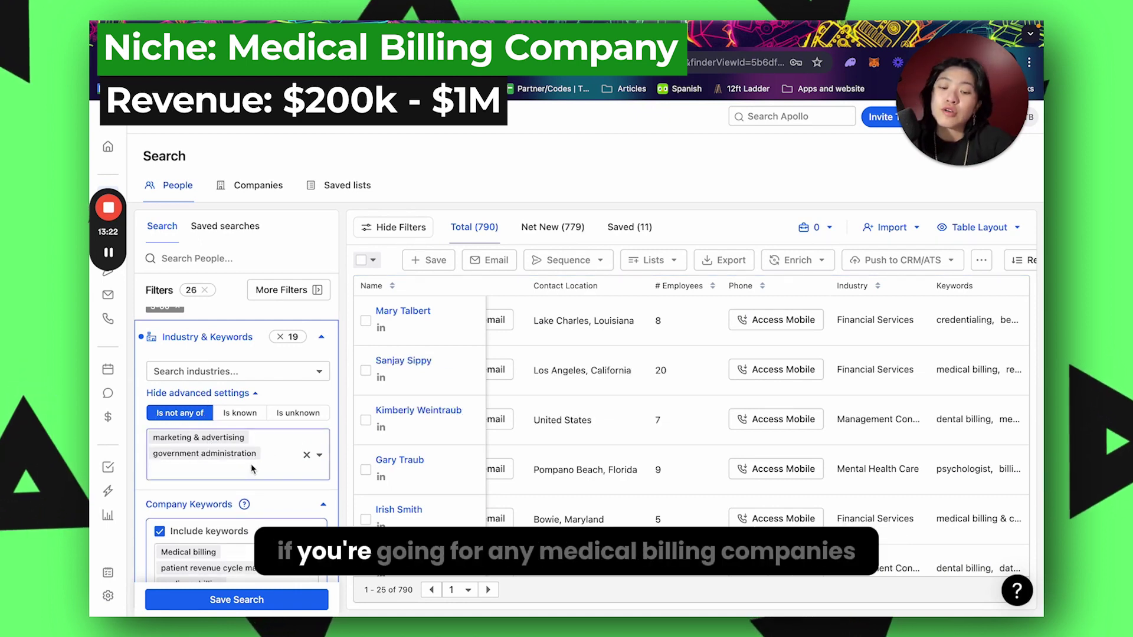
- Add government relations, nonprofit organization management and civic & social organization to the excluded industries
type("gov")
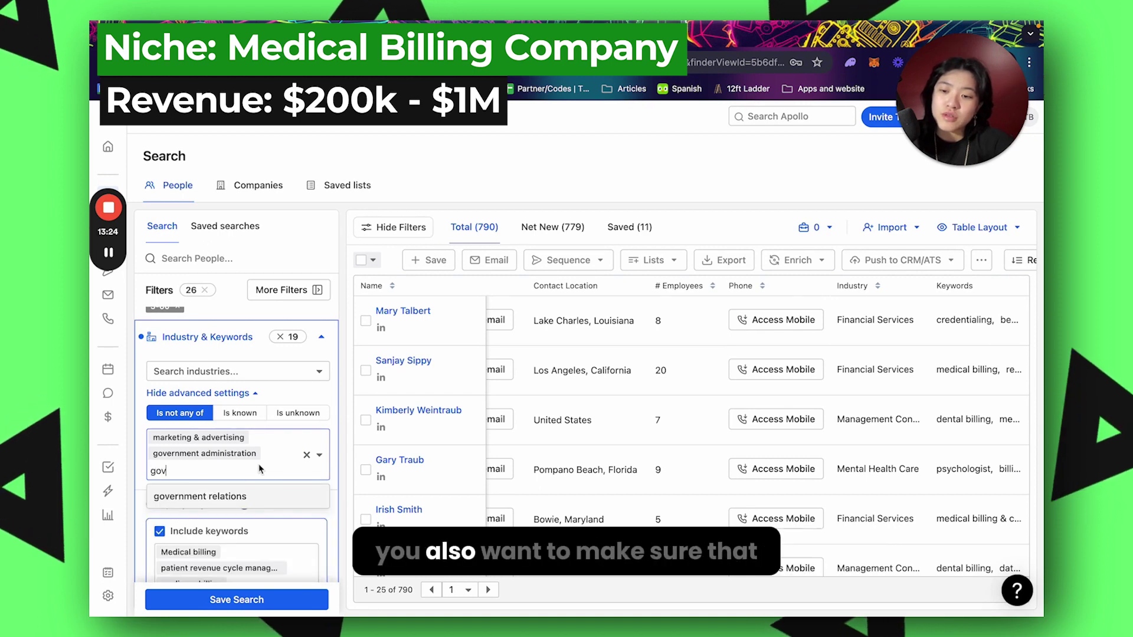
left_click(266, 500)
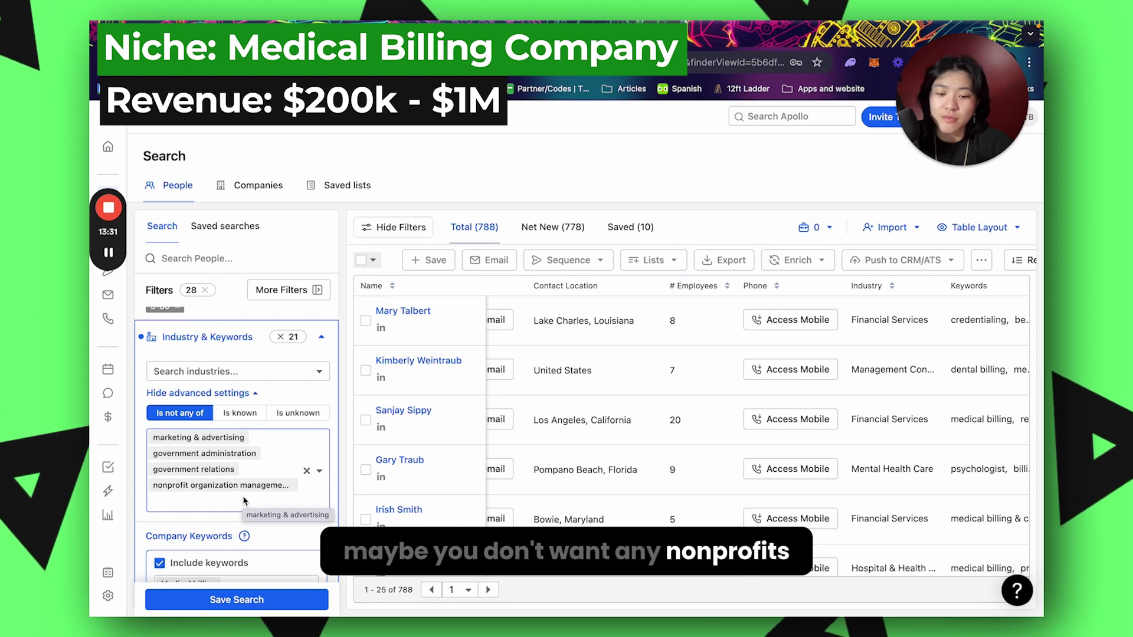
type("civ")
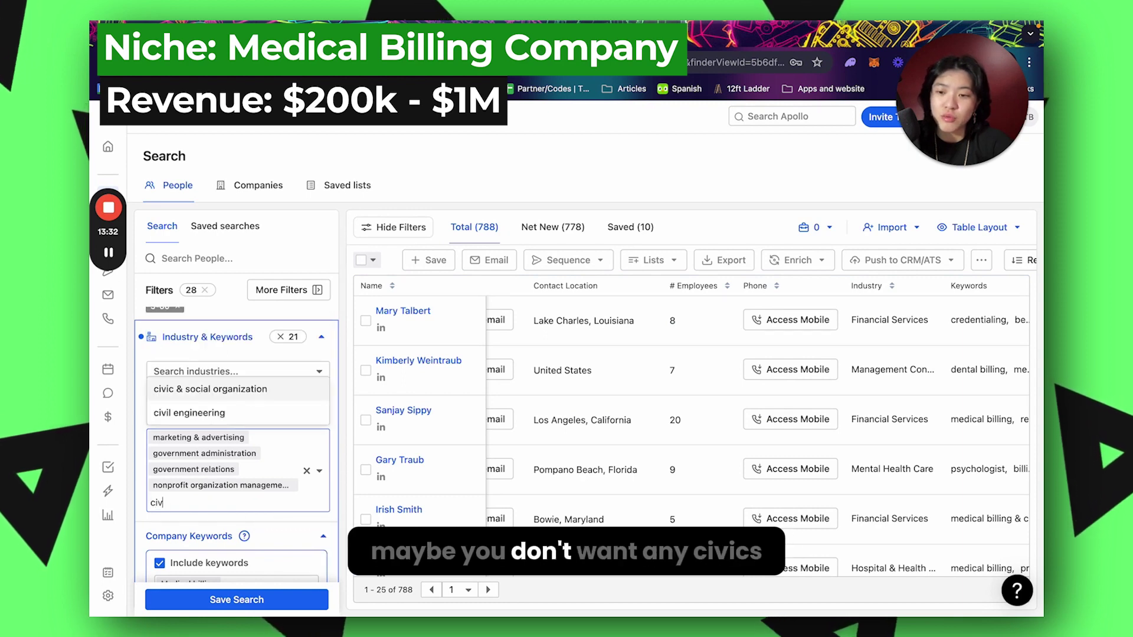
left_click(264, 398)
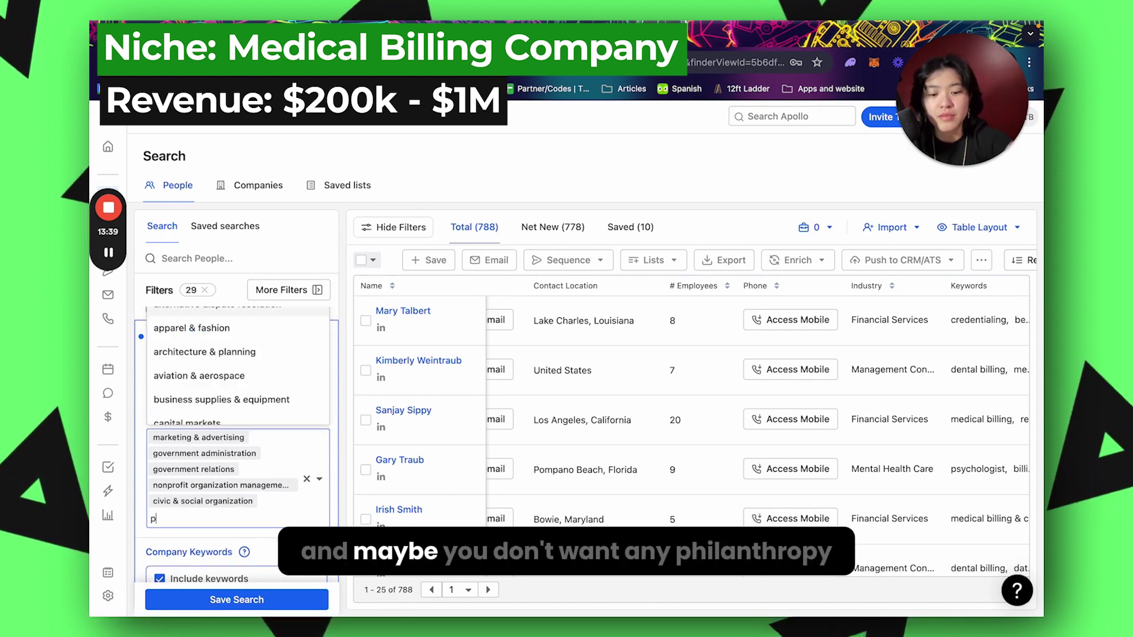
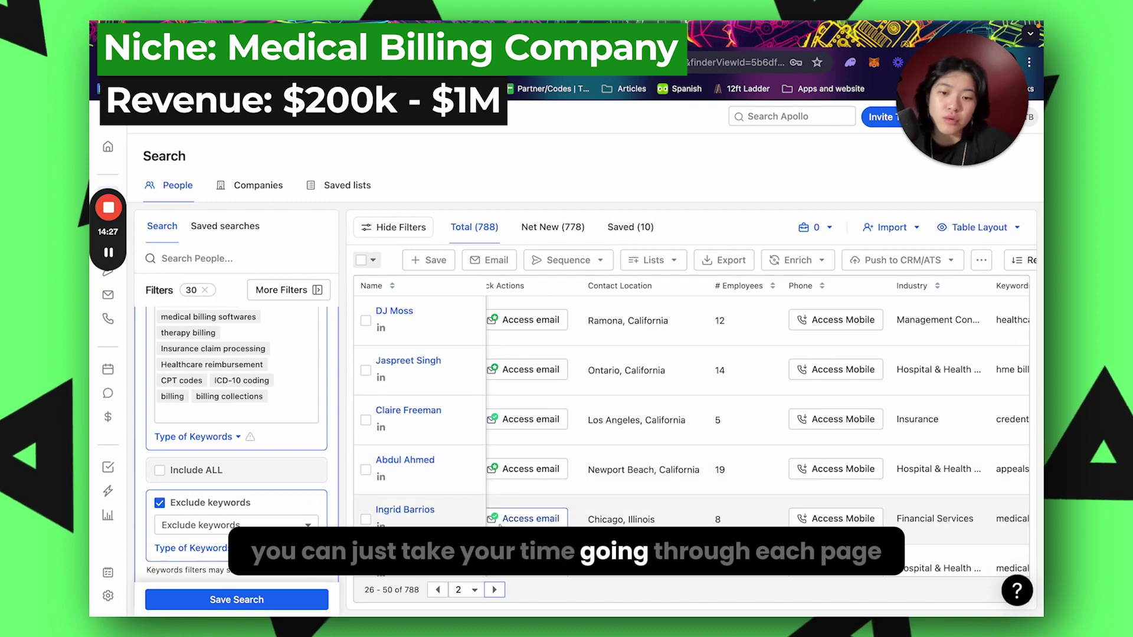
- Examine the companies and their keywords on results pages 2 and 3 to judge whether they are purely medical billing businesses
scroll(995, 440, "down", 3)
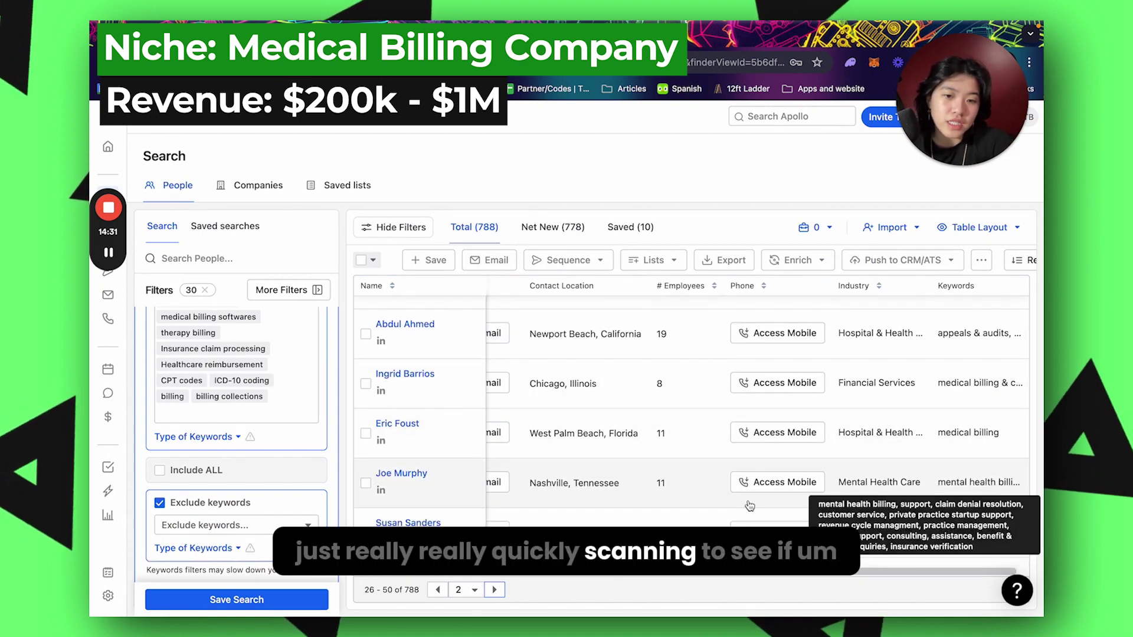
scroll(829, 501, "down", 2)
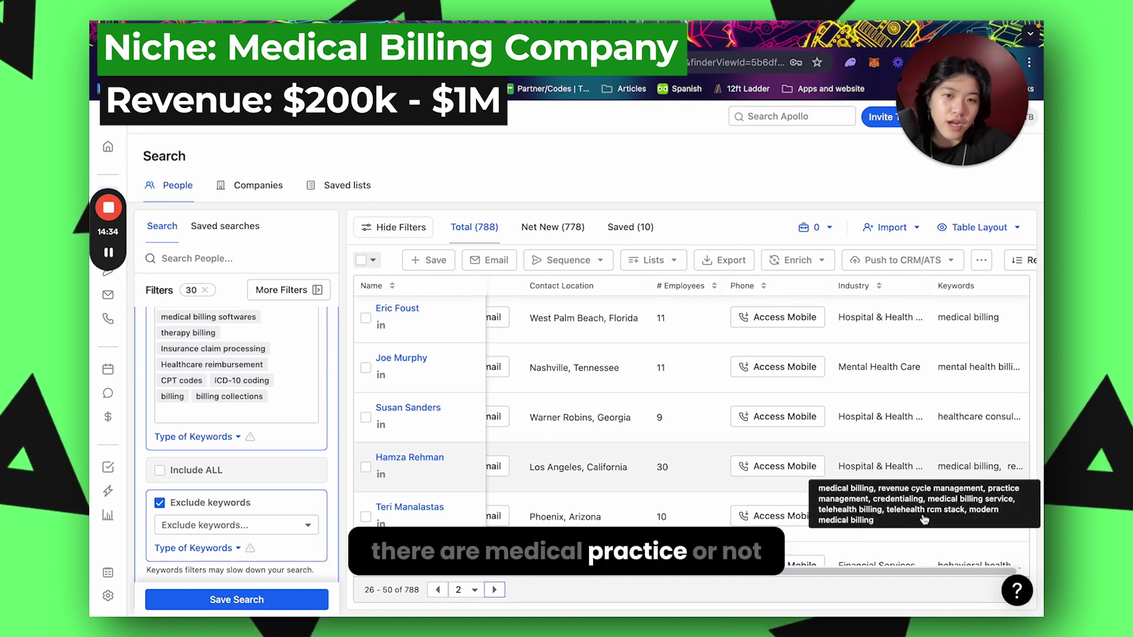
scroll(570, 302, "left", 5)
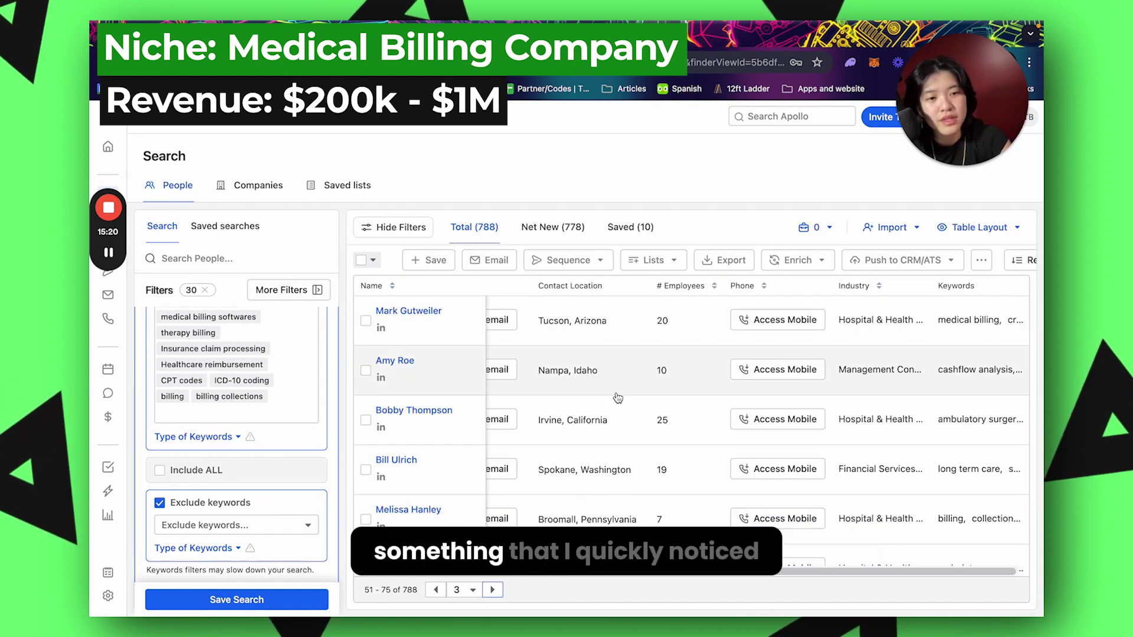
scroll(617, 399, "left", 5)
scroll(618, 399, "up", 5)
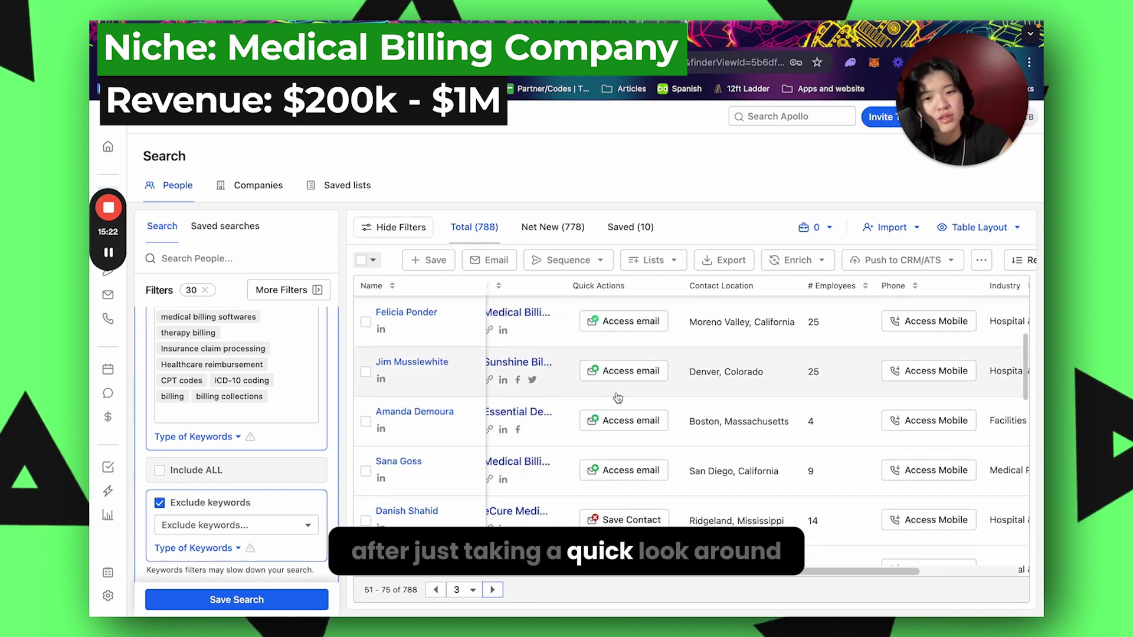
scroll(617, 398, "down", 7)
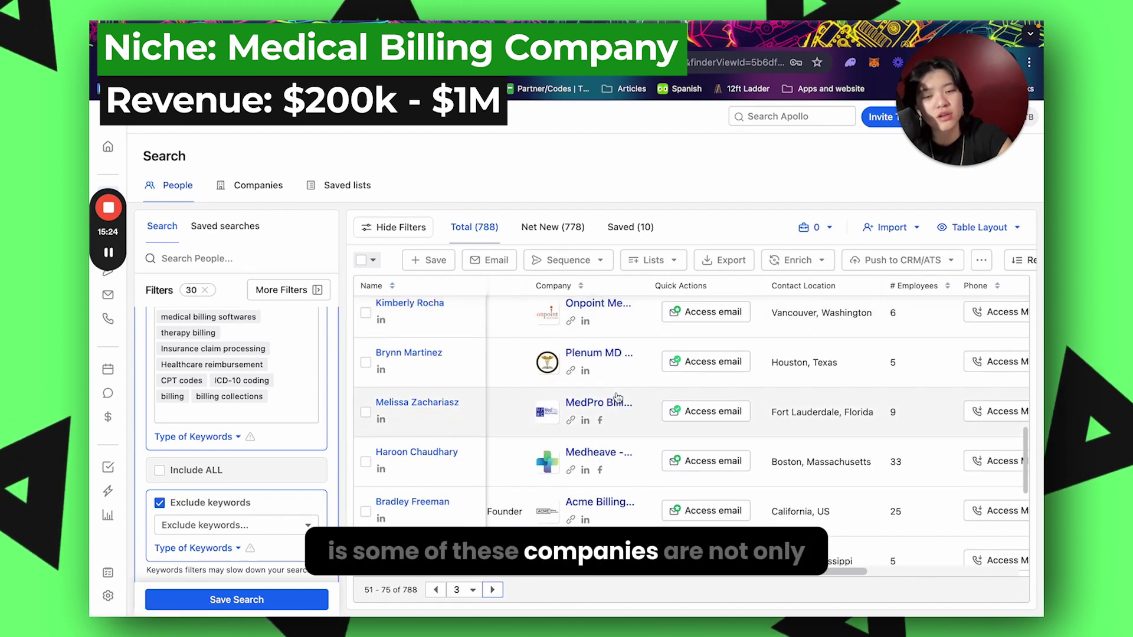
scroll(618, 397, "down", 6)
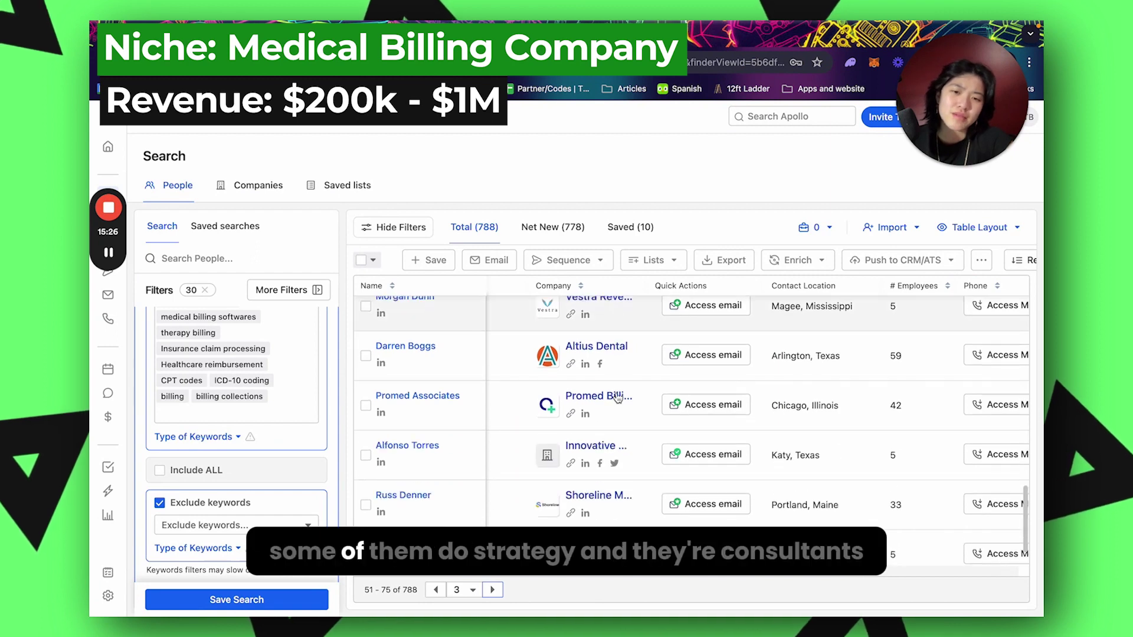
scroll(618, 398, "down", 1)
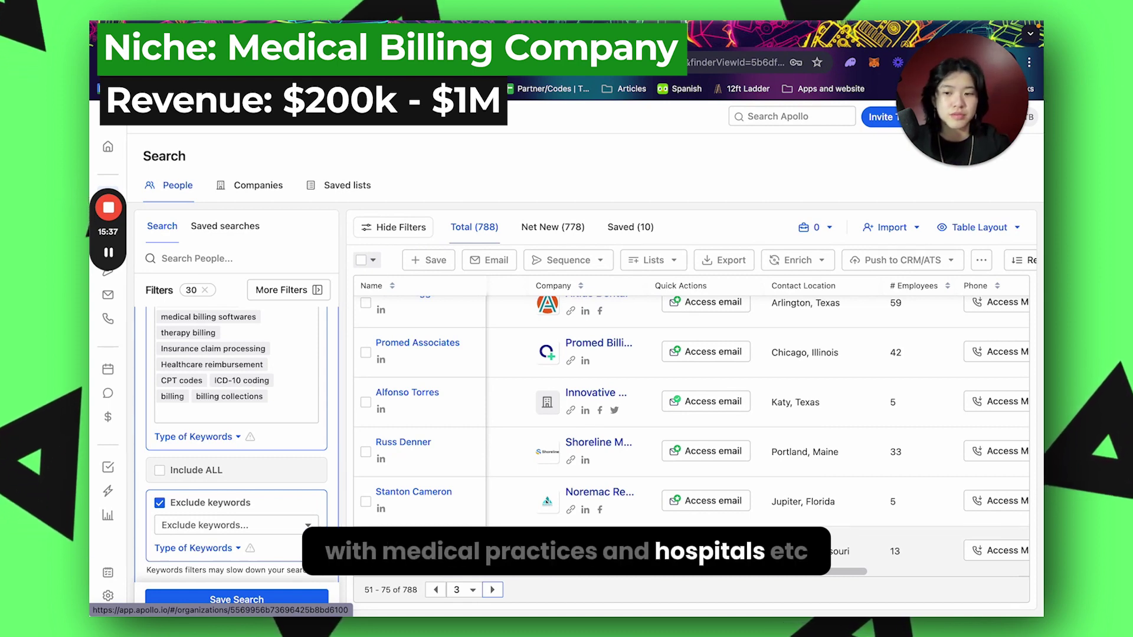
- Add "strategy" and "practice" to the excluded company keywords, and take "practice" back out
left_click(239, 525)
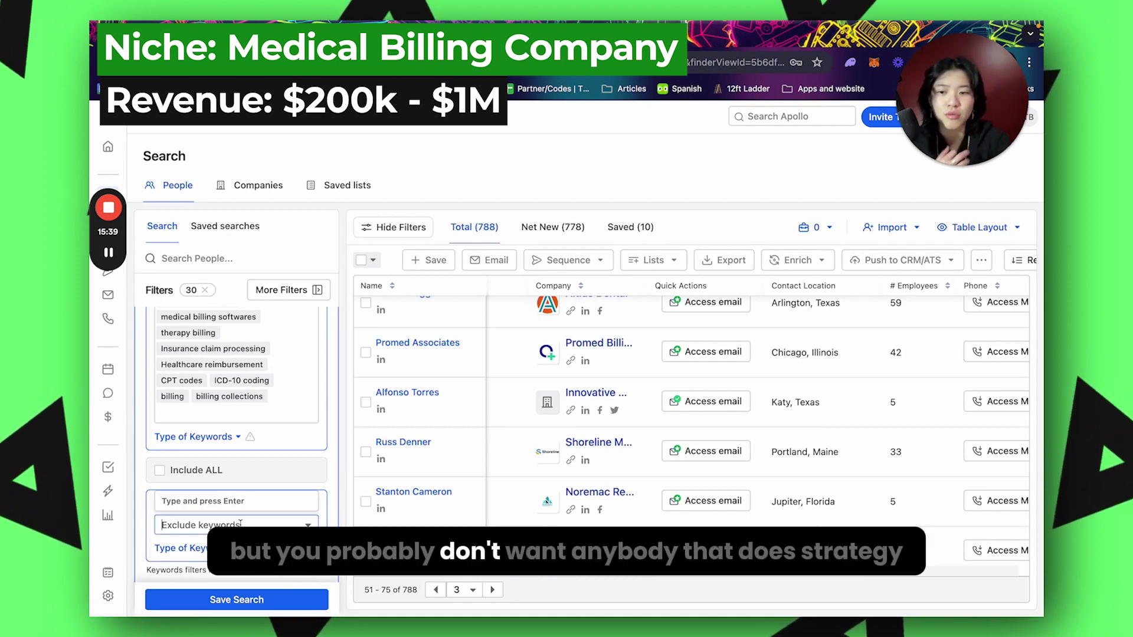
type("strateg")
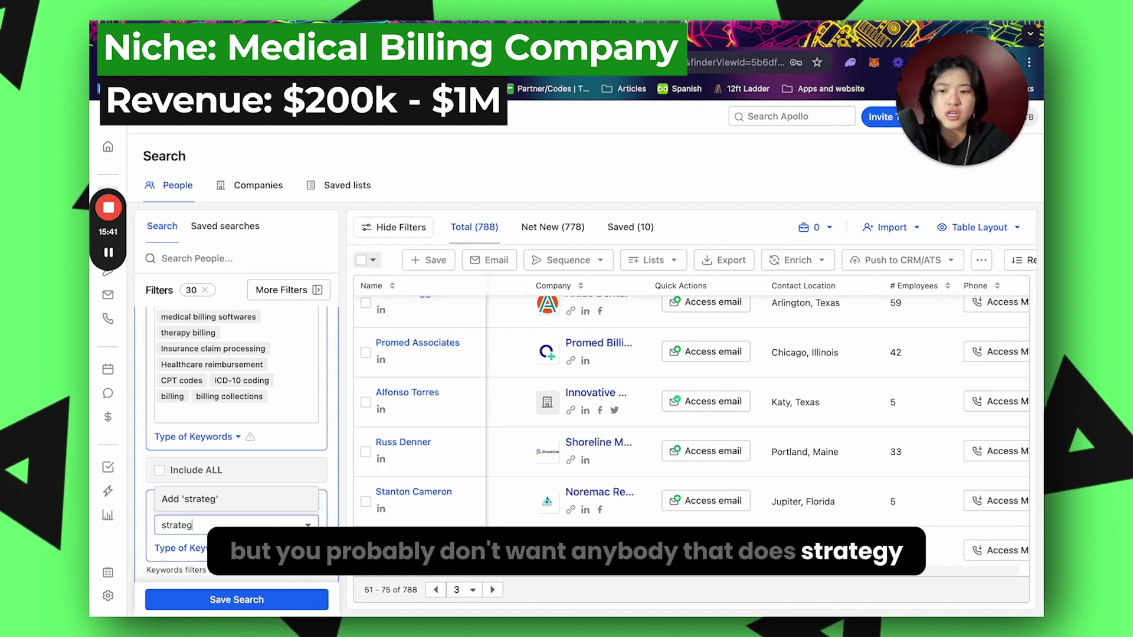
type("y")
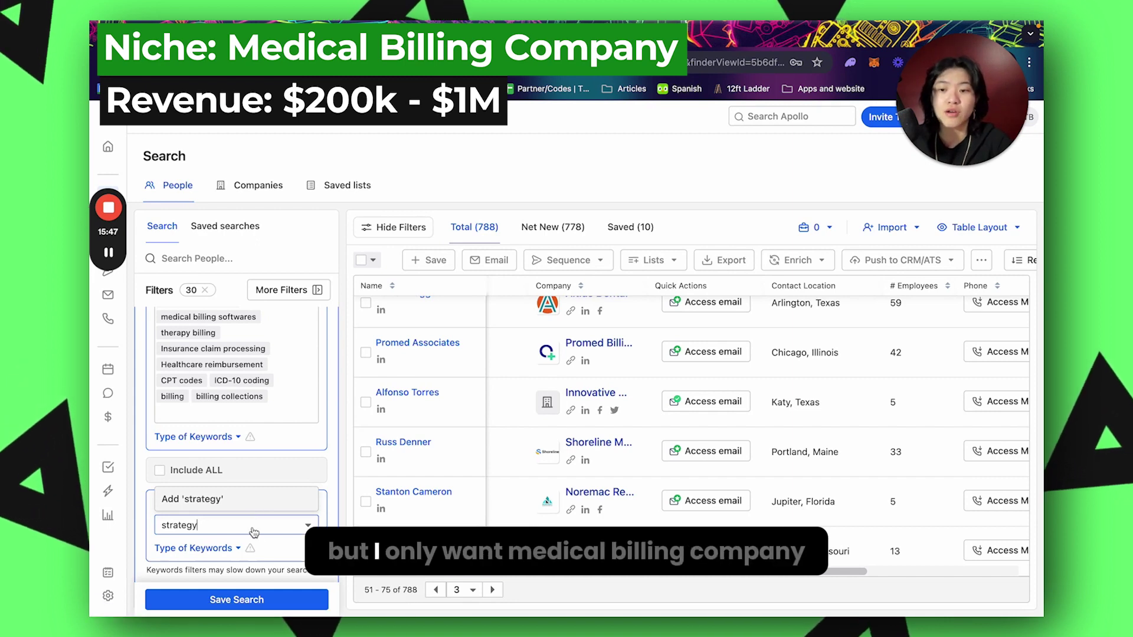
left_click(254, 503)
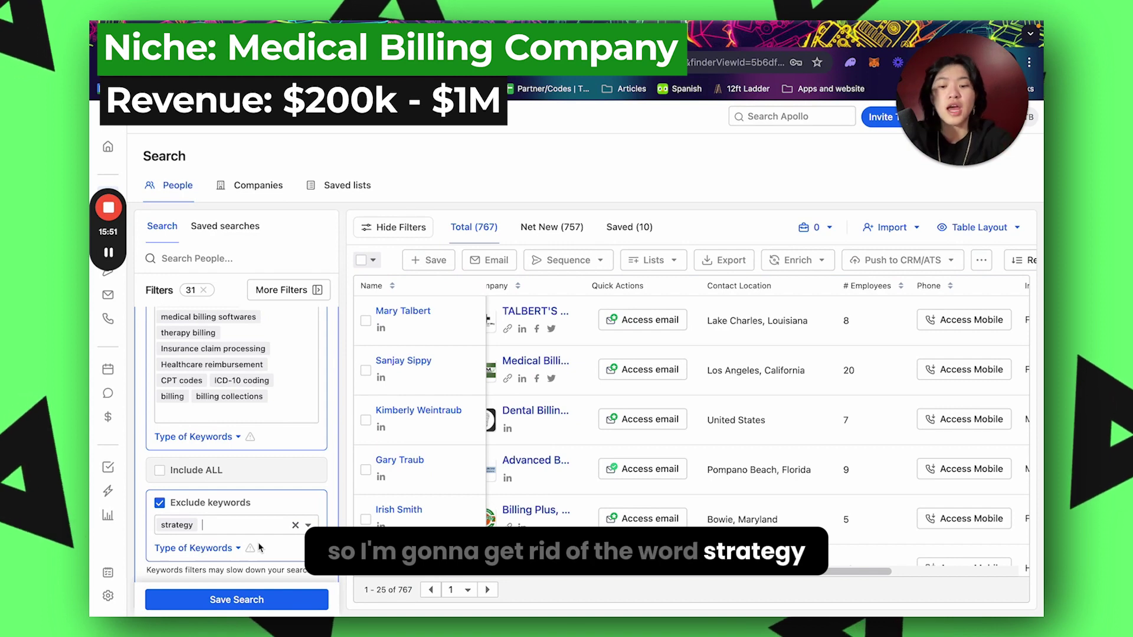
type("practice")
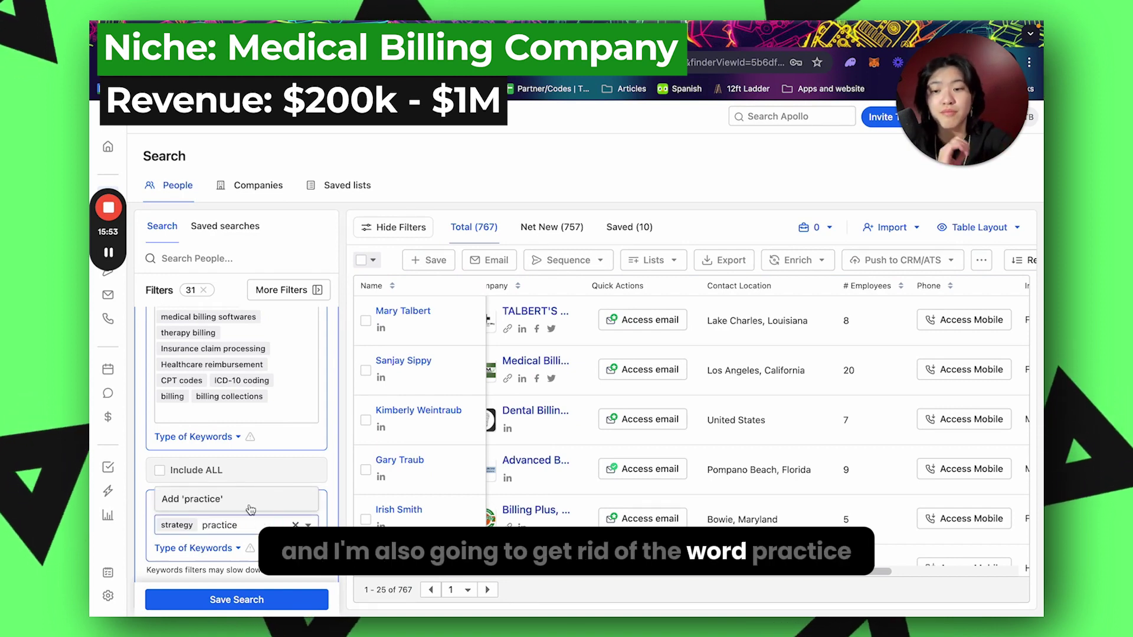
left_click(250, 501)
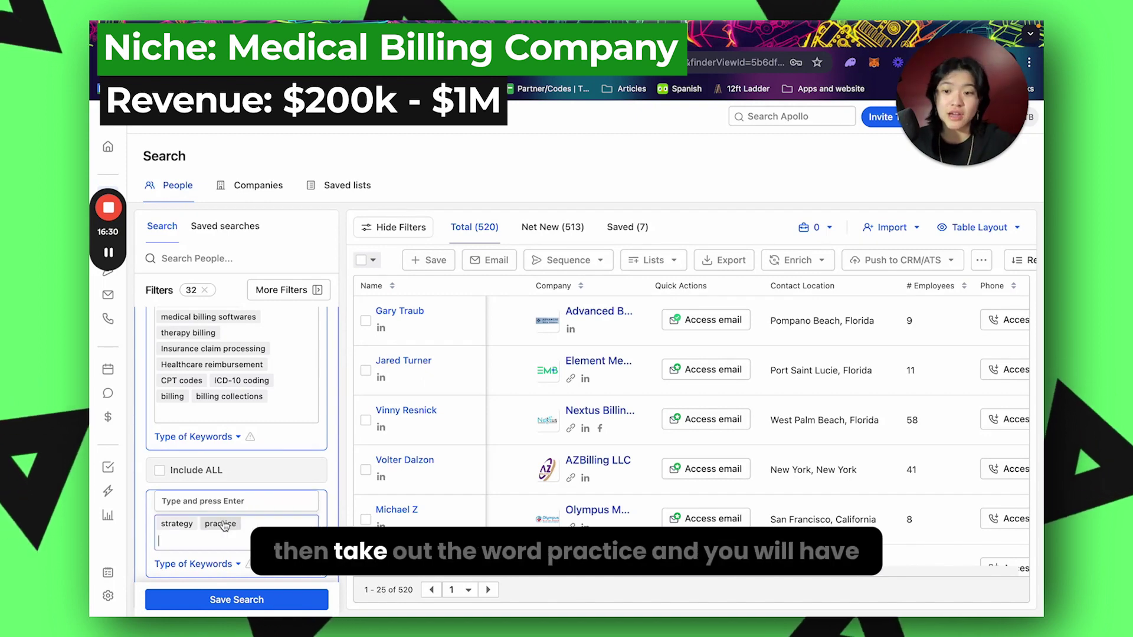
key("BackSpace")
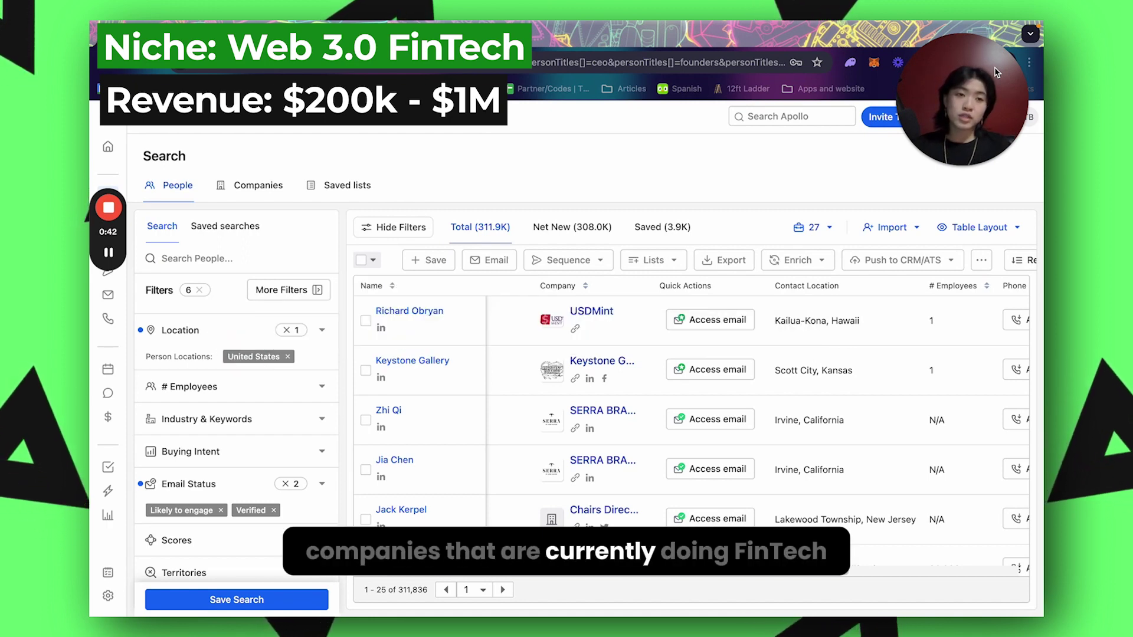
- In the new Web 3.0 FinTech search, limit the company size to a custom range of 3 to 40 employees
scroll(281, 375, "up", 5)
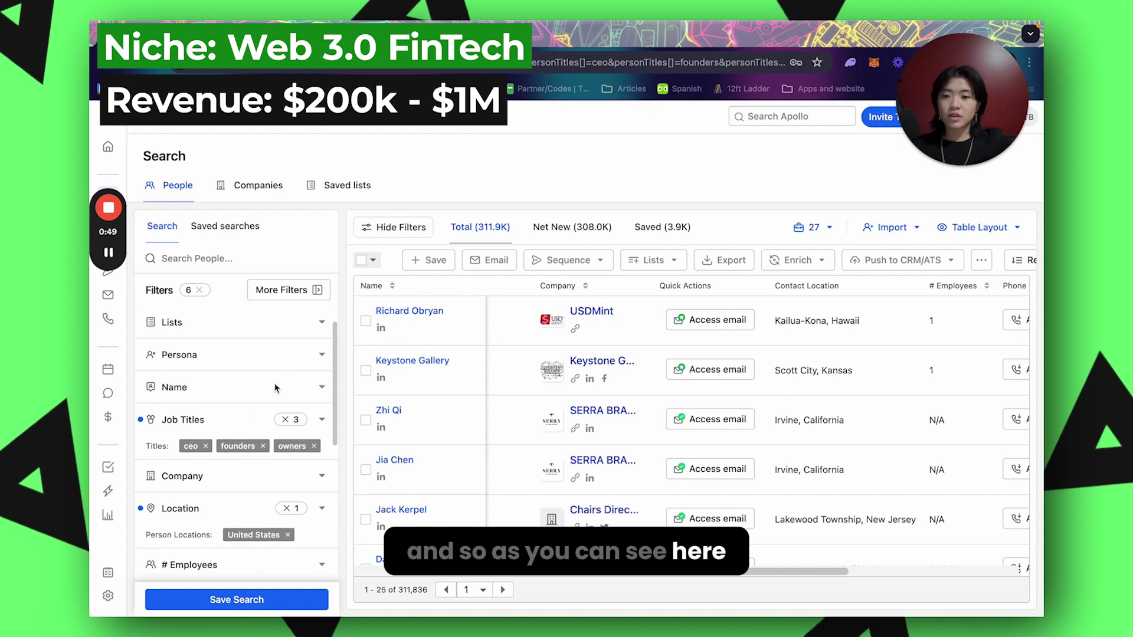
scroll(238, 497, "down", 5)
scroll(238, 498, "down", 3)
scroll(242, 489, "up", 5)
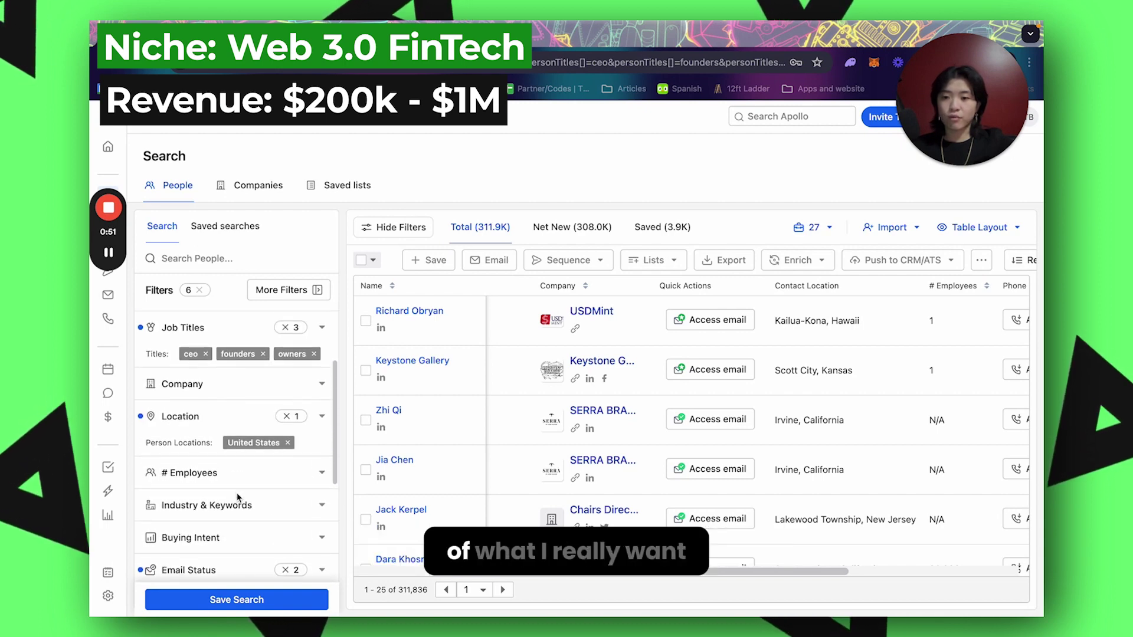
left_click(252, 483)
scroll(251, 486, "down", 3)
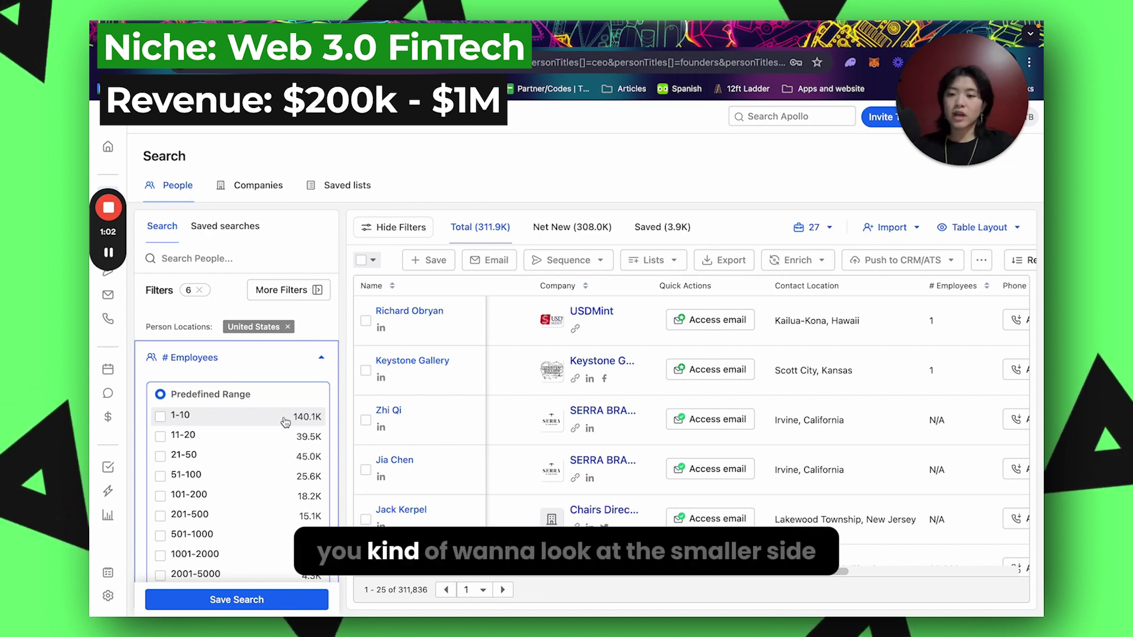
scroll(285, 421, "down", 5)
left_click(251, 470)
left_click(196, 404)
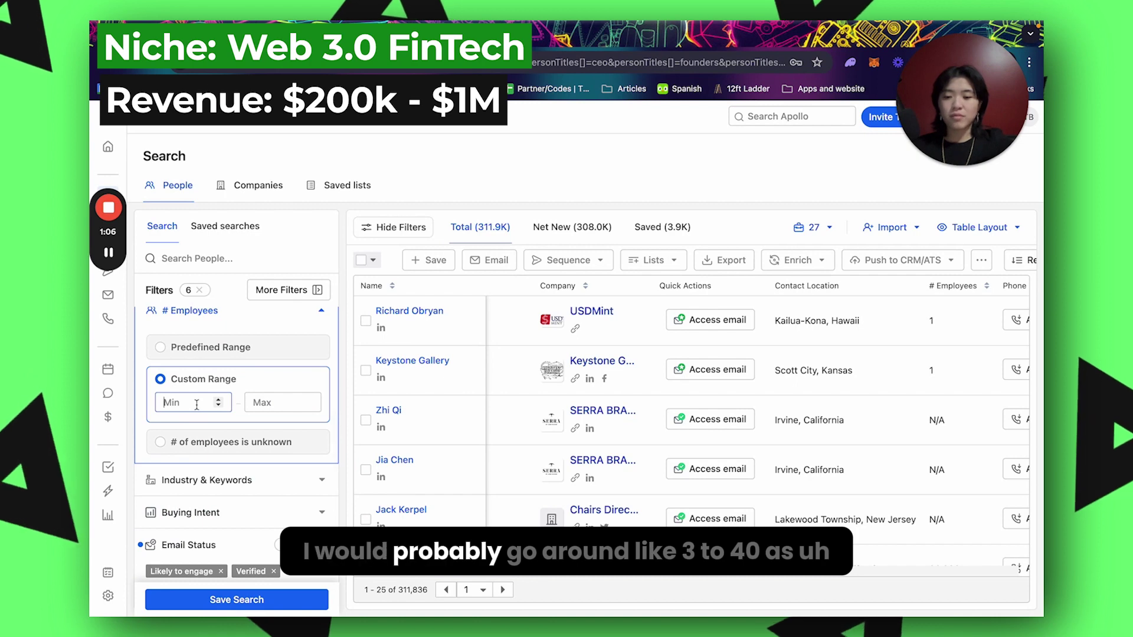
type("3")
key("Tab")
type("40")
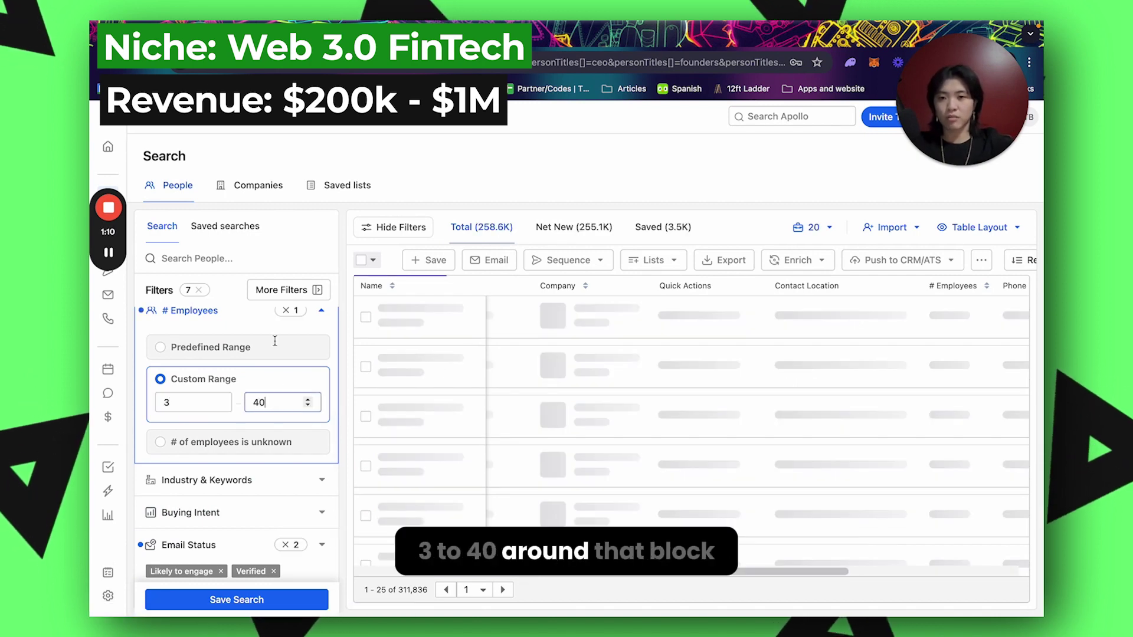
- Filter the search to companies in the financial services industry
scroll(275, 341, "down", 3)
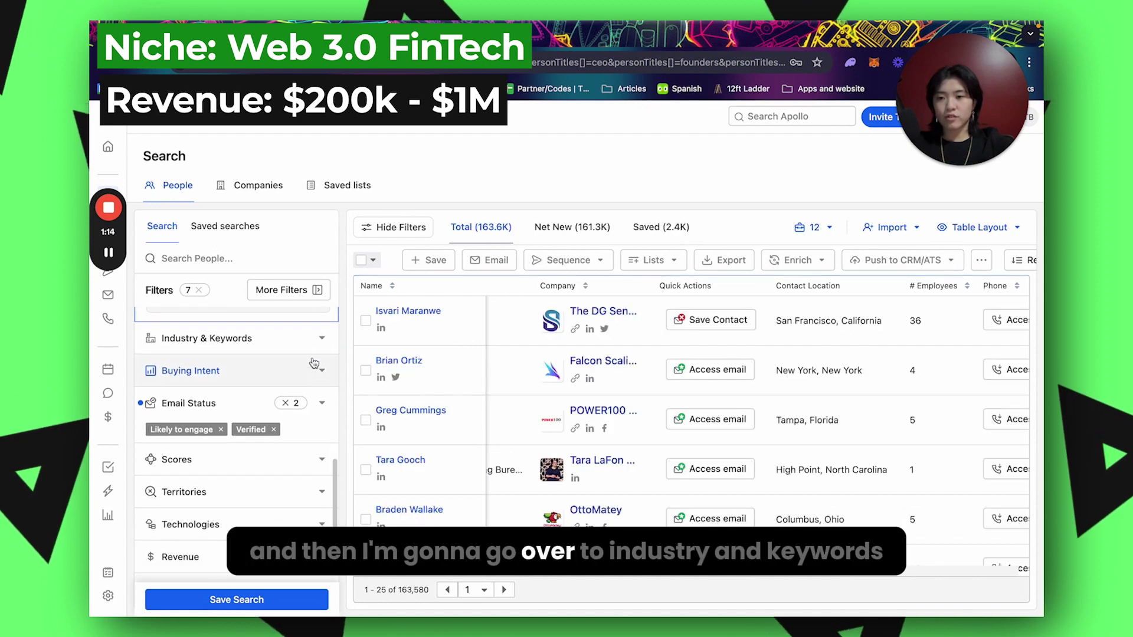
left_click(307, 349)
left_click(249, 358)
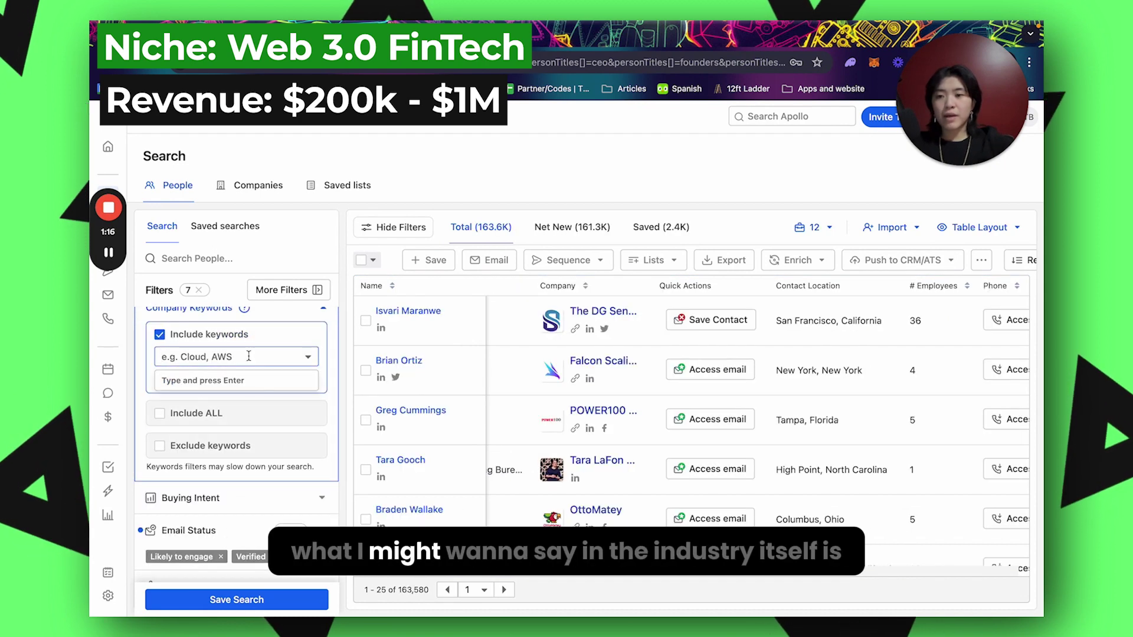
scroll(248, 355, "up", 2)
left_click(249, 350)
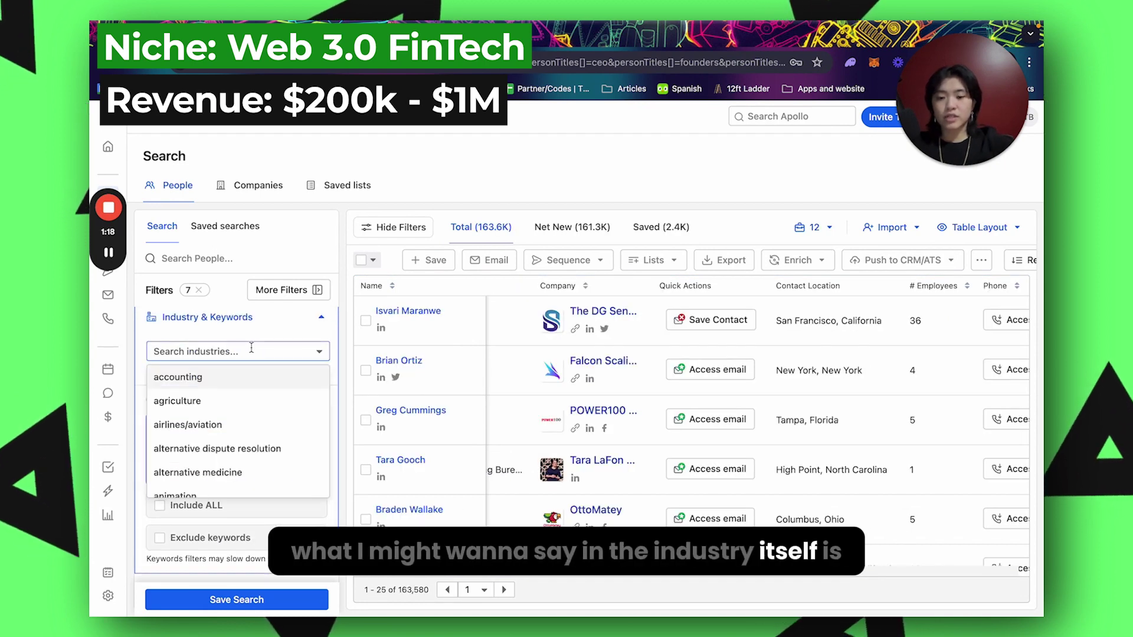
type("financial services")
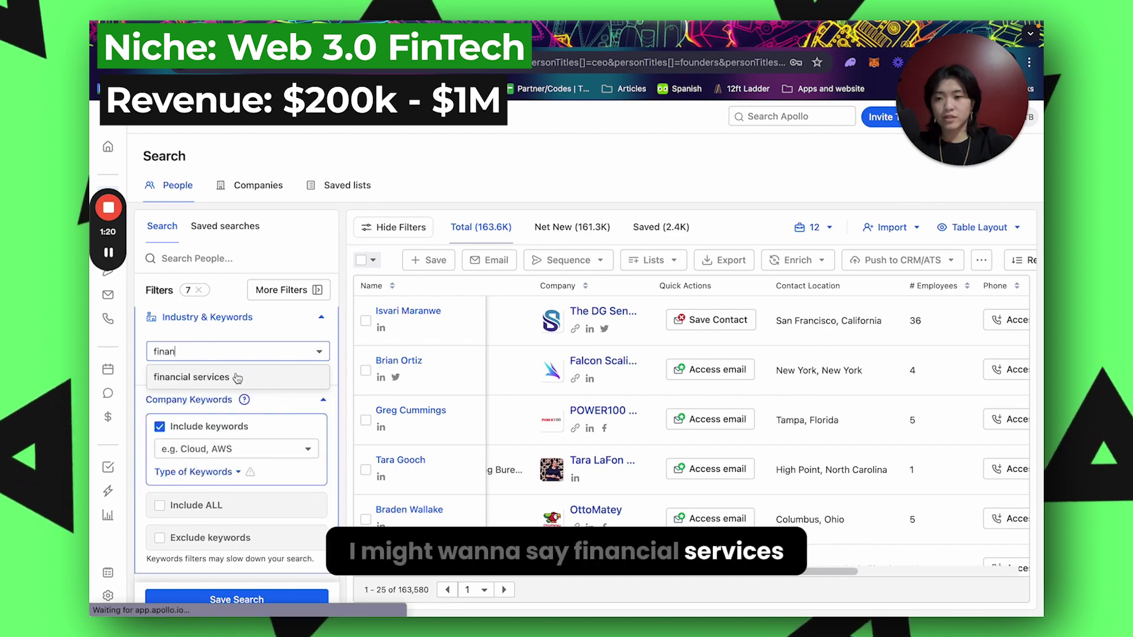
left_click(194, 377)
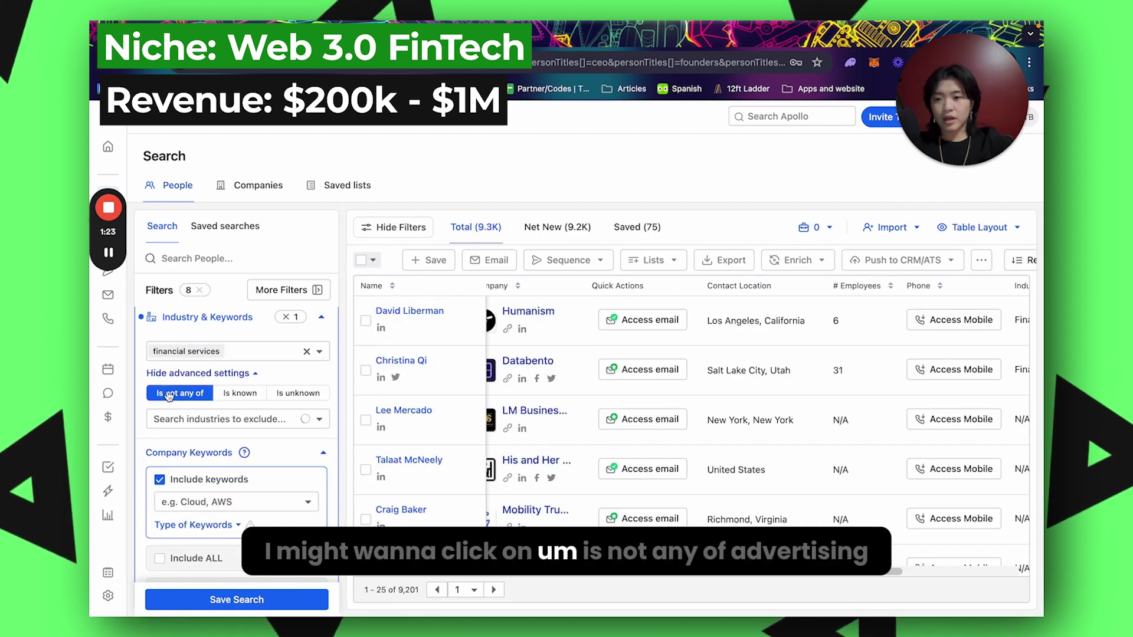
- Exclude the marketing & advertising and public relations & communications industries from the search
left_click(179, 420)
type("adver")
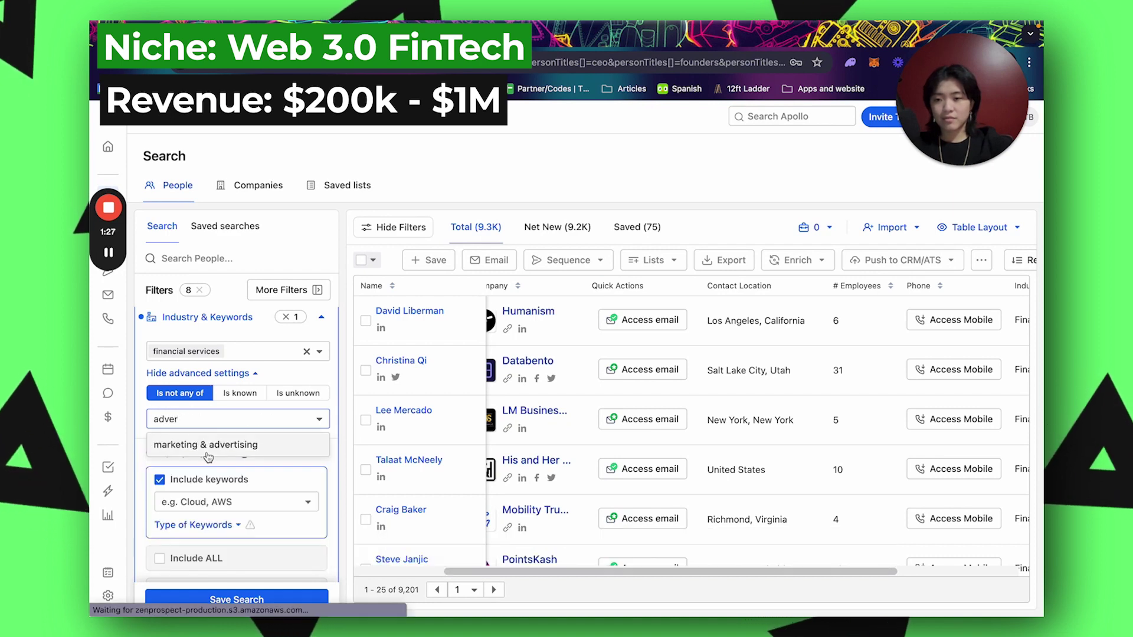
left_click(207, 448)
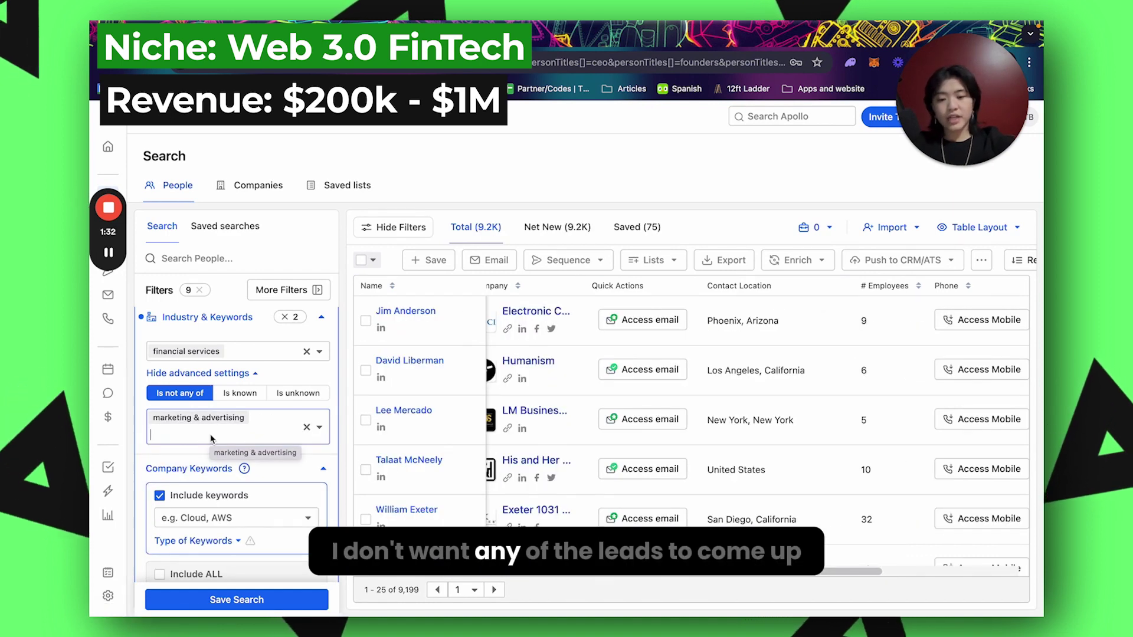
left_click(211, 437)
type("pub")
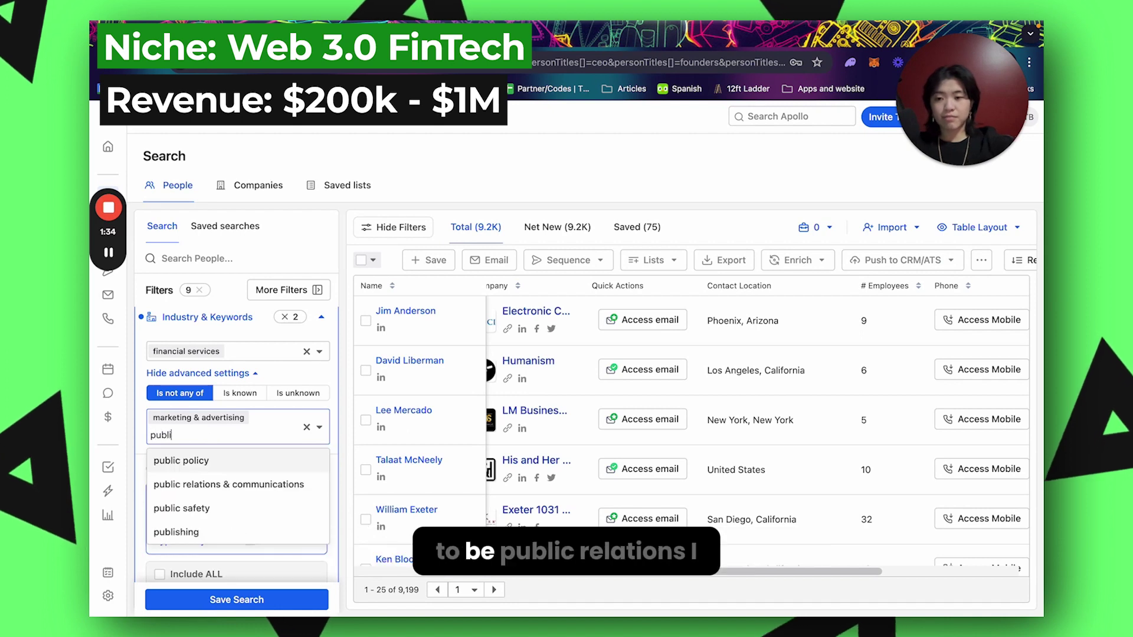
type("li")
left_click(223, 482)
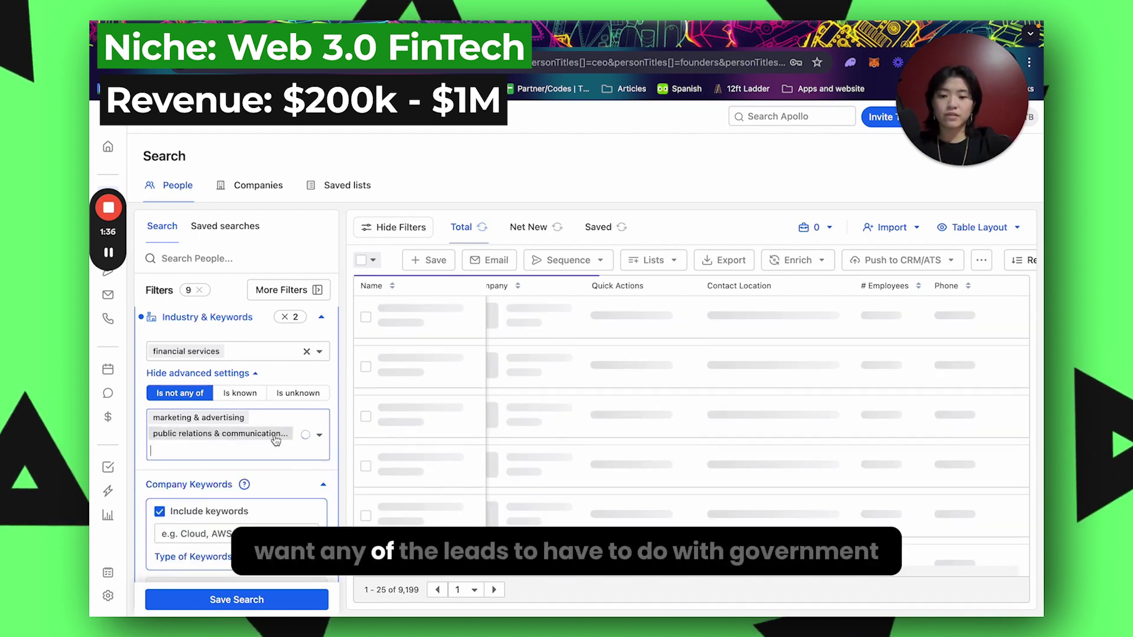
- Also exclude the government administration, government relations, nonprofit organization management, civic & social organization and philanthropy industries
type("gov")
left_click(232, 588)
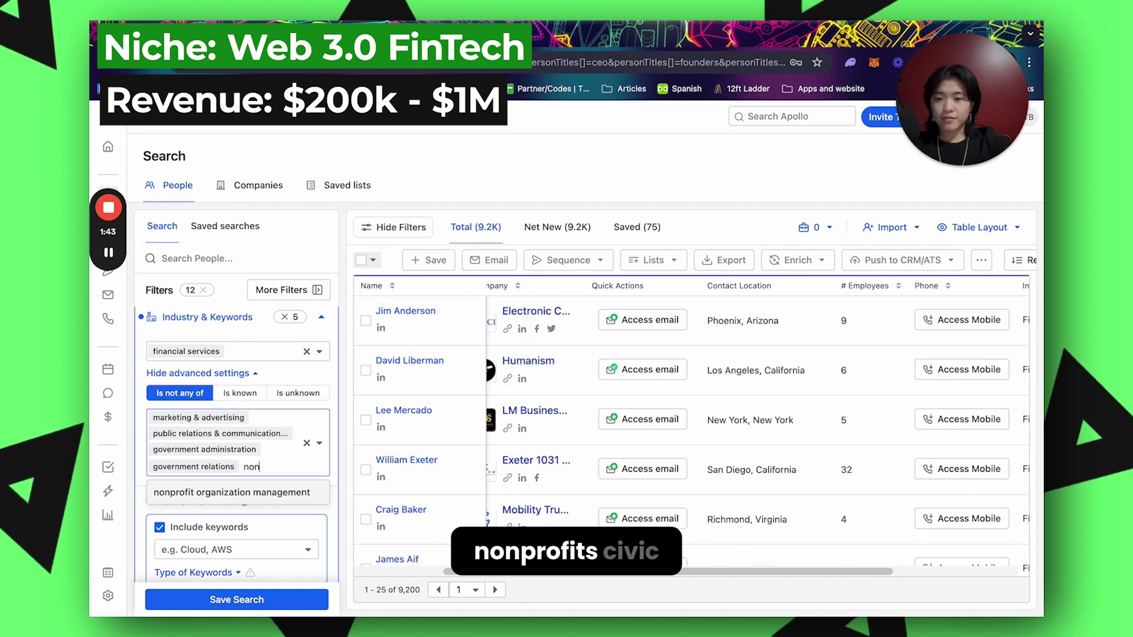
type("civ")
left_click(280, 369)
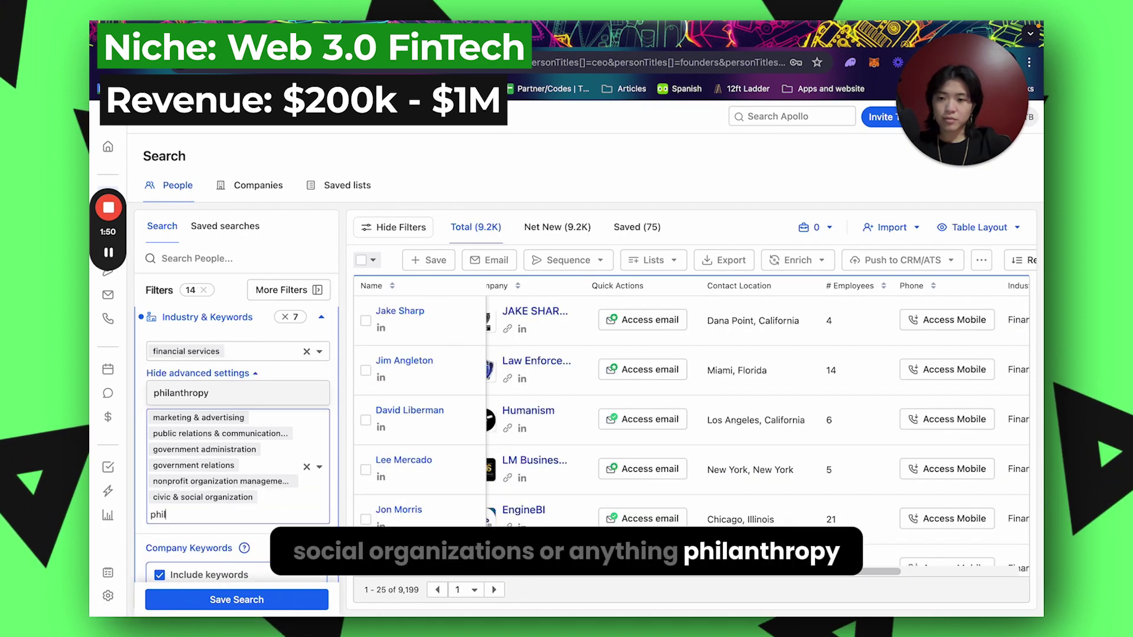
- Try including "Web 3.0" as a company keyword
scroll(236, 424, "down", 3)
left_click(254, 473)
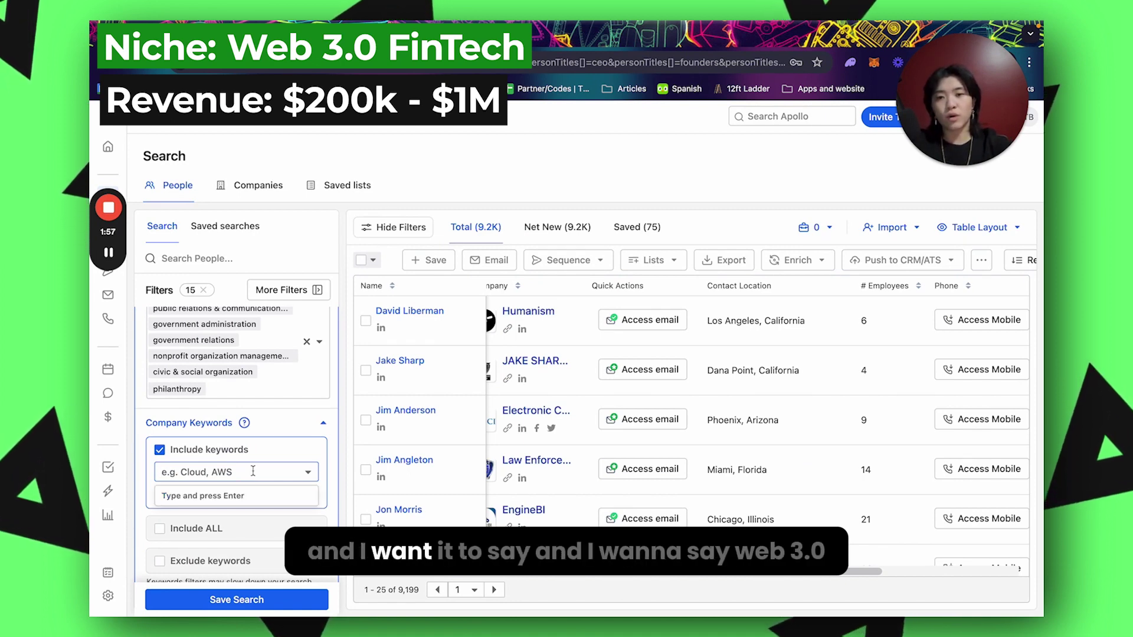
type("W")
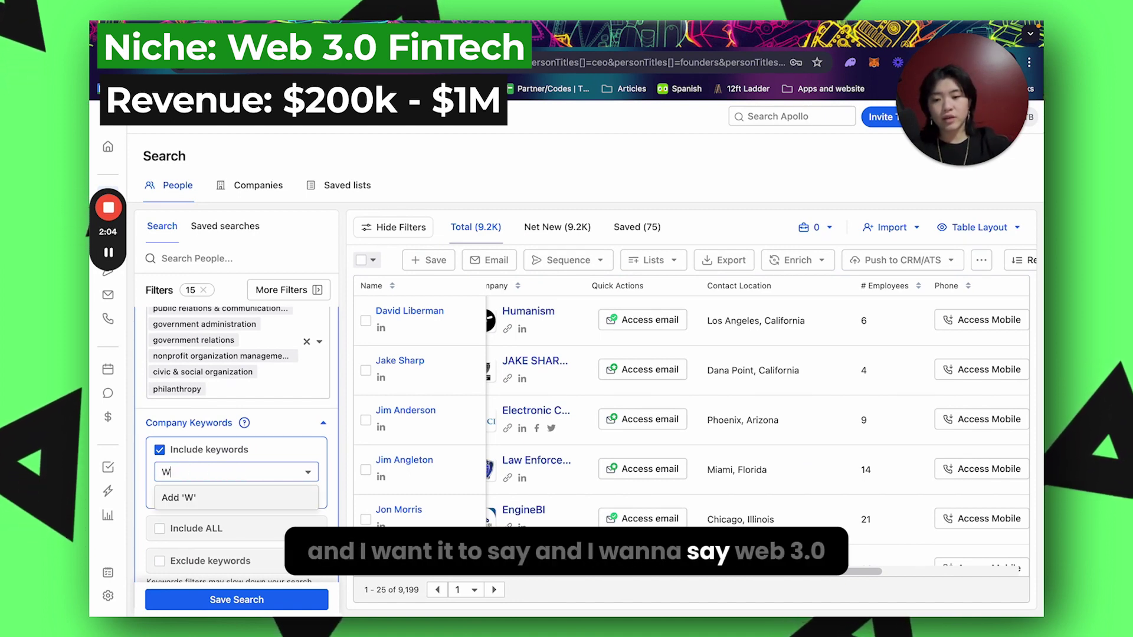
type("eb3.0")
key("BackSpace")
key("BackSpace")
key("BackSpace")
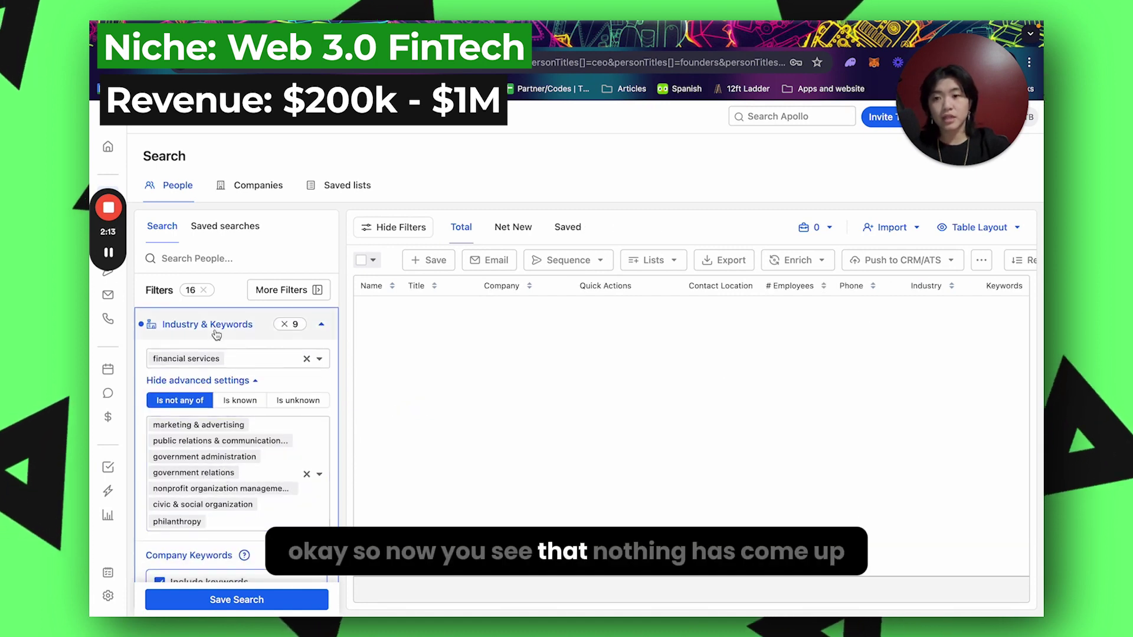
- Remove the financial services industry filter and include "Crypto" as a company keyword
left_click(208, 366)
key("BackSpace")
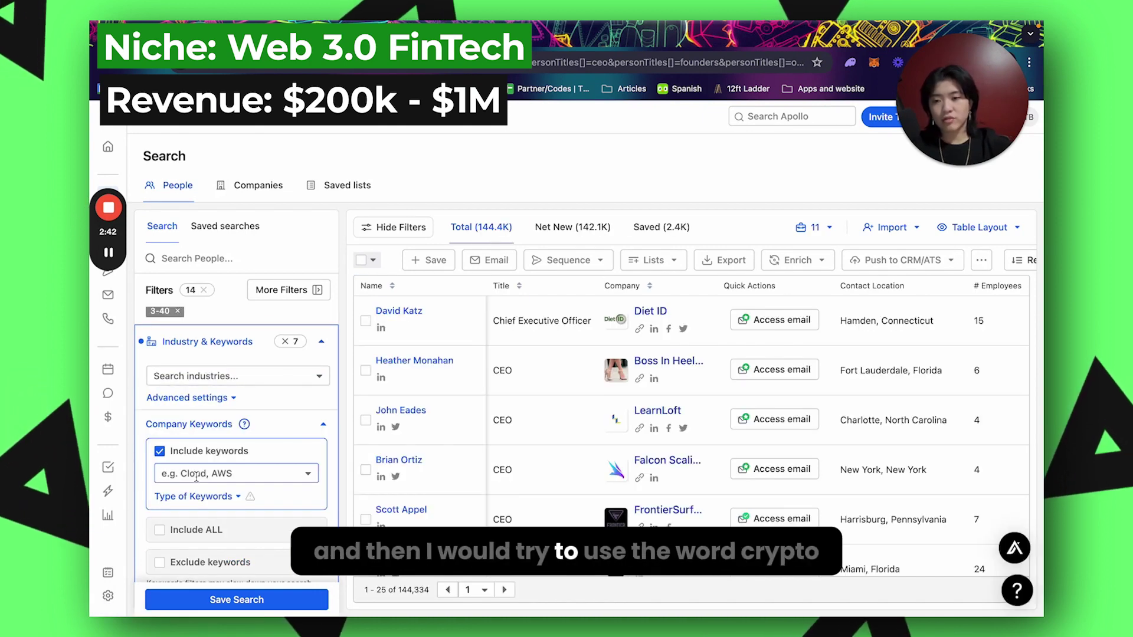
left_click(197, 476)
type("Crypto")
key("Return")
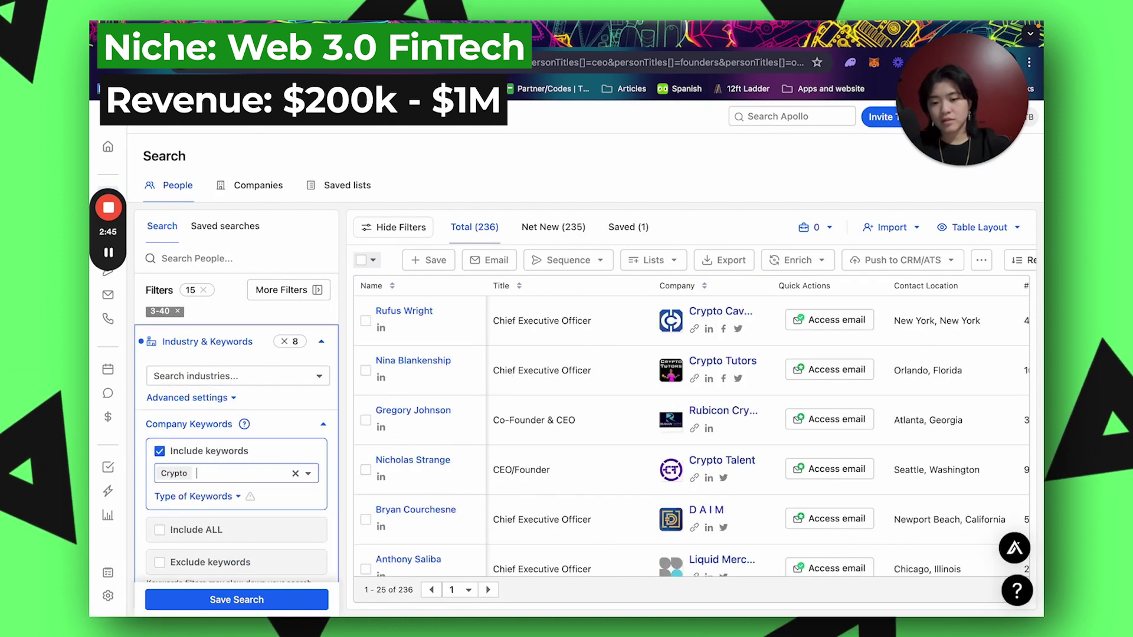
- Add "blockchain", "cryptocurrency", "crypto trading" and "bitcoin" to the included company keywords
type("blockch")
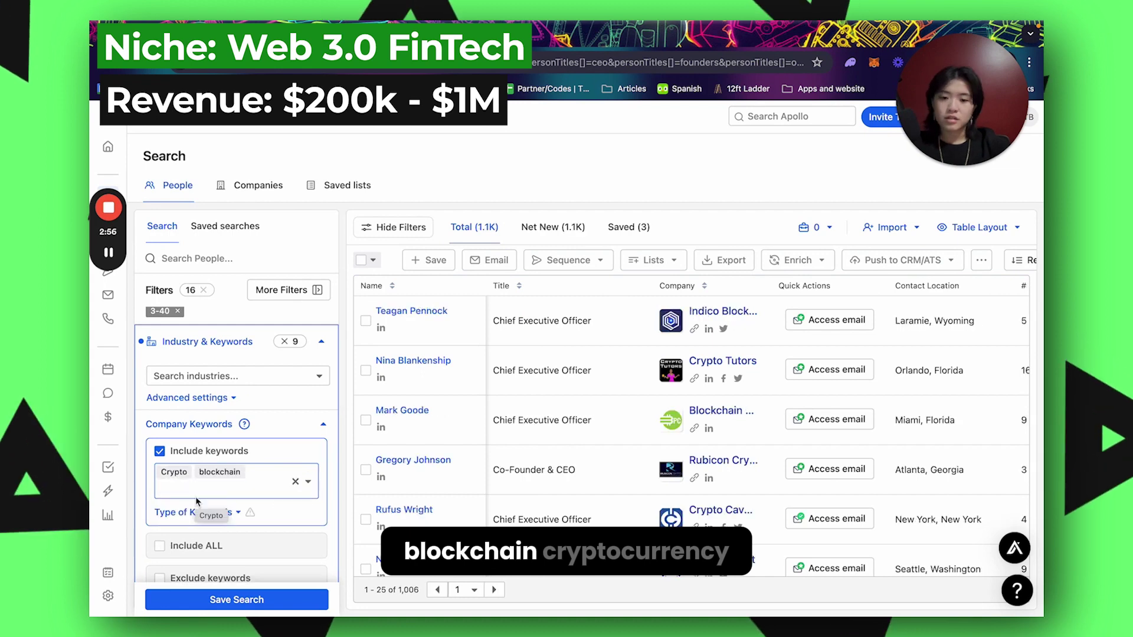
type("cryptocur")
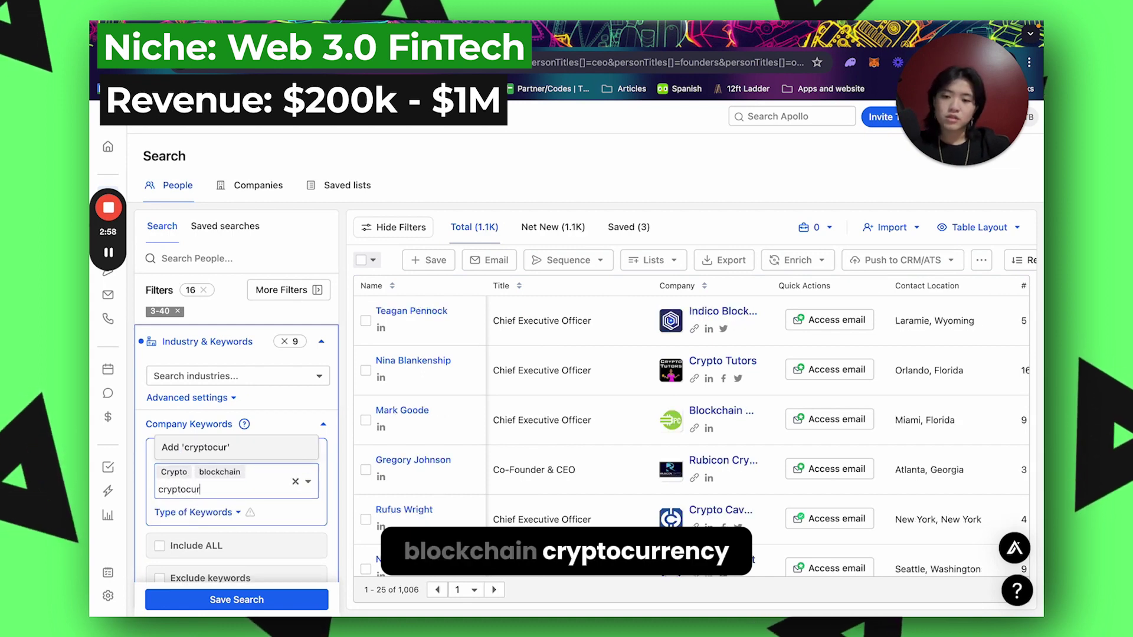
type("renc")
type("y")
key("Return")
type("cryp")
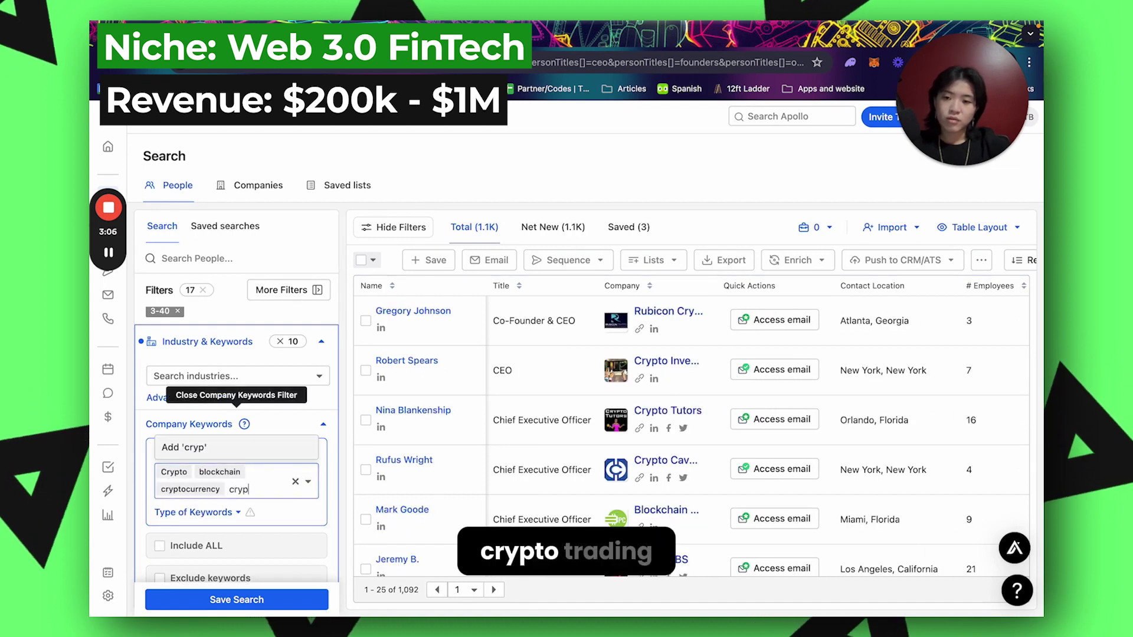
type("totrrading")
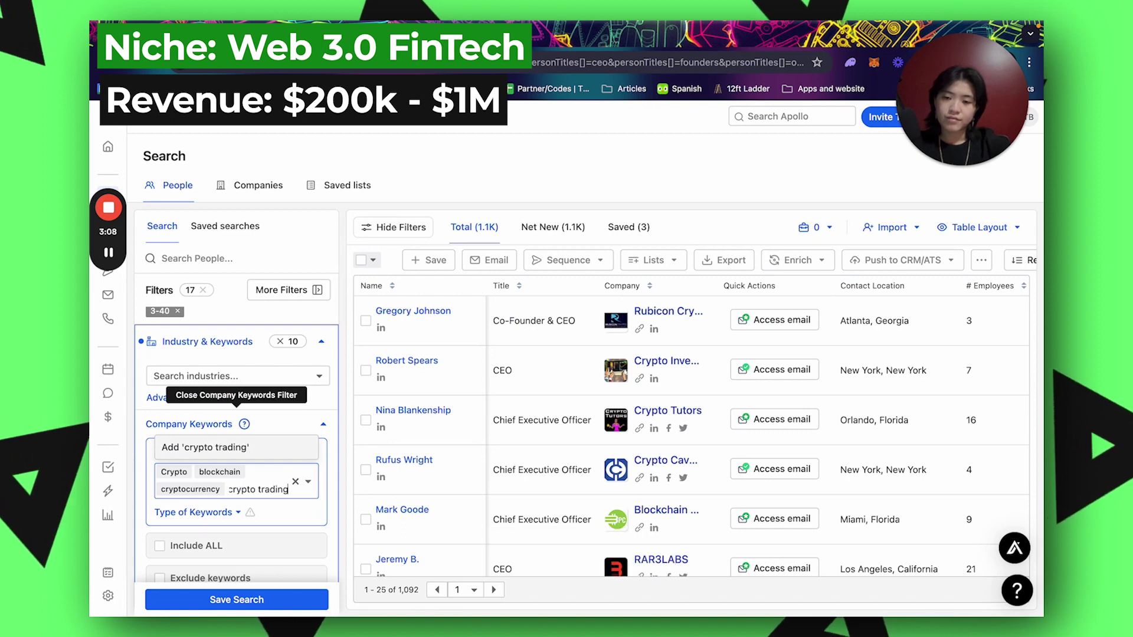
key("Return")
type("bitcoin")
key("Return")
- Look up ethereum on Google, copy the name from the result, and add "Ethereum" to Apollo's included company keywords
type("ethereum")
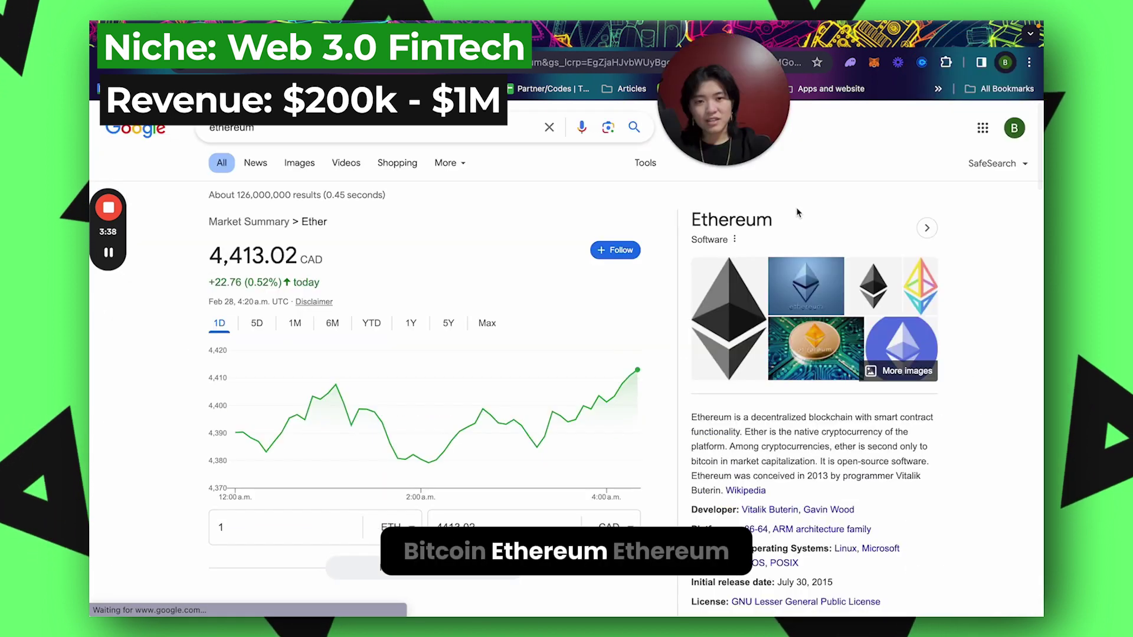
left_click_drag(772, 220, 703, 220)
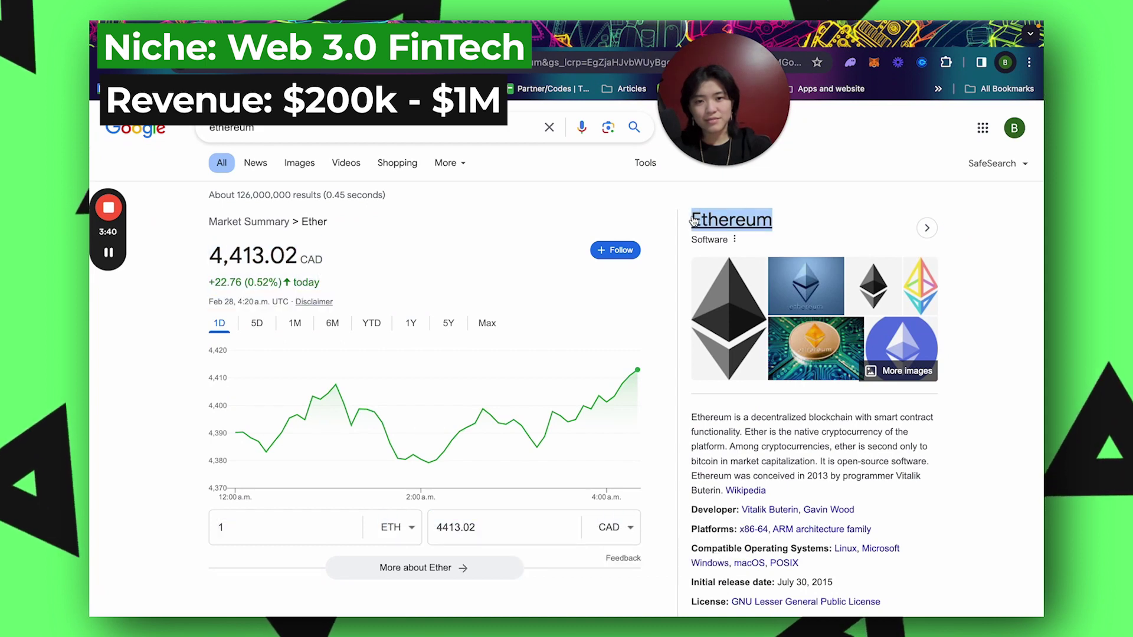
key("ctrl+w")
left_click(315, 509)
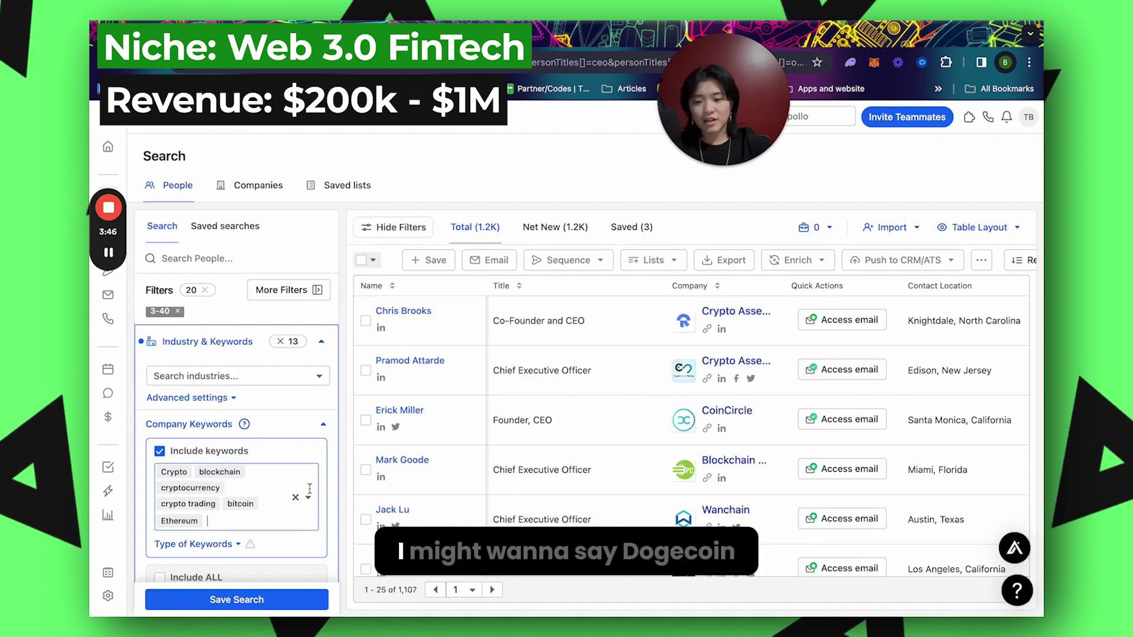
- Add "doge coin", "decentralized", "coin offering" and "coin mining" to the included company keywords
type("doge")
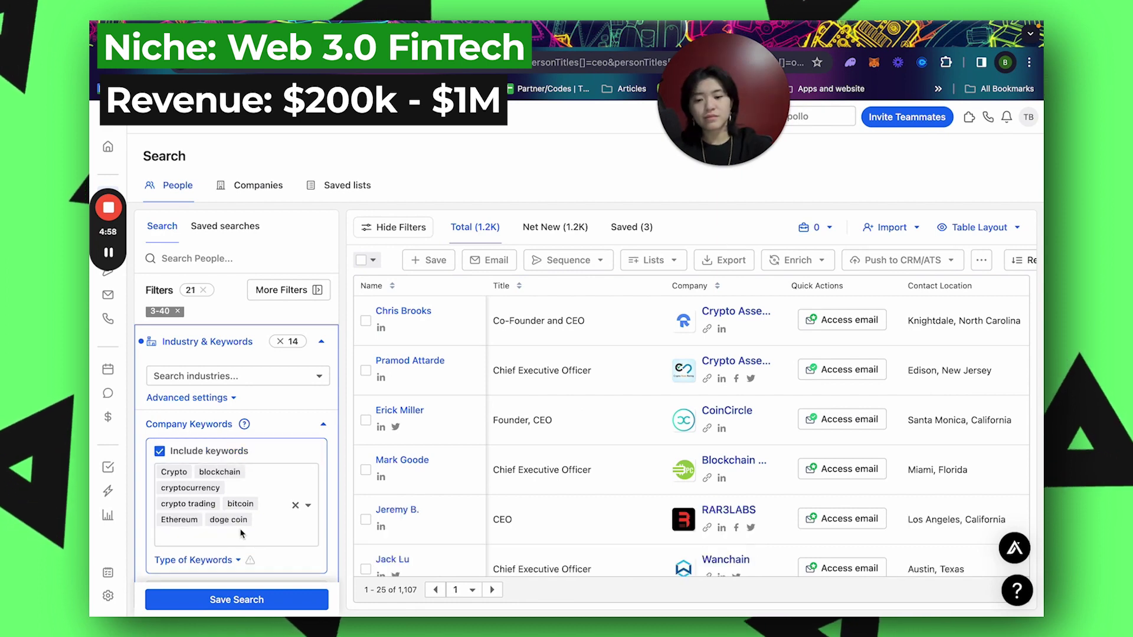
type("decentralized")
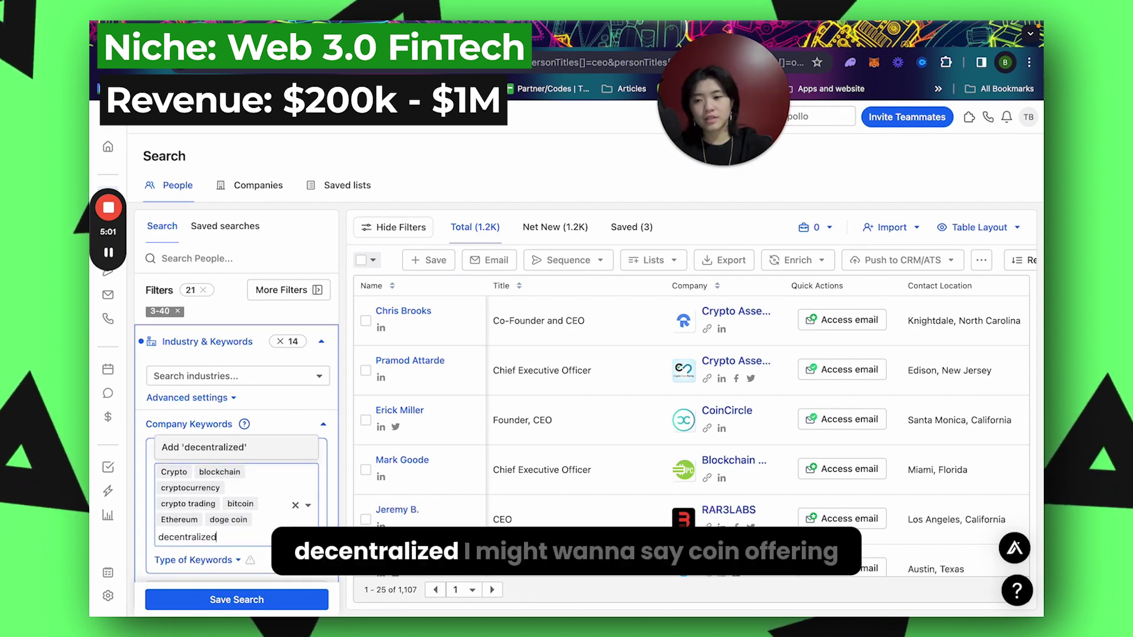
key("Return")
type("coin offer")
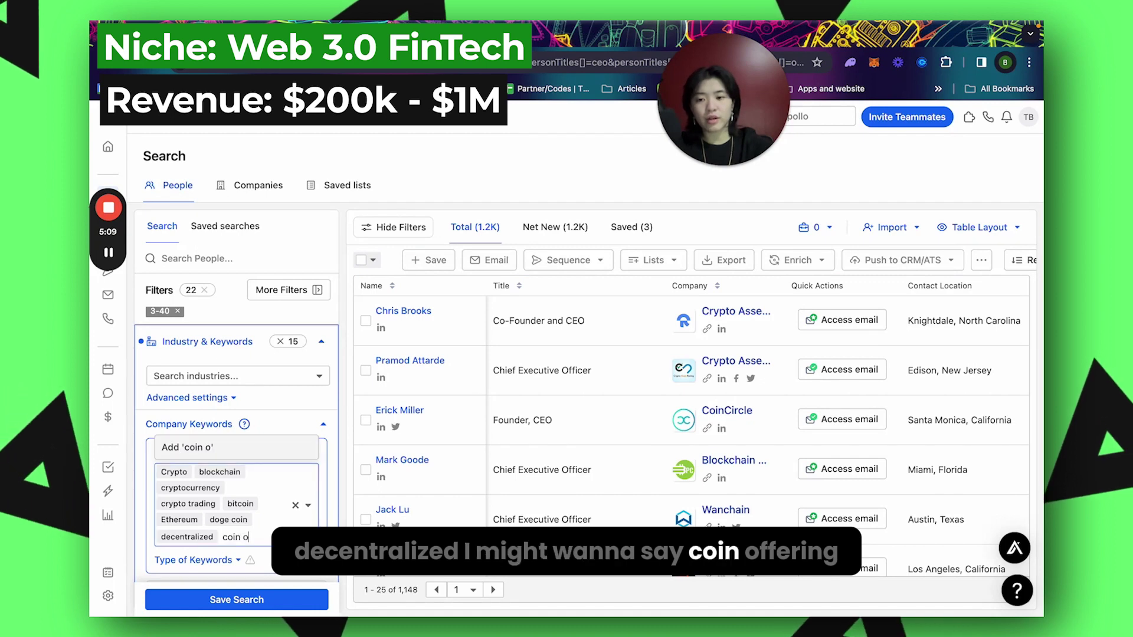
type("ing")
key("Return")
scroll(247, 458, "down", 2)
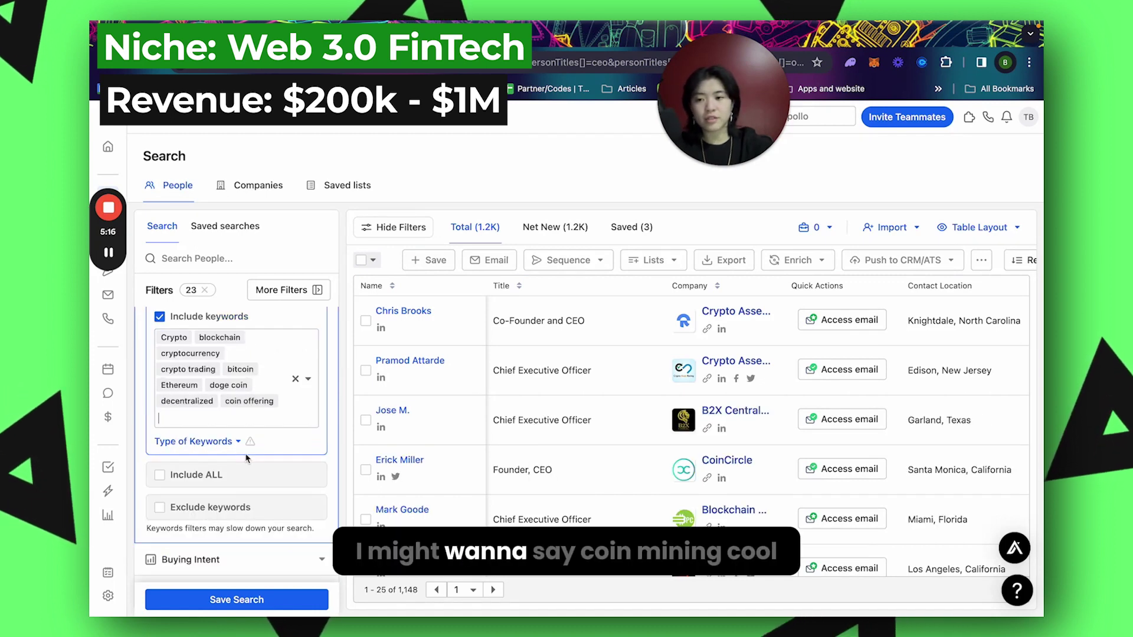
type("coin mining")
key("Return")
- Review the excluded industries and examine the listed leads' companies and keywords for any that do not fit the niche
scroll(227, 416, "up", 3)
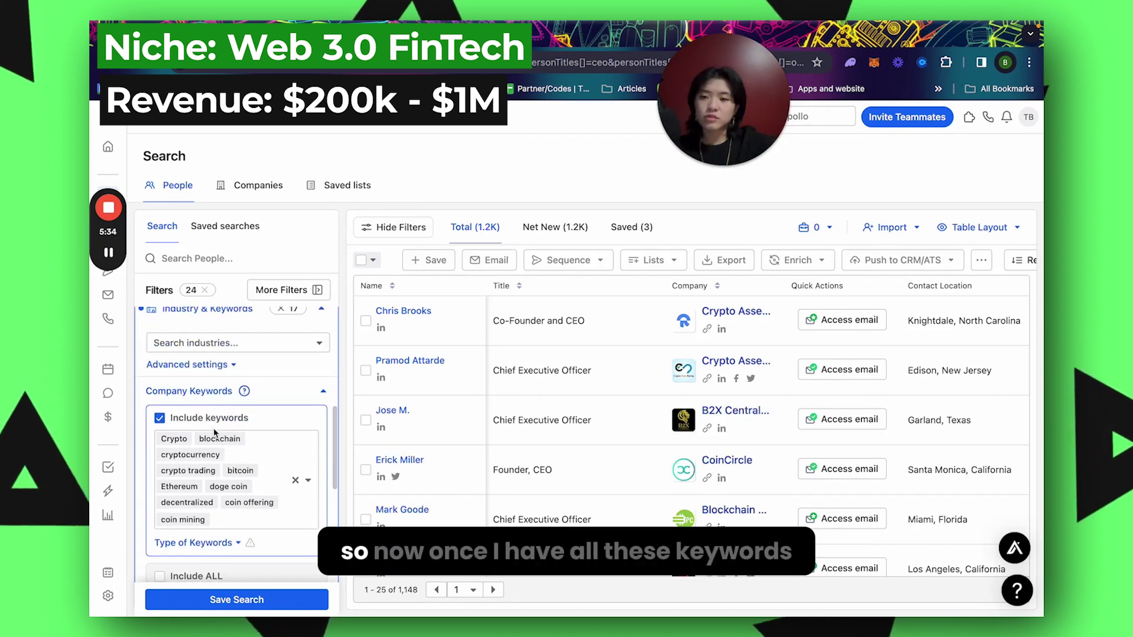
left_click(226, 412)
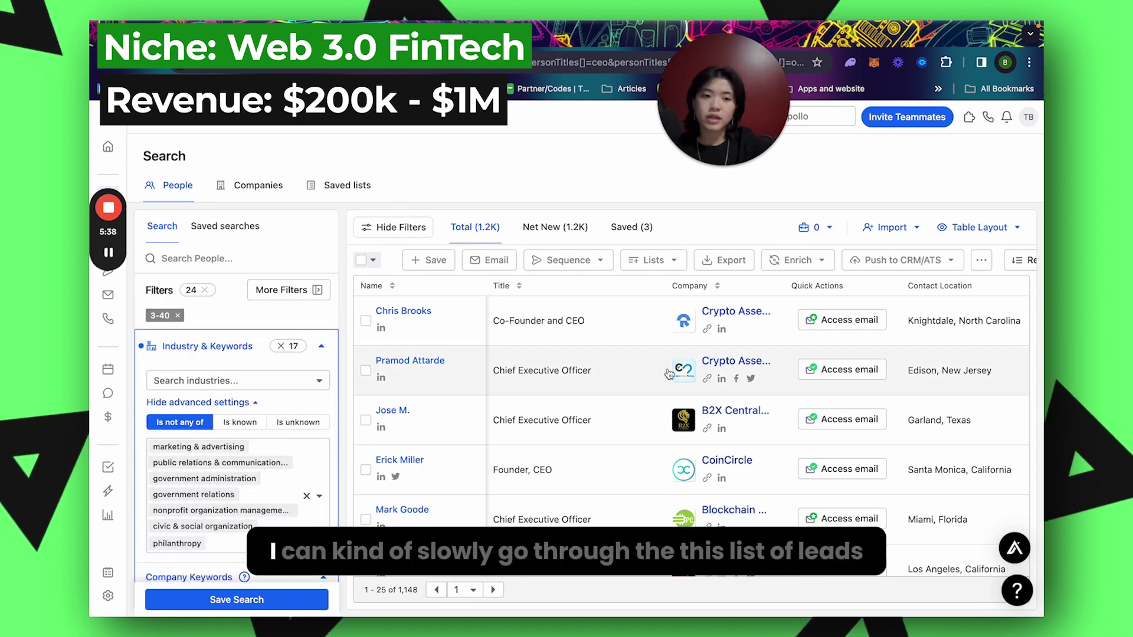
scroll(668, 374, "right", 5)
scroll(669, 374, "right", 4)
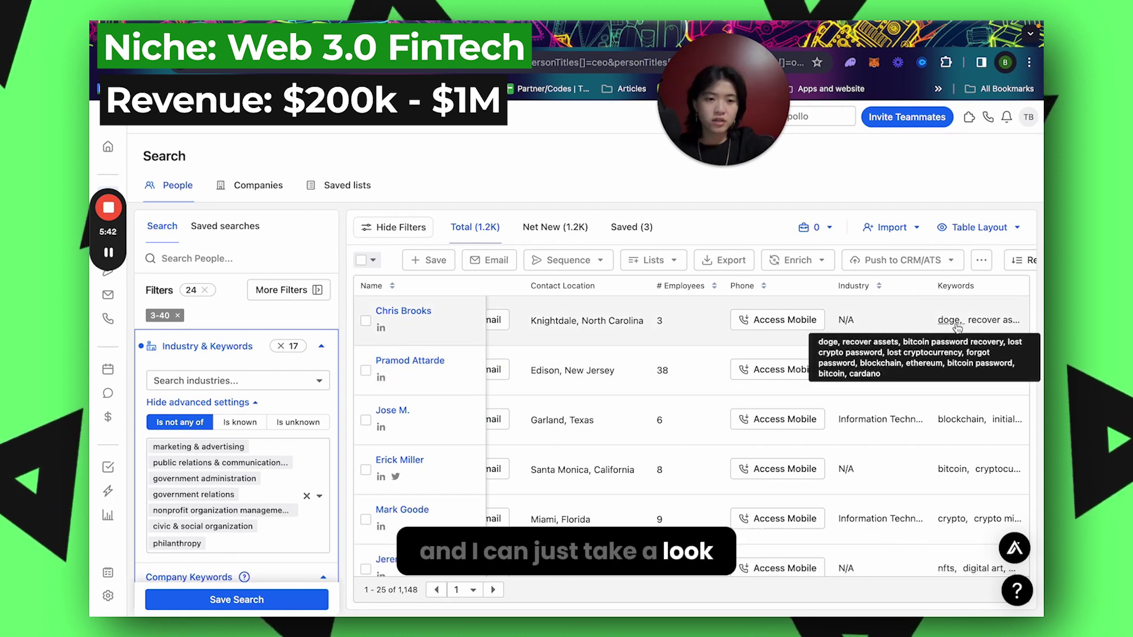
scroll(679, 368, "left", 9)
scroll(679, 369, "down", 1)
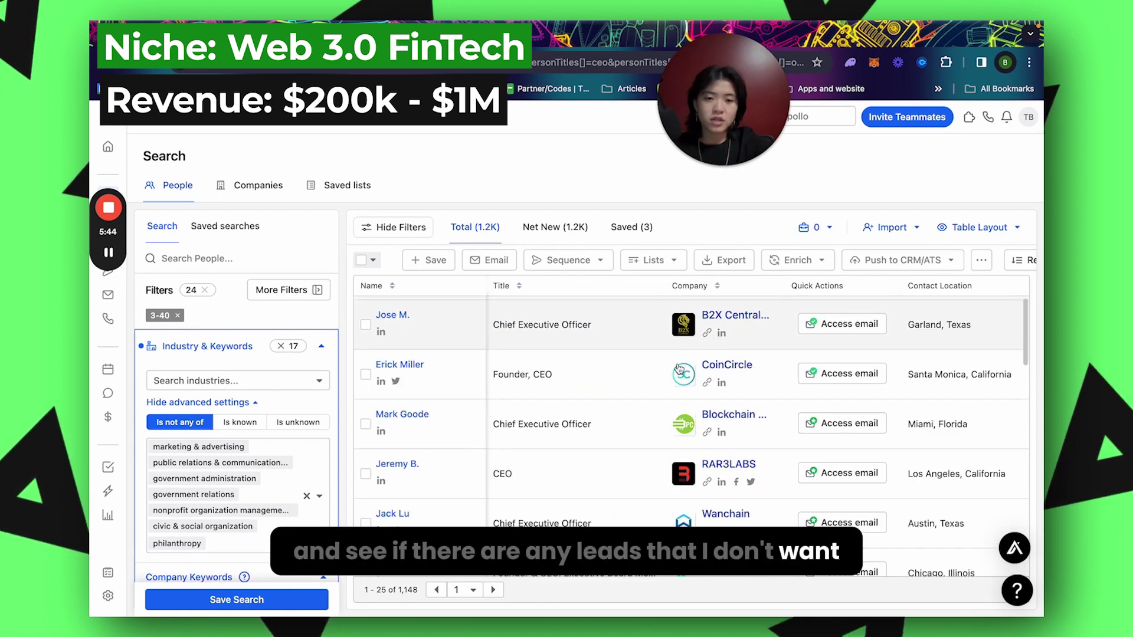
scroll(679, 368, "down", 3)
scroll(679, 368, "up", 2)
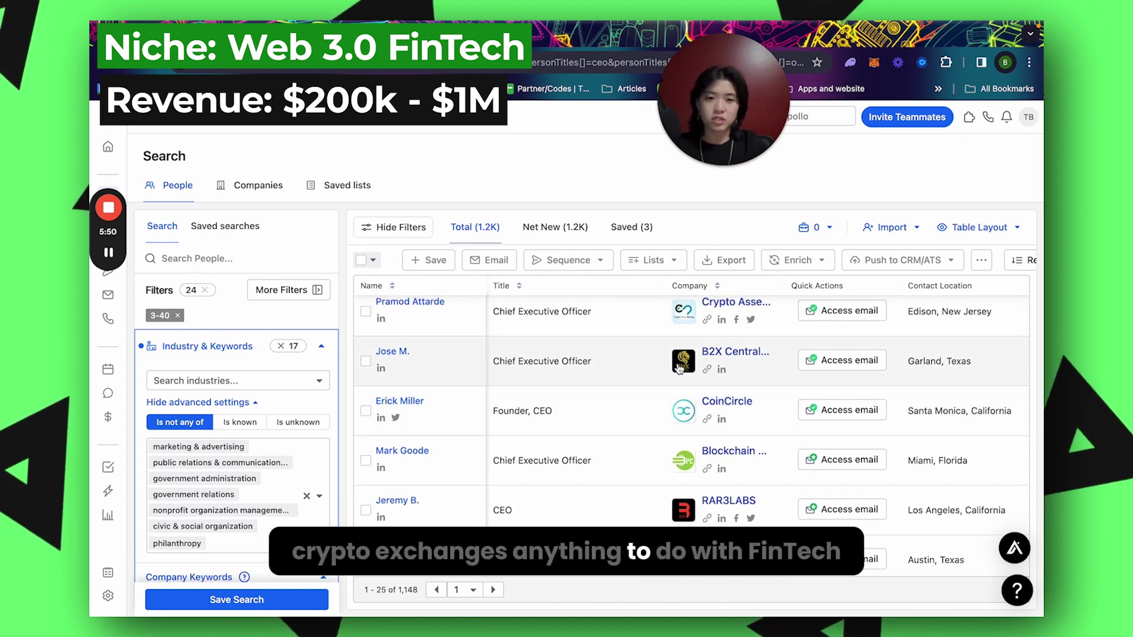
scroll(699, 449, "down", 3)
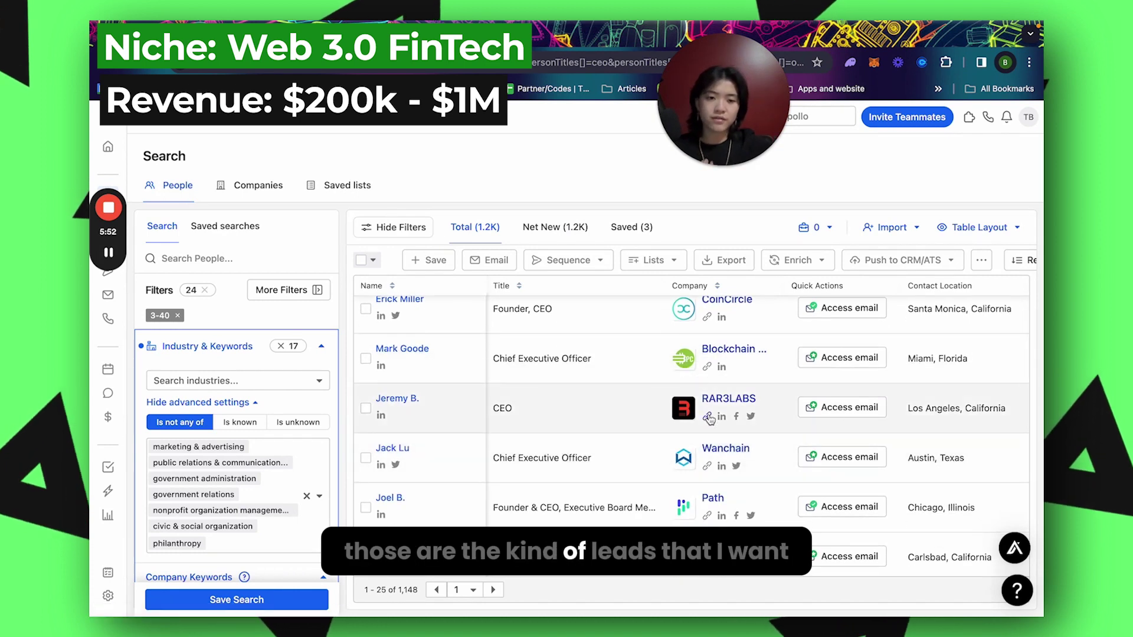
- Check the RAR3LABS website, close it, and examine the company's keywords in the results
left_click(707, 418)
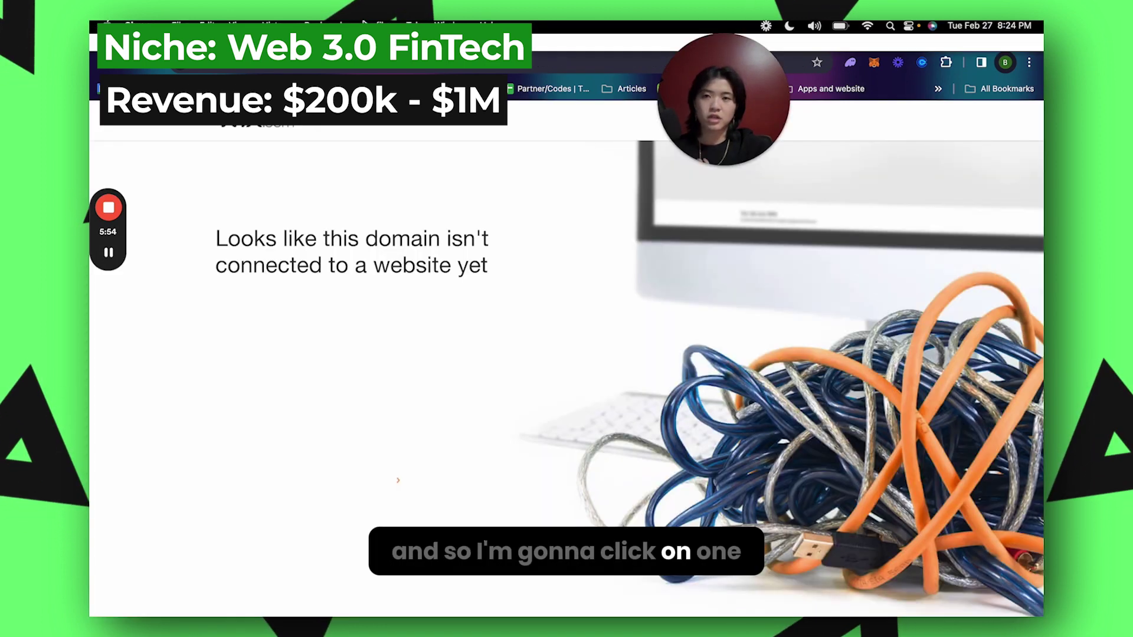
key("ctrl+w")
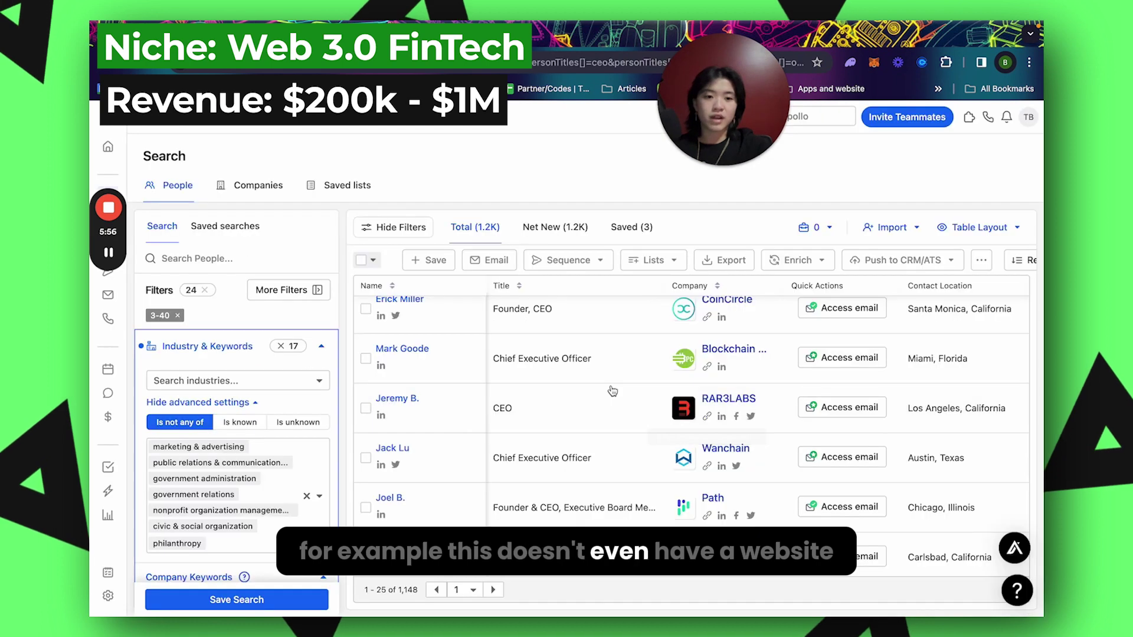
scroll(634, 415, "right", 5)
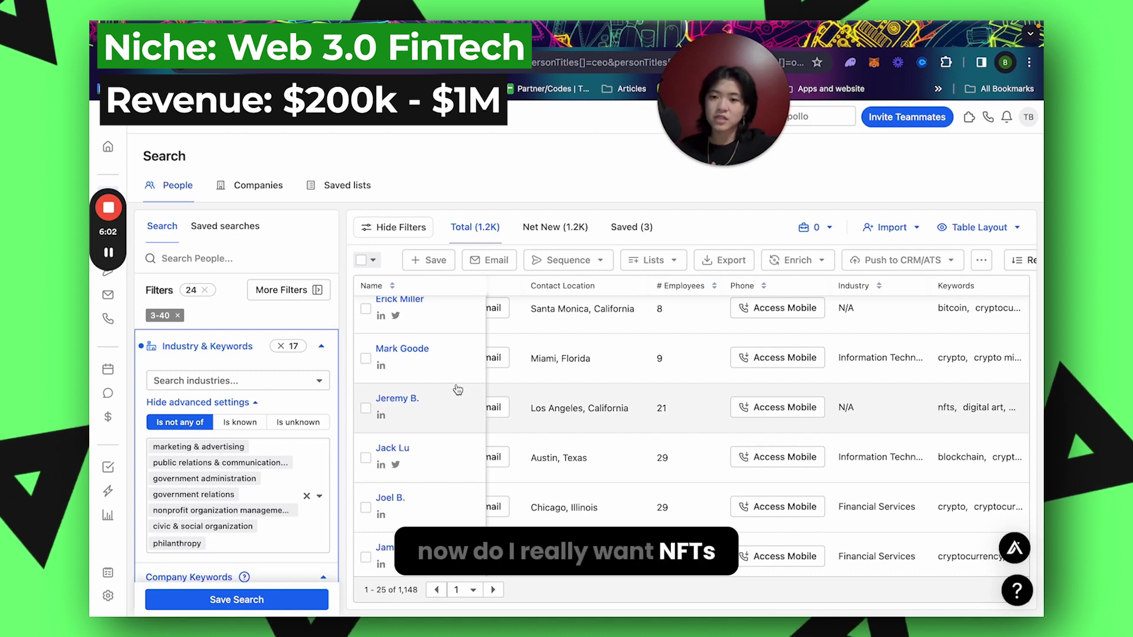
- Exclude companies with the keyword "nfts" and look over the updated results
scroll(265, 399, "down", 2)
scroll(254, 449, "down", 5)
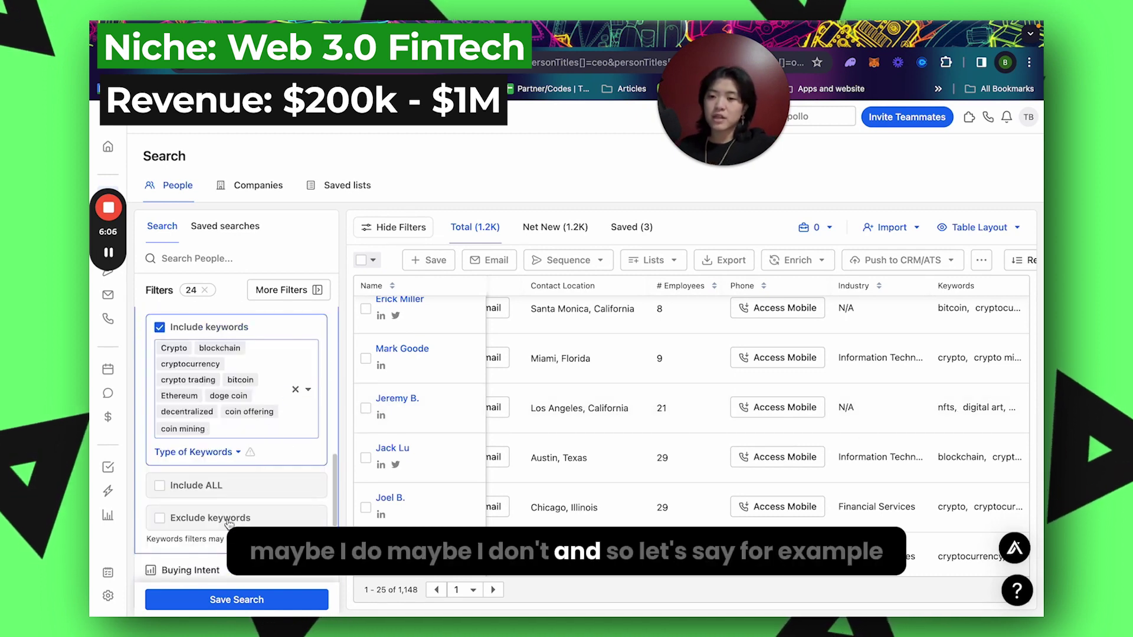
left_click(194, 540)
type("nfts")
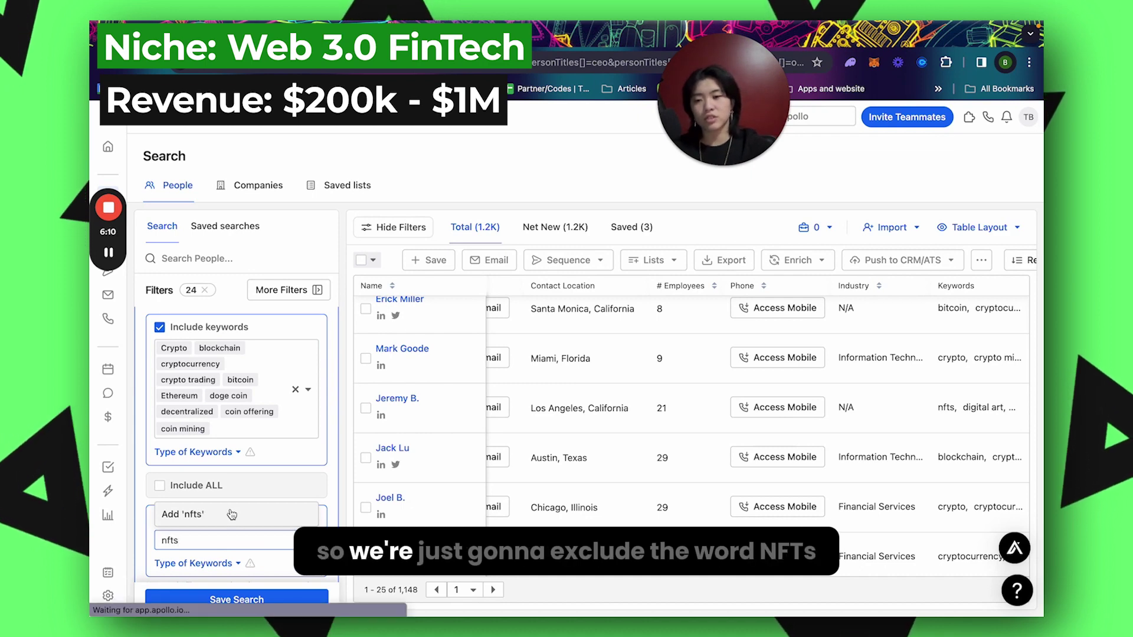
left_click(233, 513)
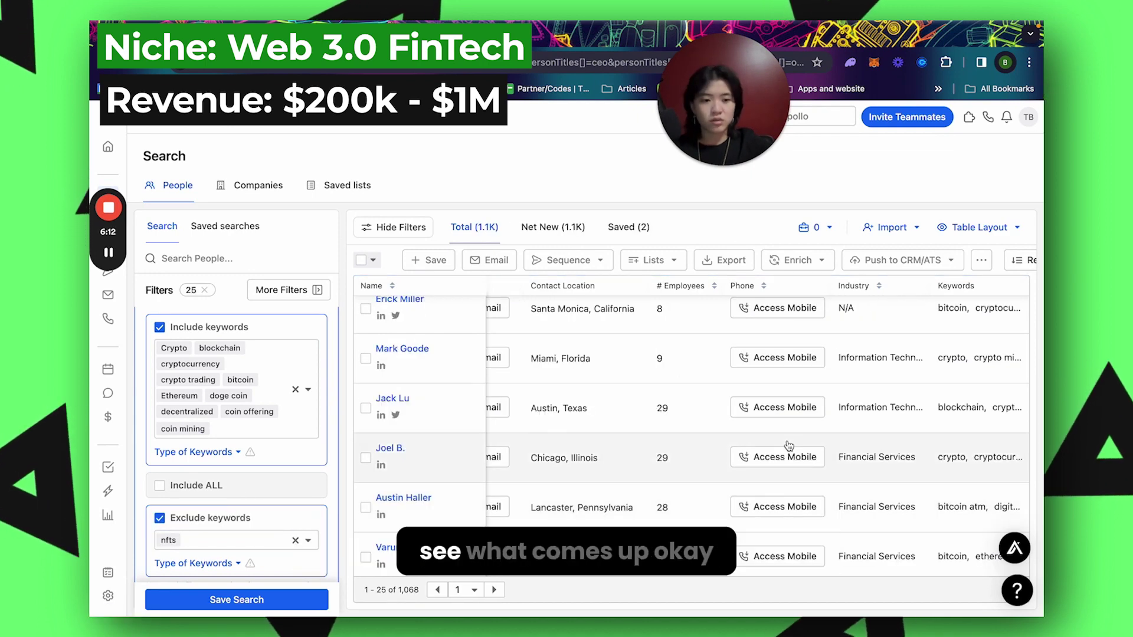
scroll(797, 449, "down", 3)
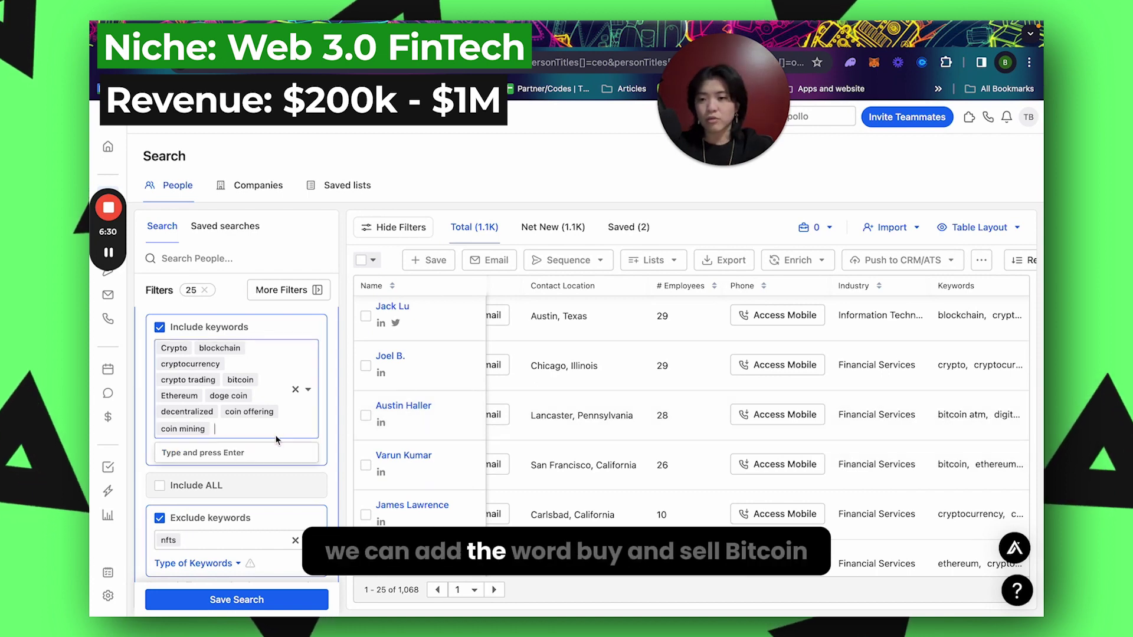
- Add "buy & sell bitcoin" and "cardano" to the included company keywords
type("bu")
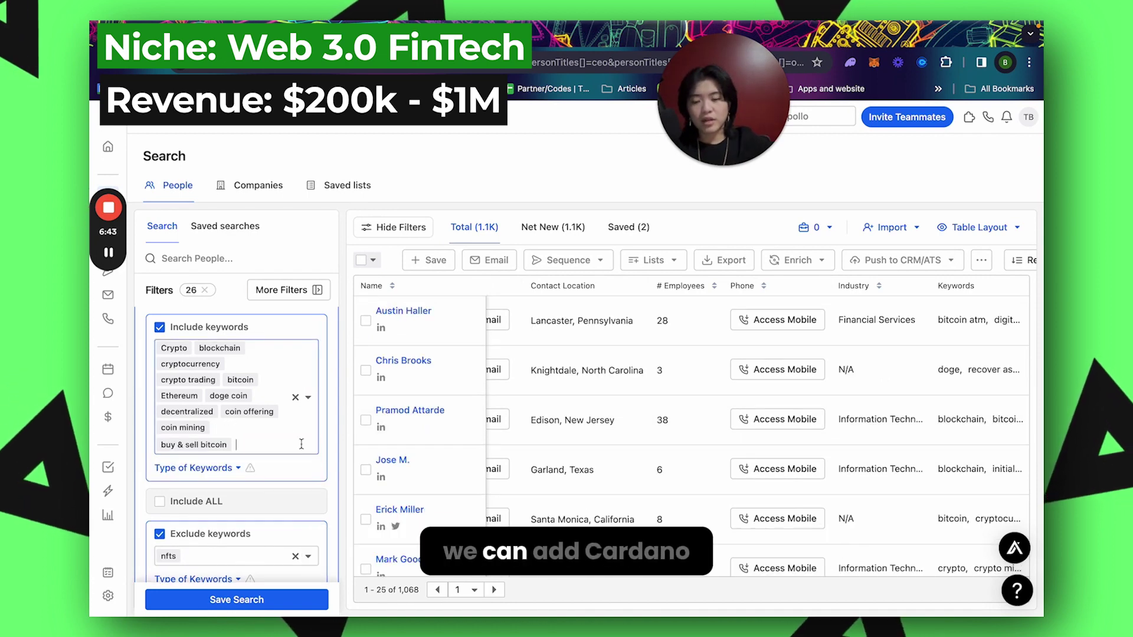
type("cardano")
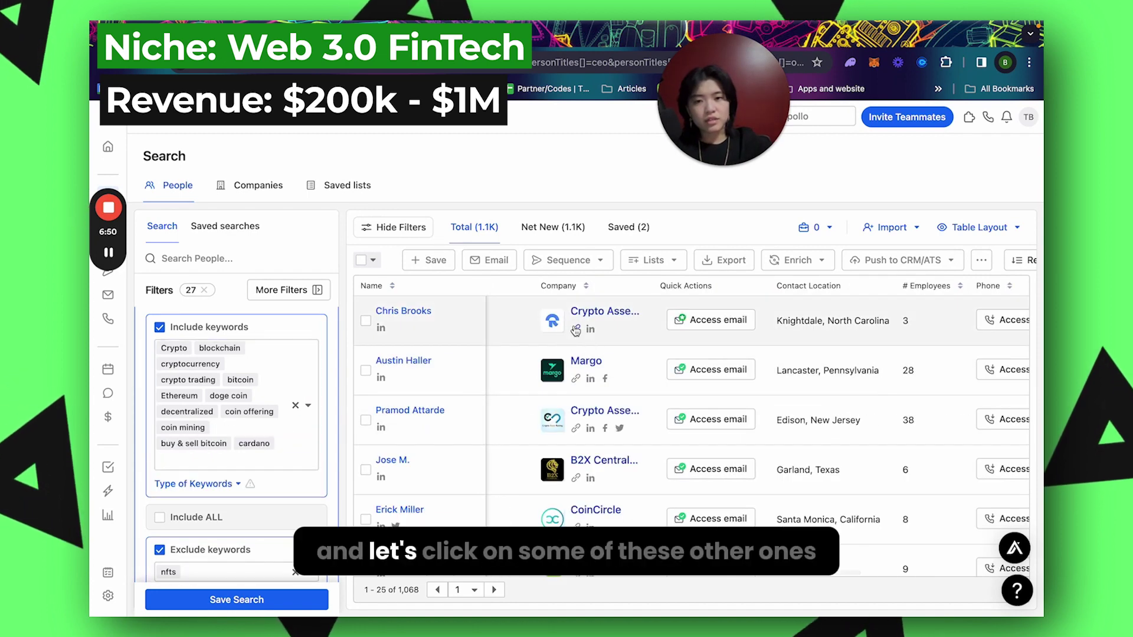
- Check the Crypto Asset Recovery website to see what the company does, and return to the search results
left_click(577, 331)
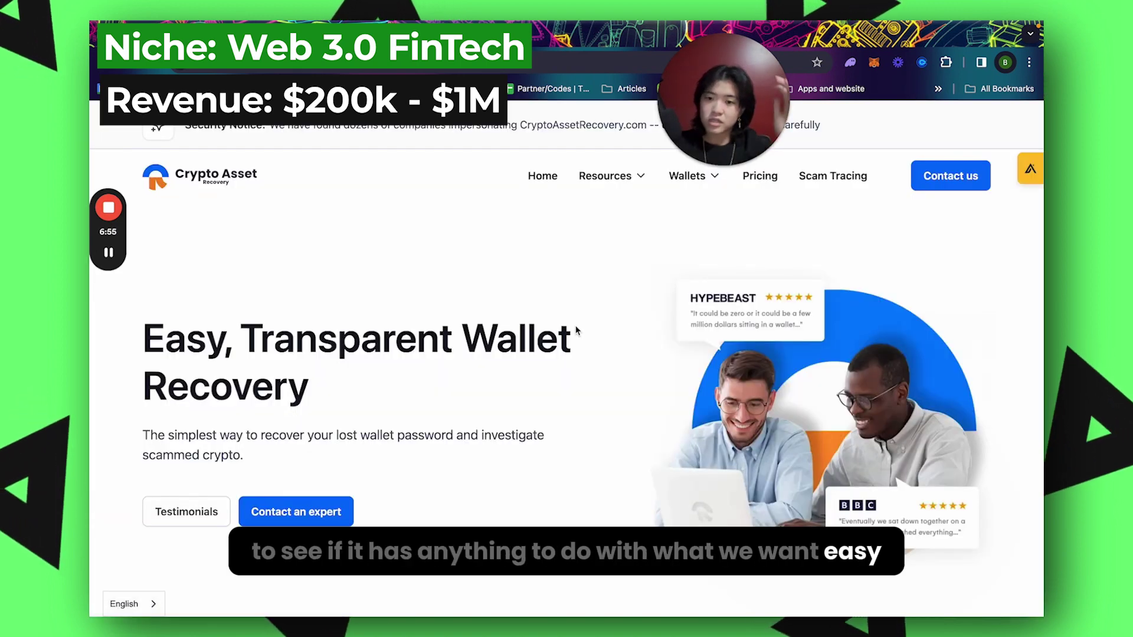
scroll(578, 331, "down", 3)
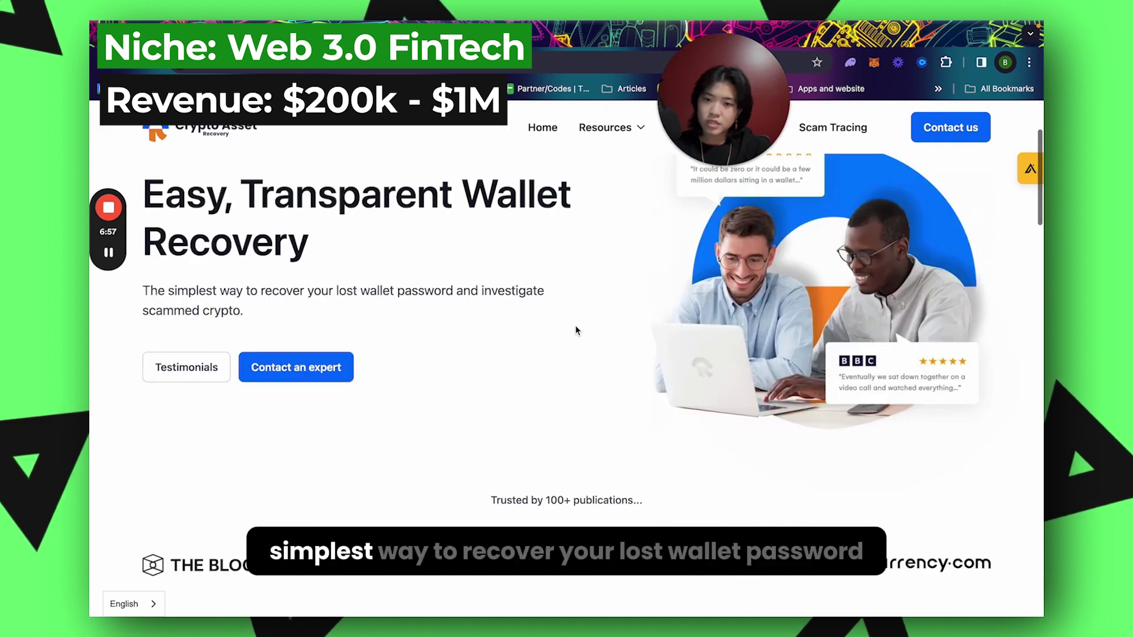
scroll(403, 310, "down", 1)
scroll(403, 310, "up", 4)
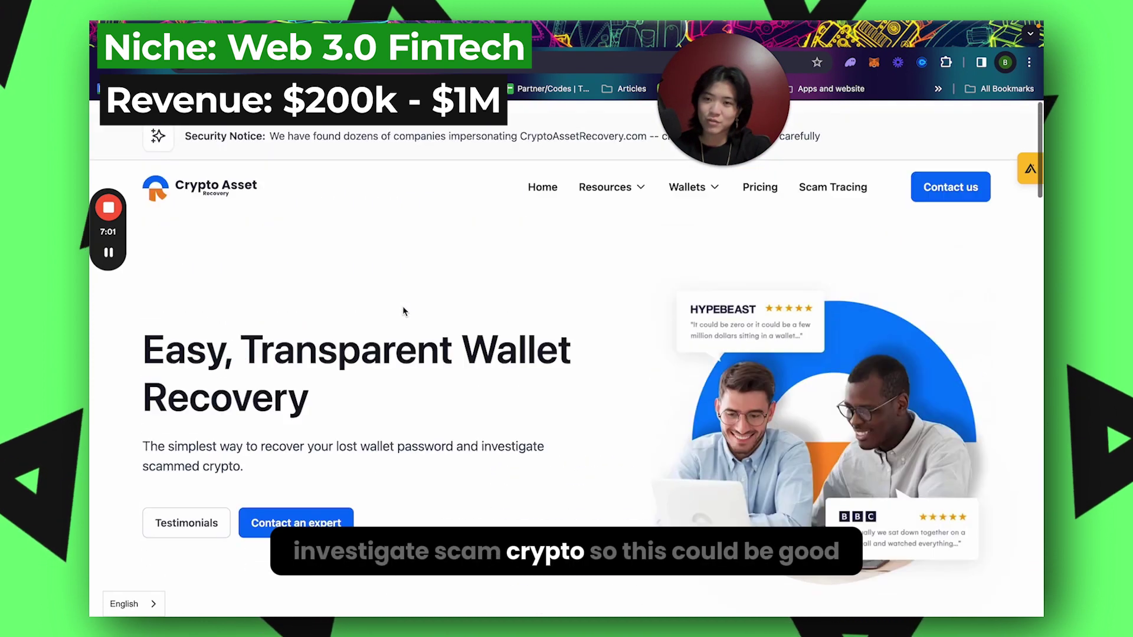
key("ctrl+Tab")
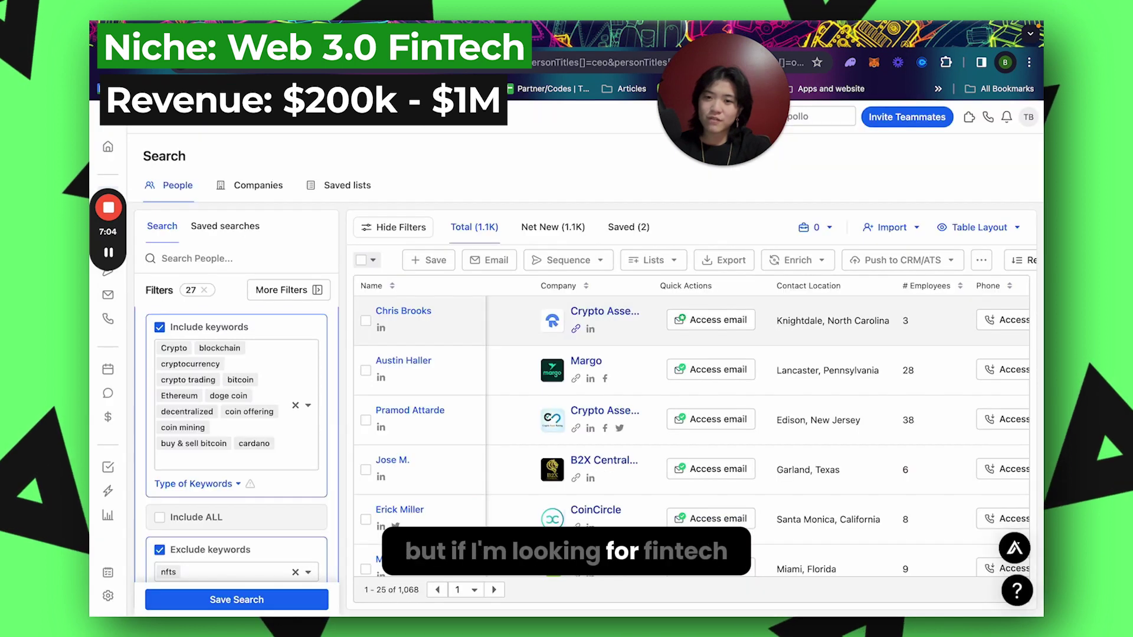
- Exclude companies with the keyword "lost cryptocurrency", using it in place of the first attempt "lost password"
scroll(238, 454, "down", 2)
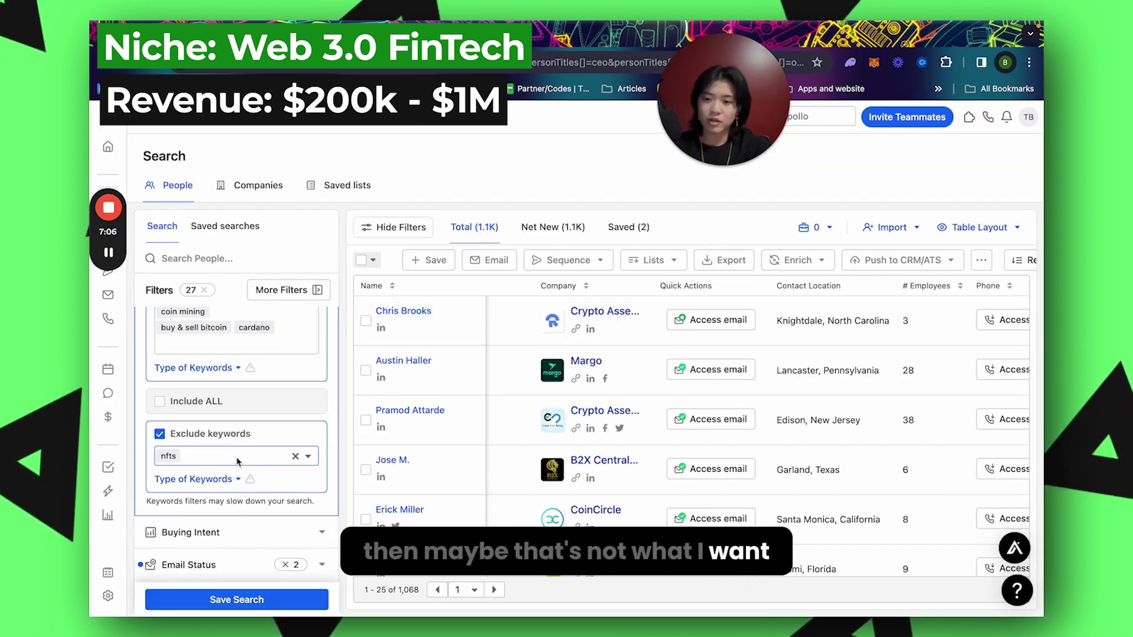
left_click(237, 458)
type("lost pa")
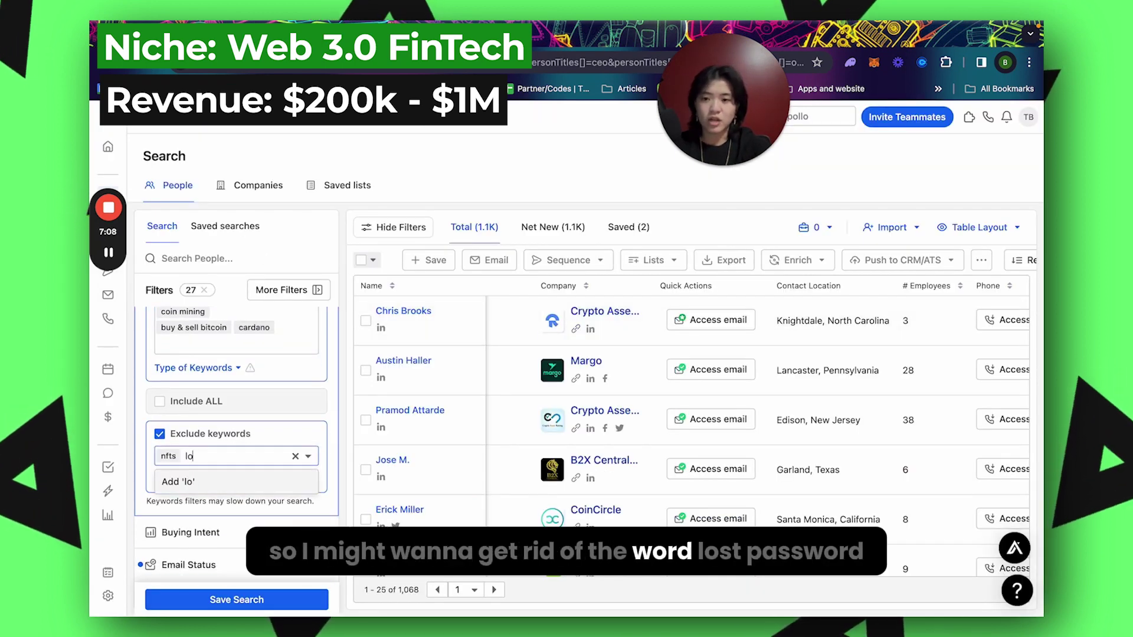
type("ssword")
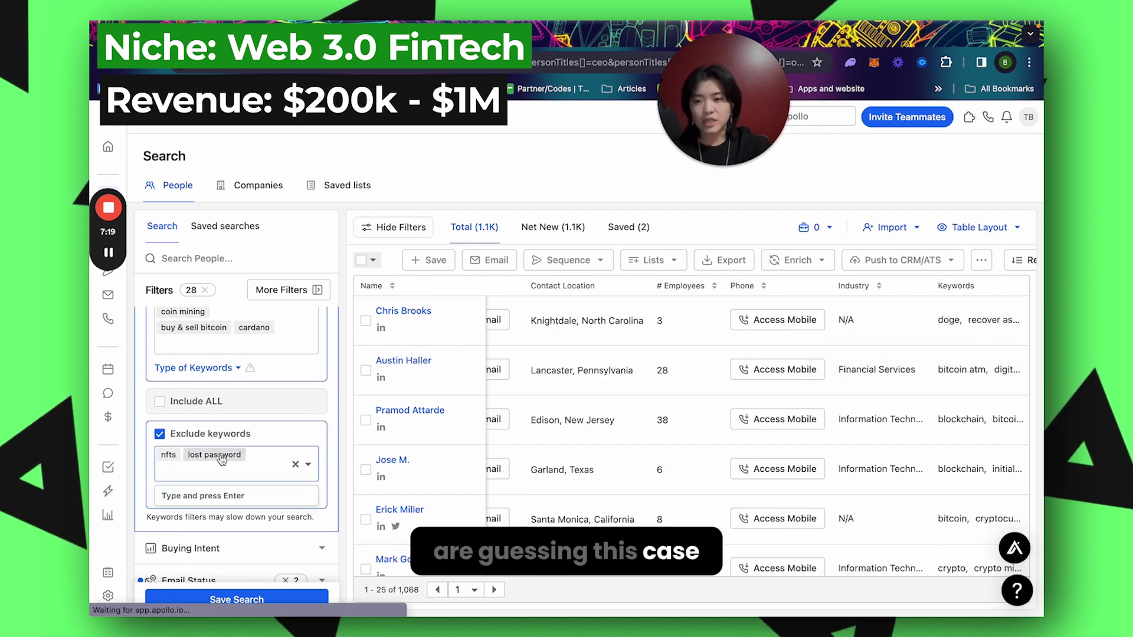
key("Return")
left_click(228, 447)
type("lost cry")
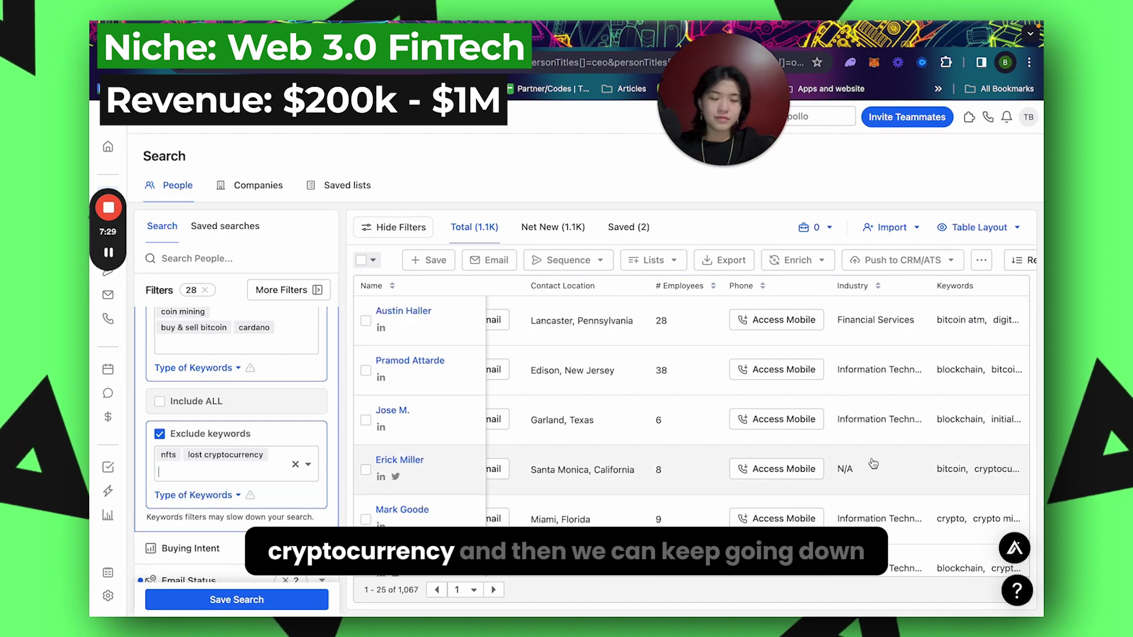
- Look through the remaining leads for unwanted companies, check the LunarCrush website, and return to the results
scroll(873, 463, "down", 10)
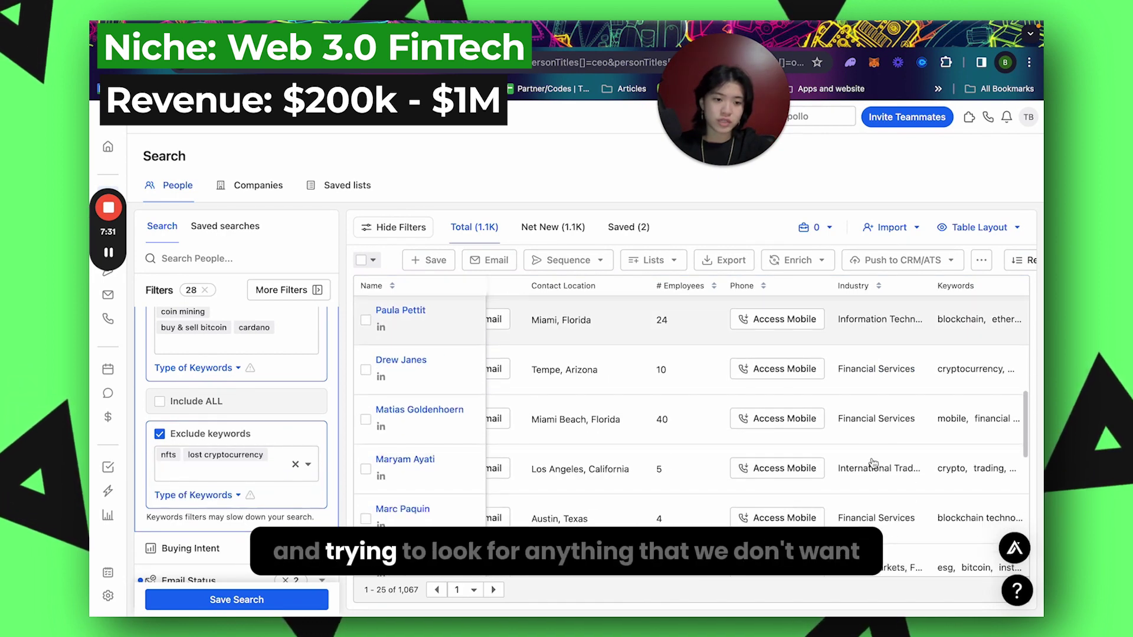
scroll(873, 463, "down", 3)
scroll(767, 490, "left", 4)
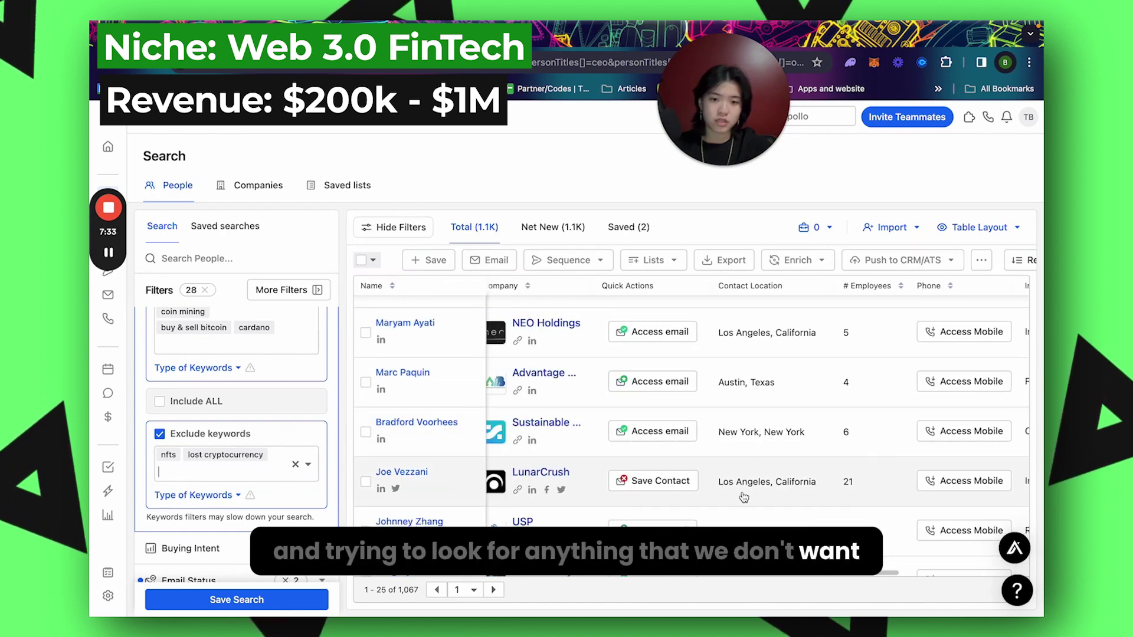
scroll(743, 498, "down", 2)
left_click(517, 396)
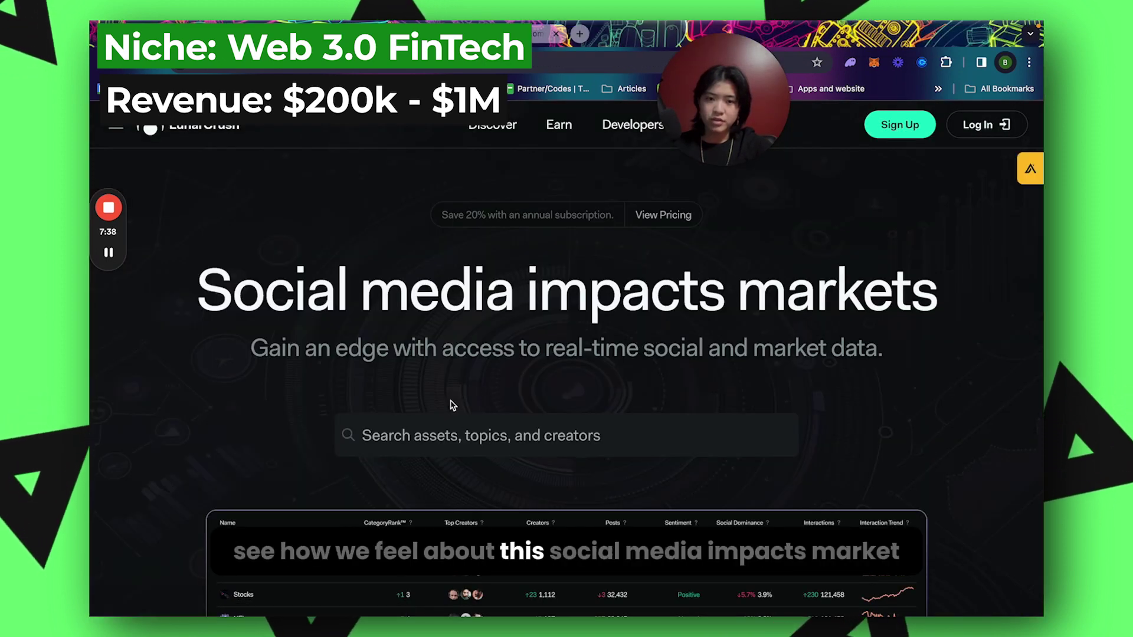
scroll(461, 419, "down", 1)
scroll(423, 380, "up", 1)
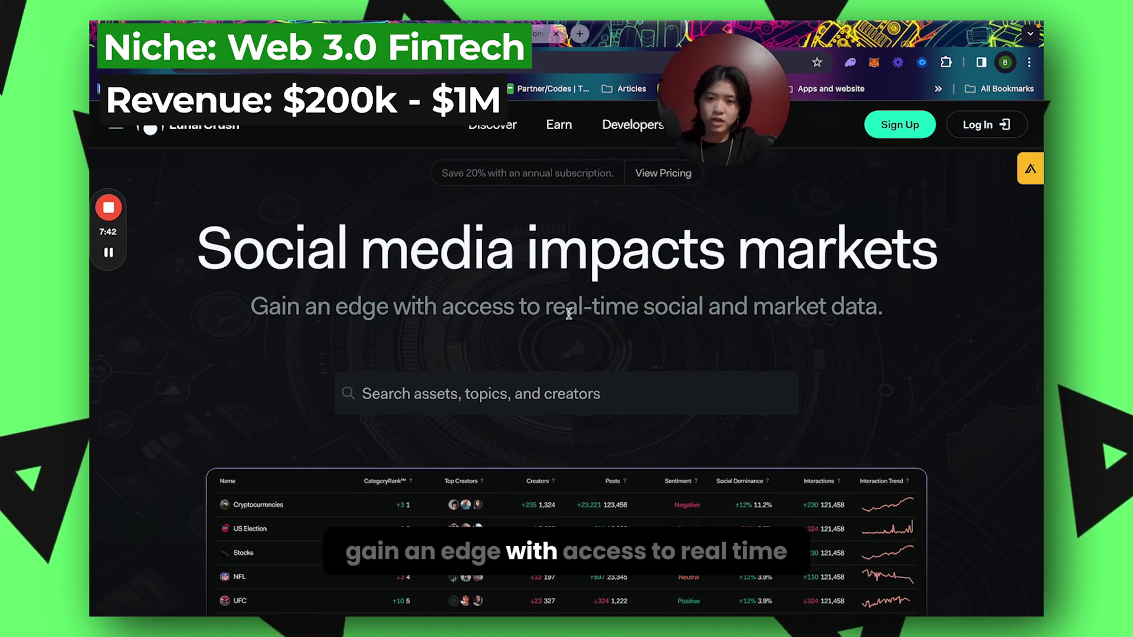
scroll(632, 329, "down", 2)
scroll(631, 328, "up", 2)
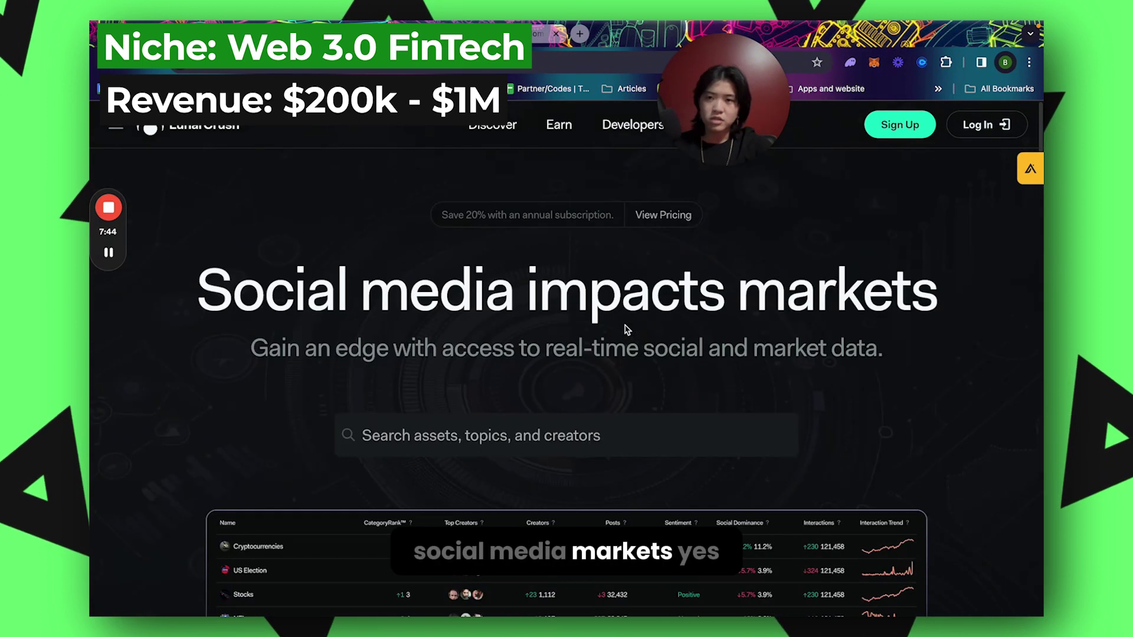
key("ctrl+Tab")
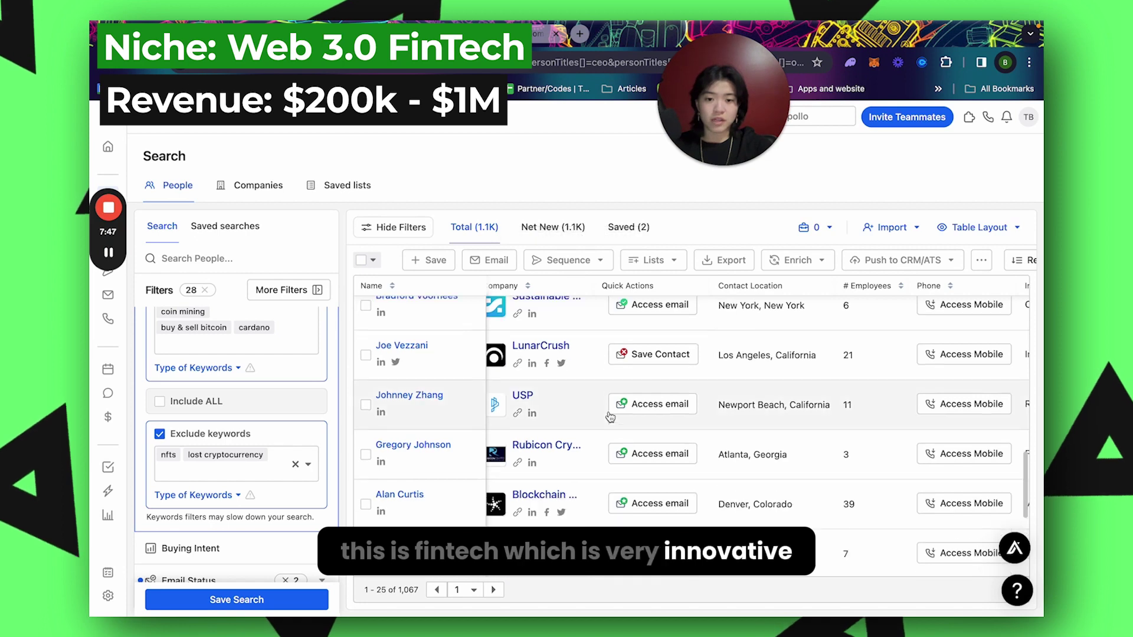
- Check the Liquid Mercury website to judge whether the company fits the crypto FinTech niche
scroll(595, 414, "down", 1)
left_click(517, 411)
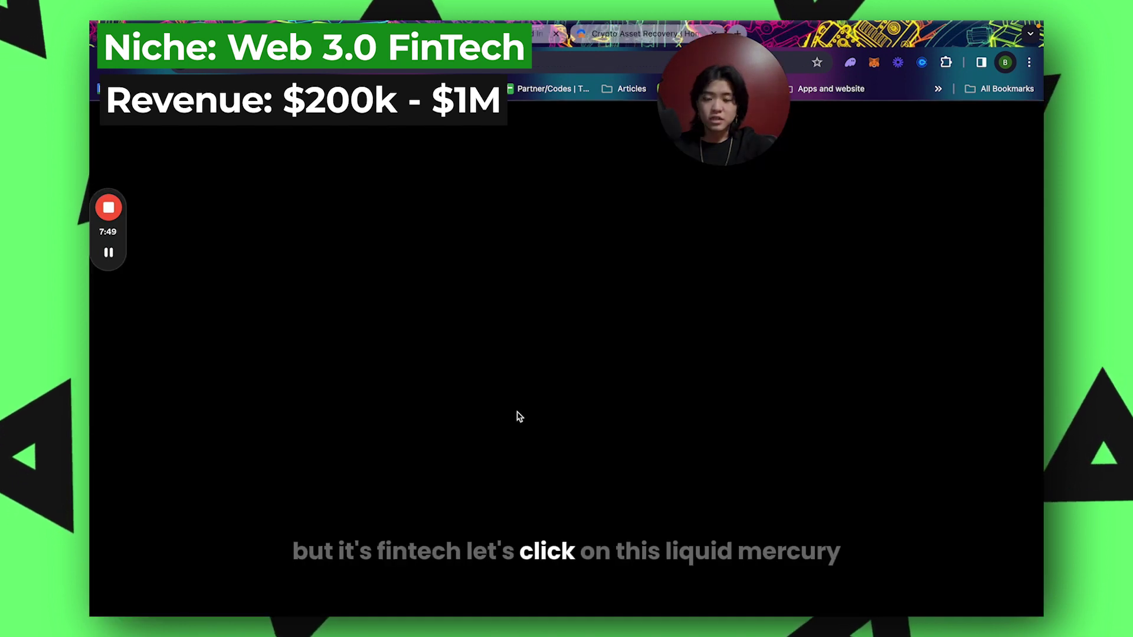
scroll(472, 317, "down", 8)
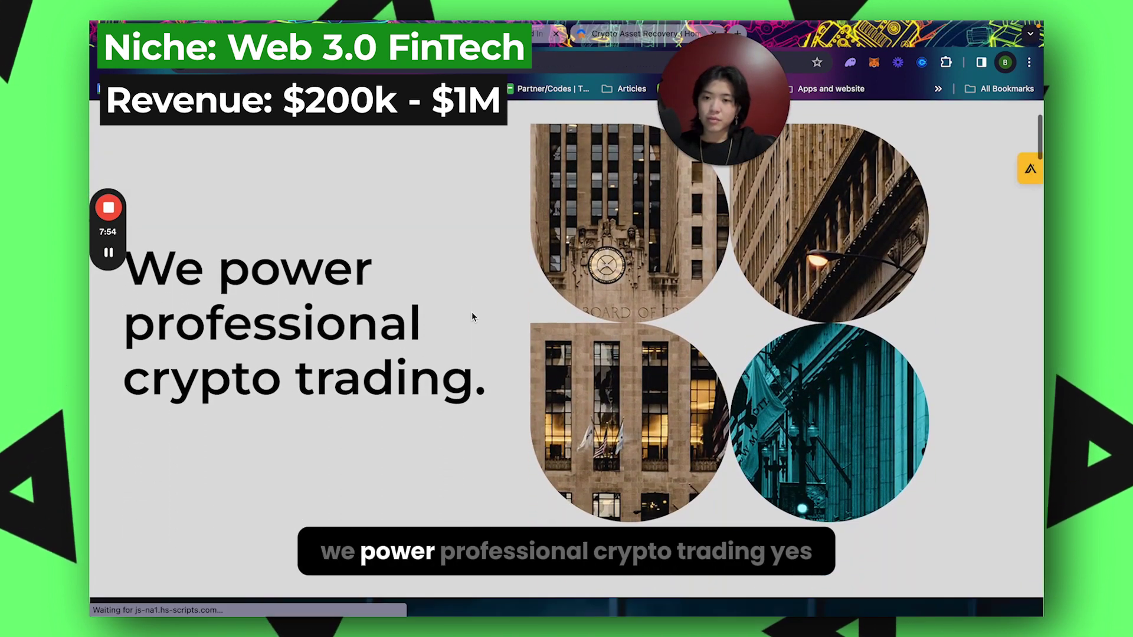
scroll(472, 317, "up", 4)
scroll(472, 316, "up", 5)
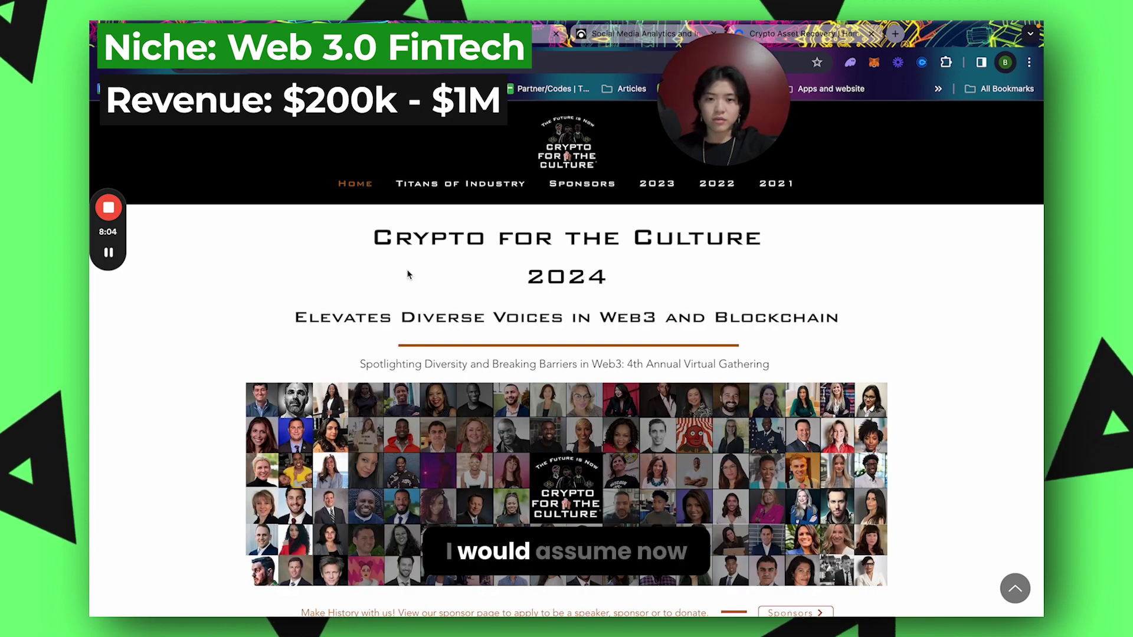
- Read through the Crypto for the Culture website, close it, and examine the keywords of Crypto Tutors and neighbouring leads
scroll(407, 274, "down", 10)
scroll(407, 274, "up", 10)
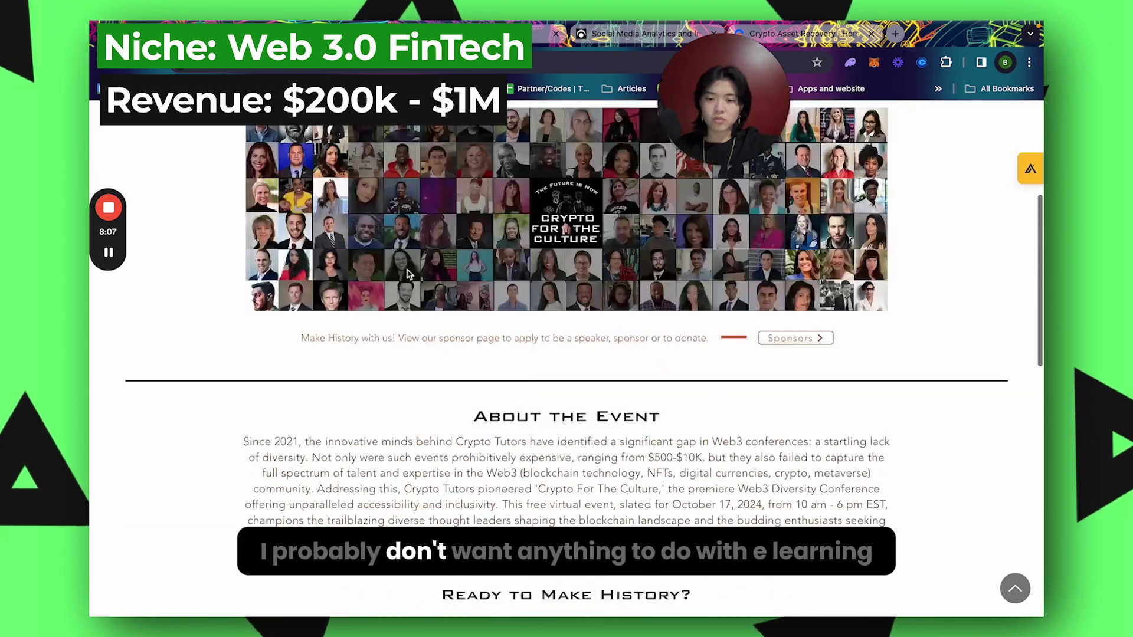
key("ctrl+w")
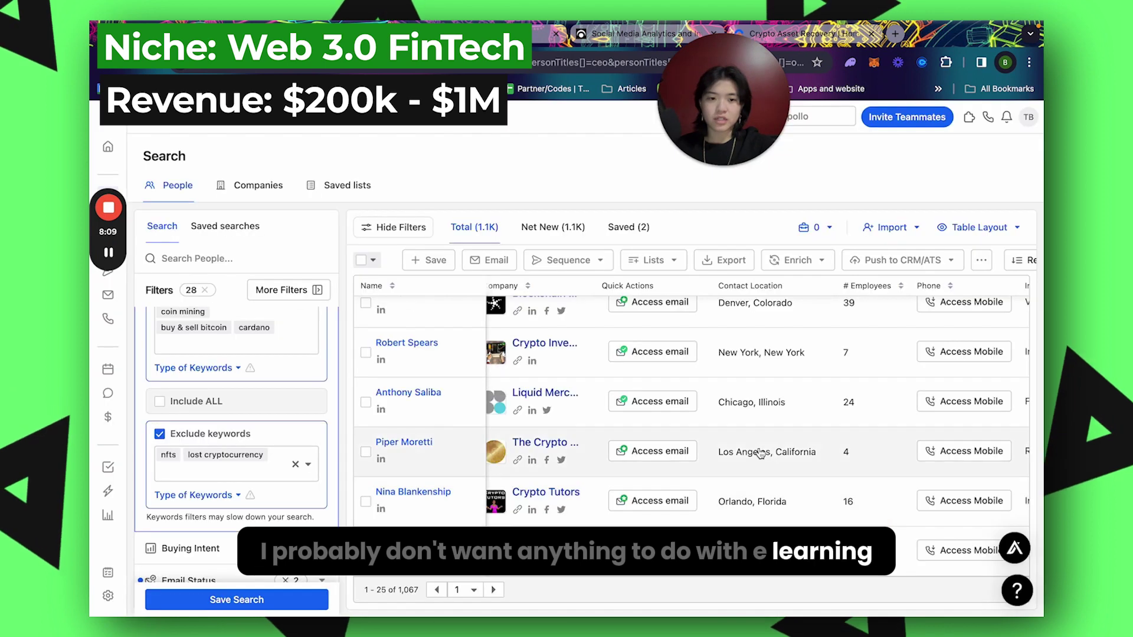
scroll(943, 556, "right", 5)
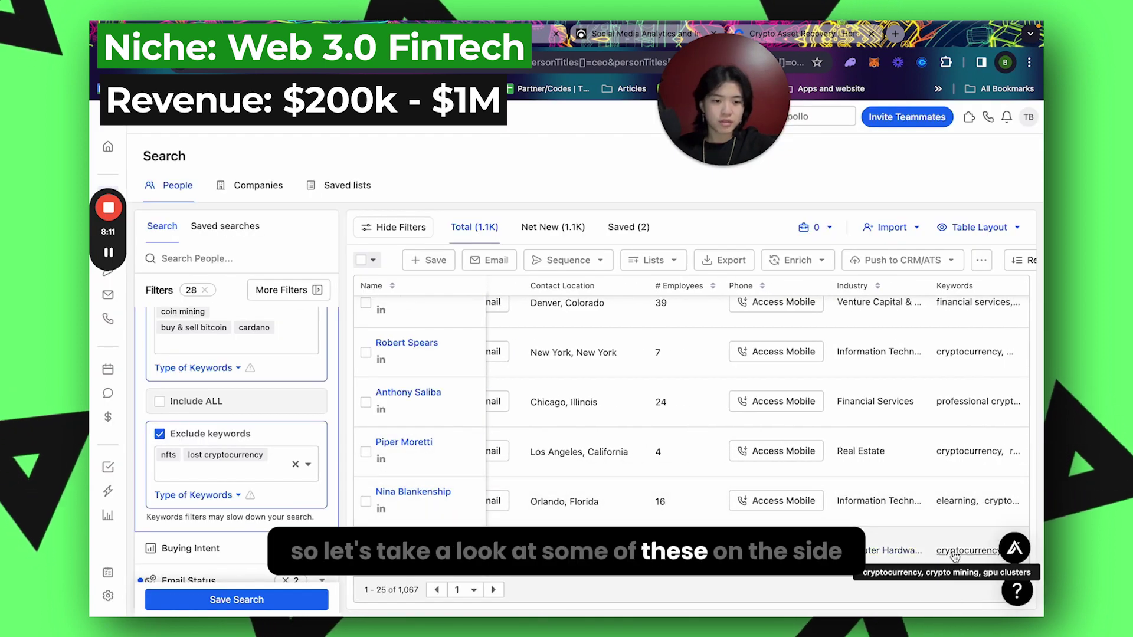
scroll(954, 556, "left", 1)
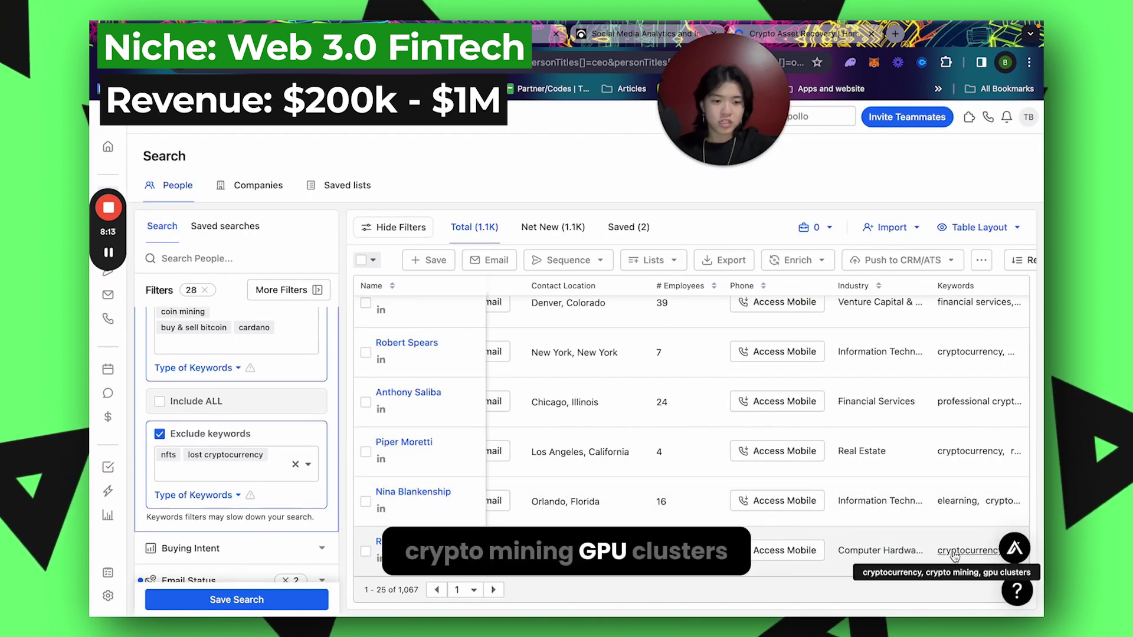
scroll(855, 548, "left", 5)
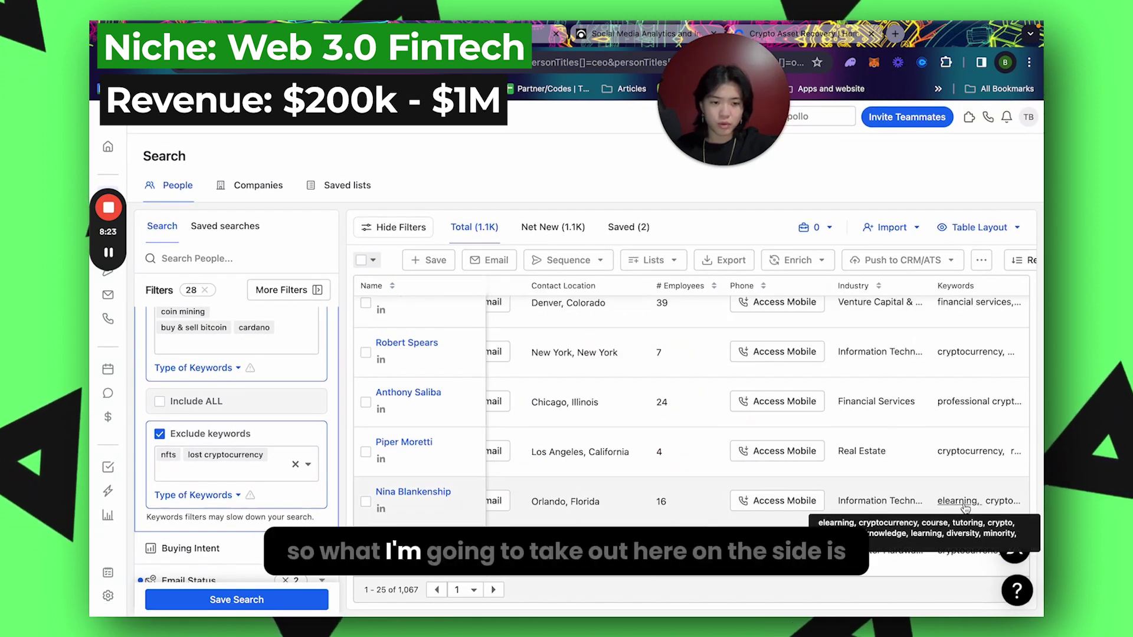
- Add "elearning", "coaching", "mentorship" and "knowledge" to the excluded company keywords
scroll(230, 392, "down", 2)
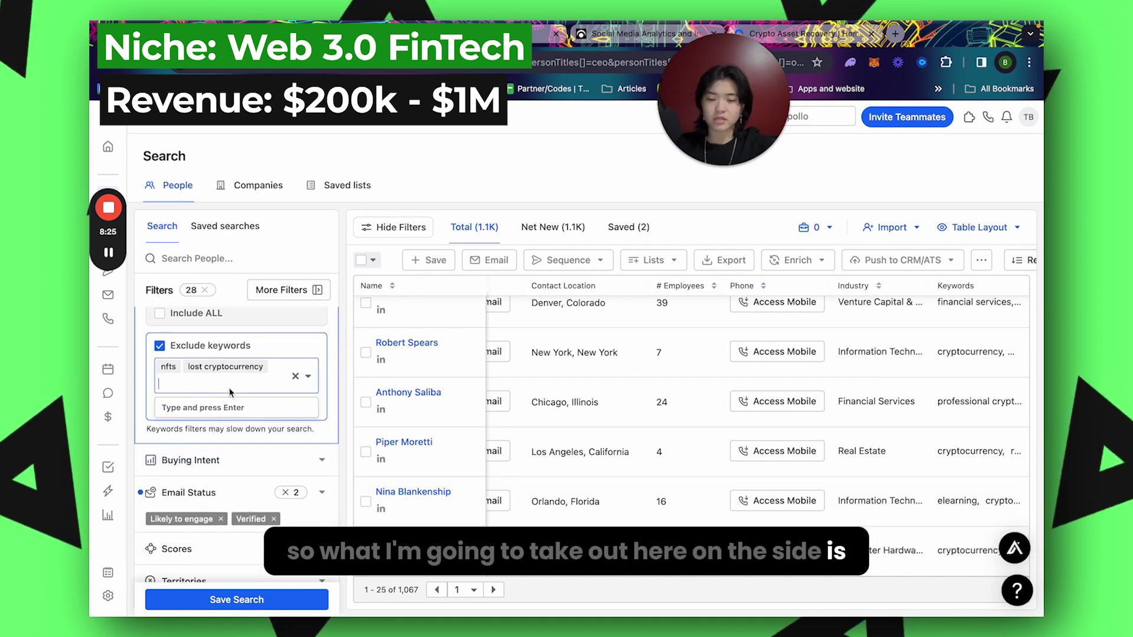
type("elear")
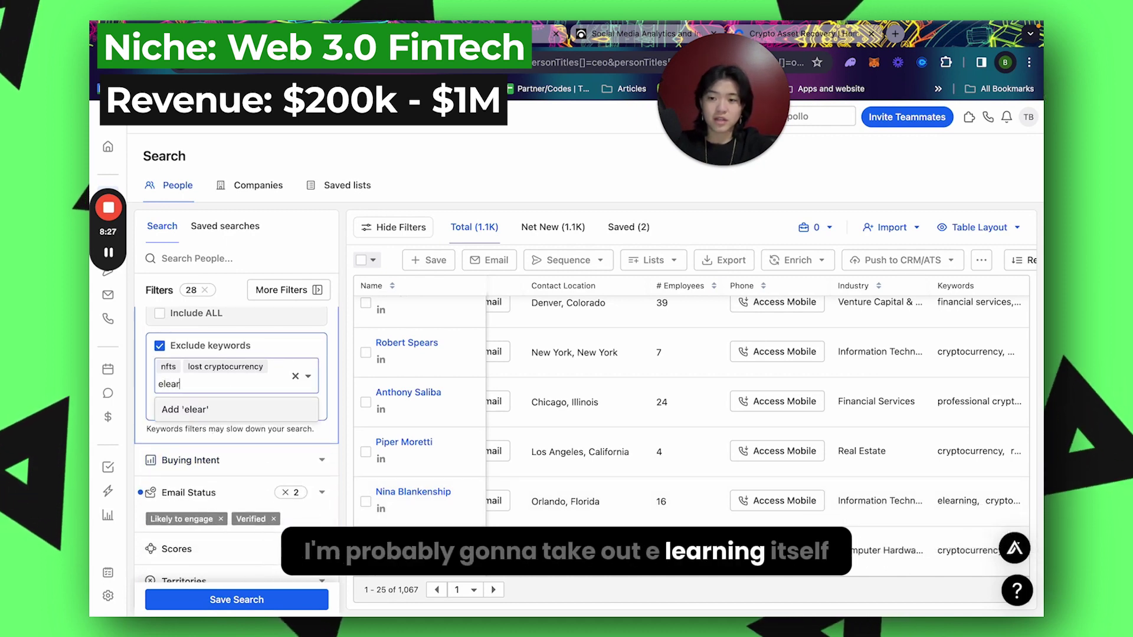
type("ning")
key("Return")
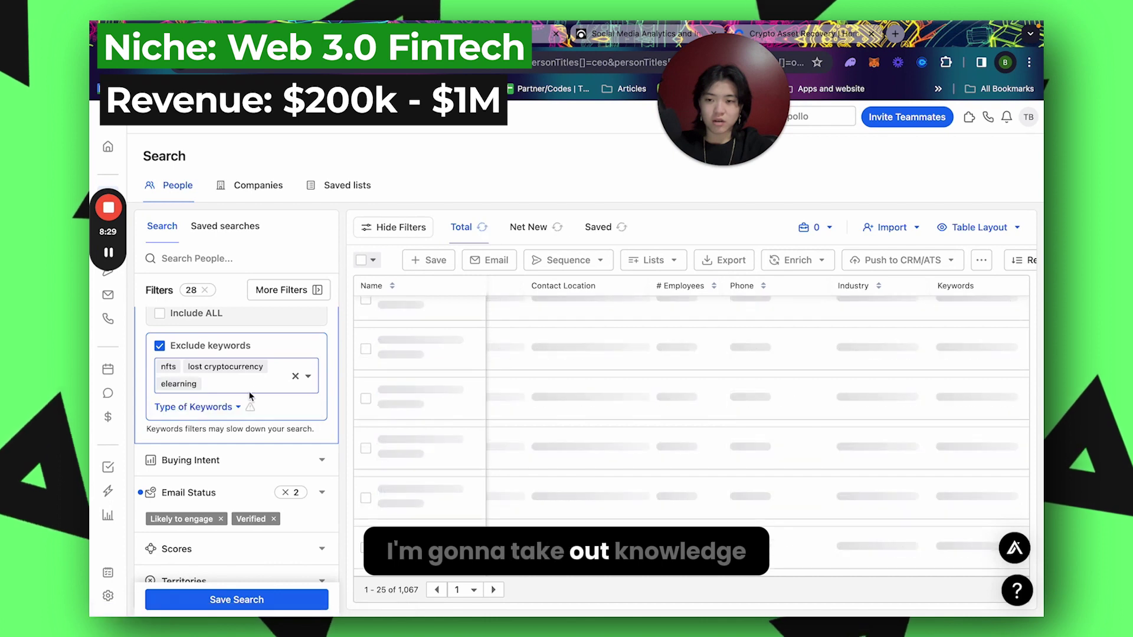
type("know")
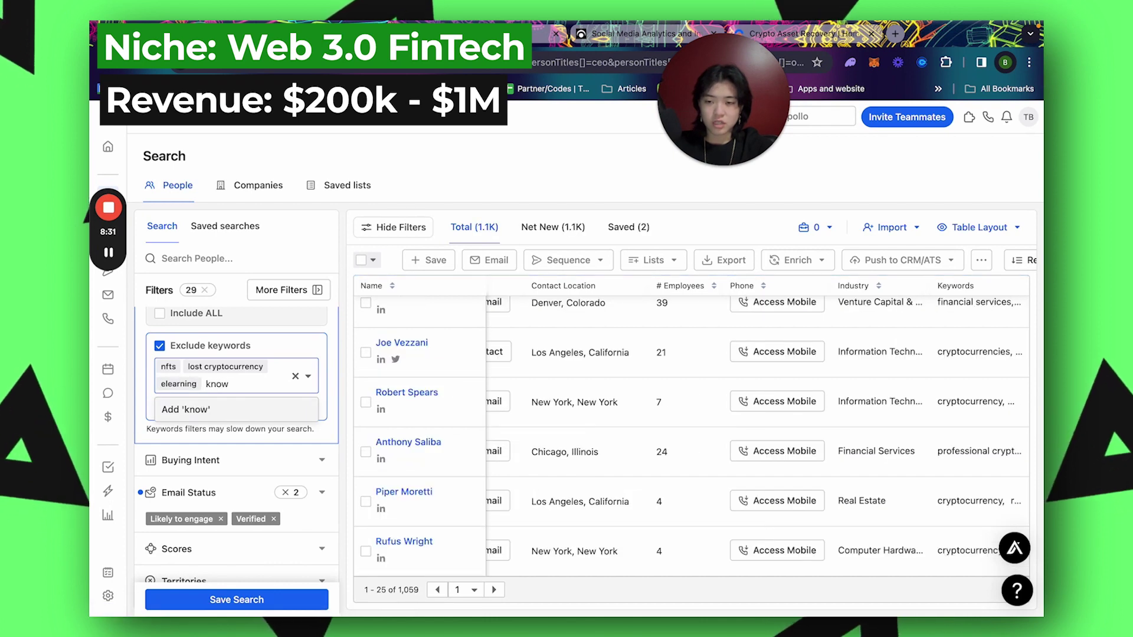
key("BackSpace")
key("BackSpace")
key("BackSpace")
key("BackSpace")
type("coaching")
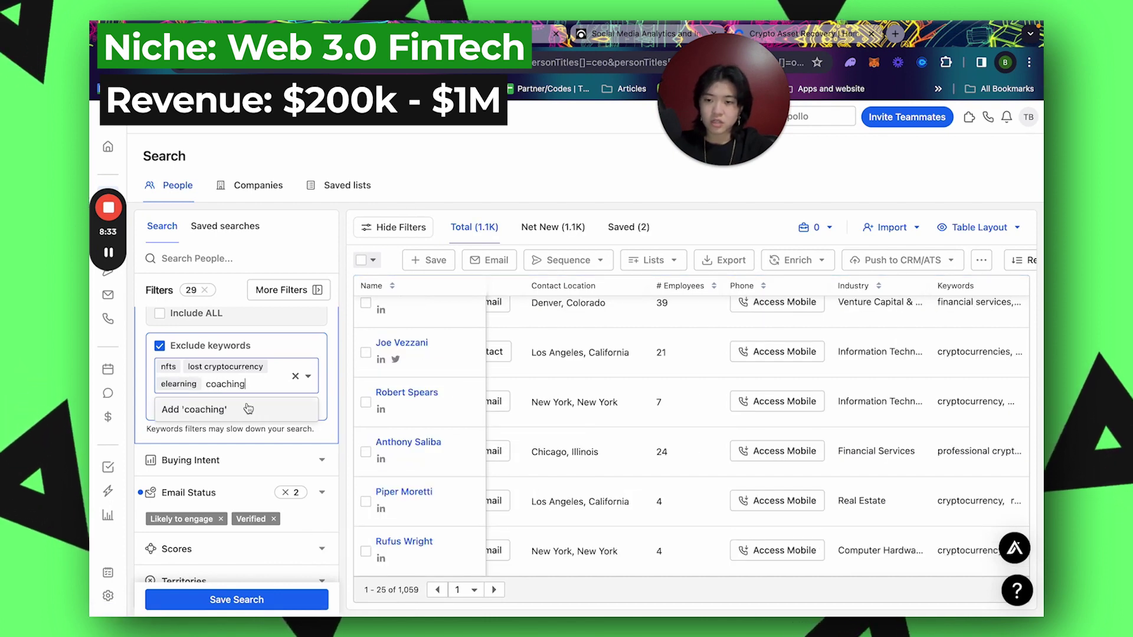
key("Return")
type("mentorship")
key("Return")
type("knowledge")
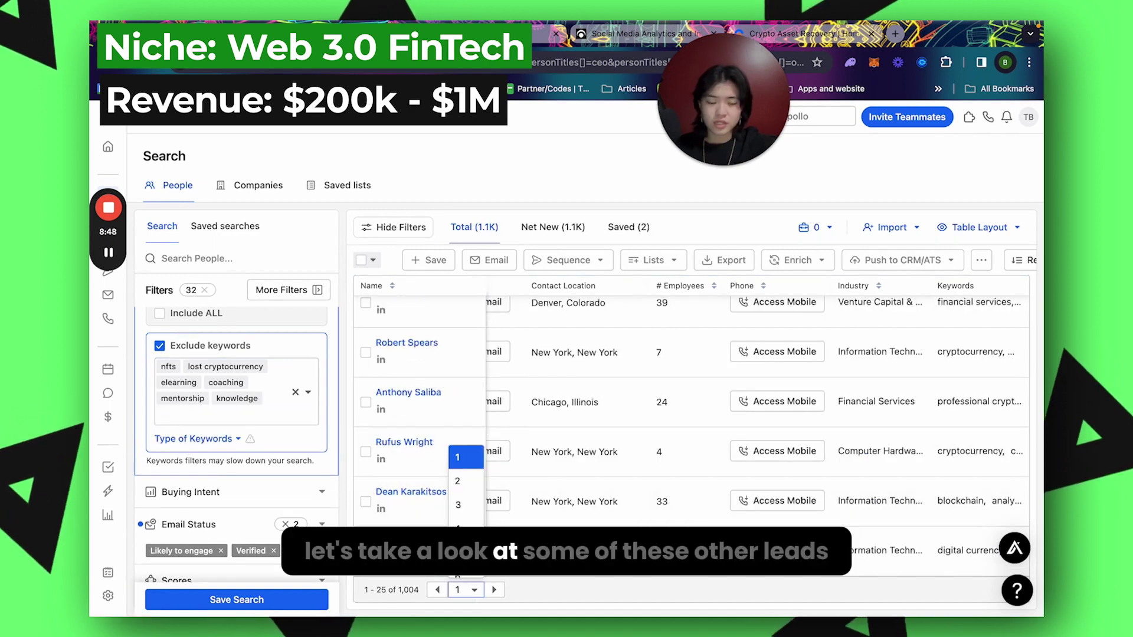
- Go to page 5 of the results and add "polygon" to the included company keywords
left_click(457, 552)
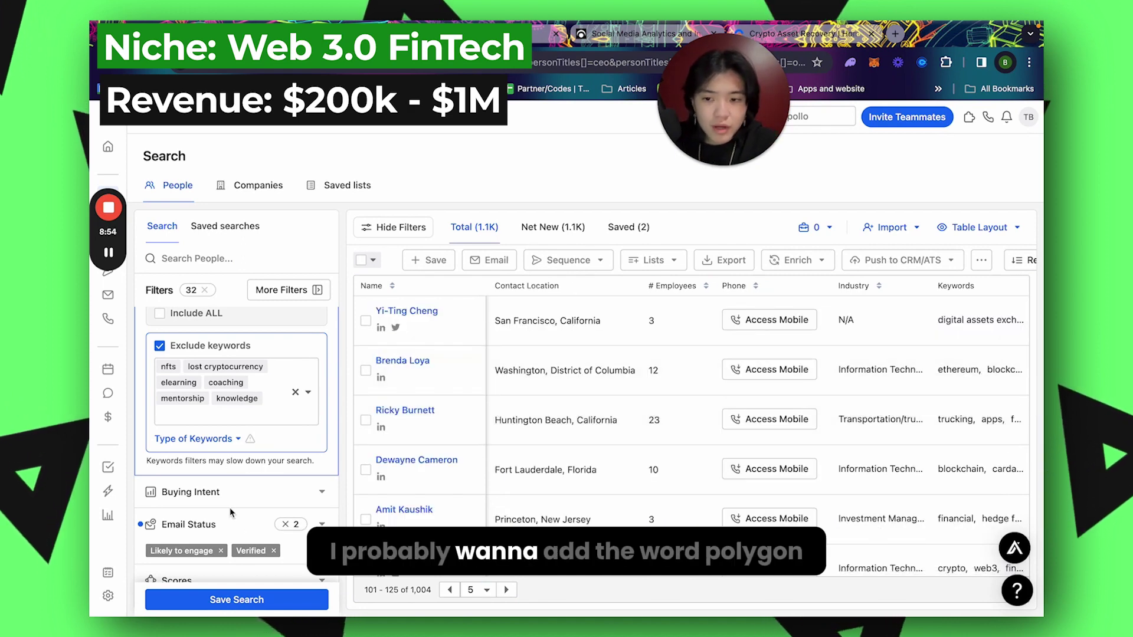
scroll(245, 418, "up", 3)
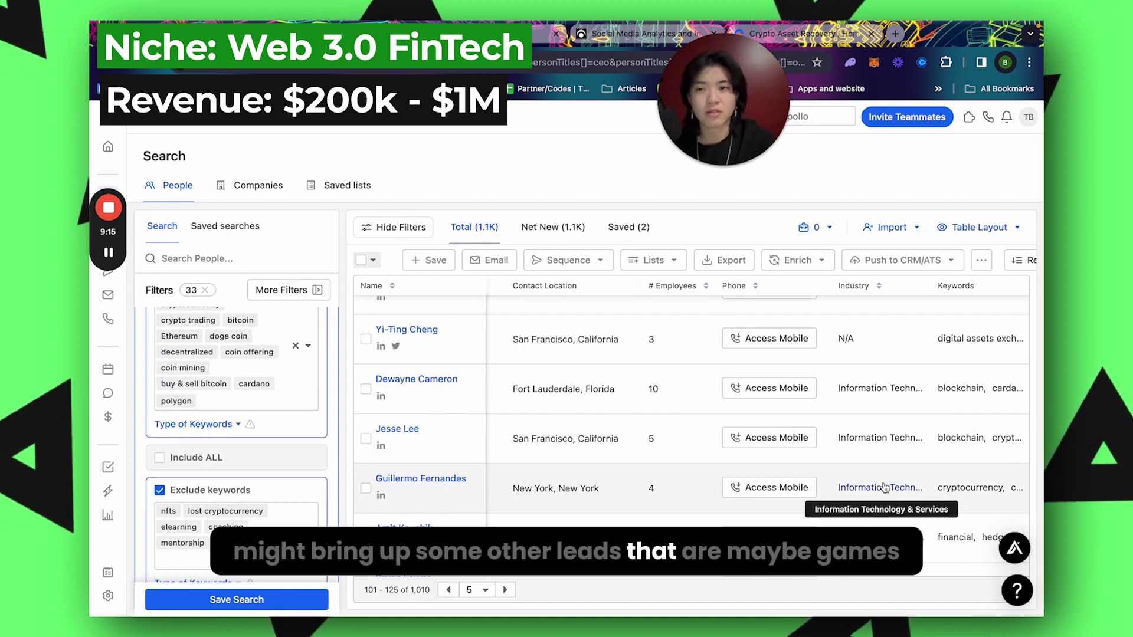
- Review the industries and keywords of the leads on page 5 and check the website of Fold
scroll(885, 449, "down", 3)
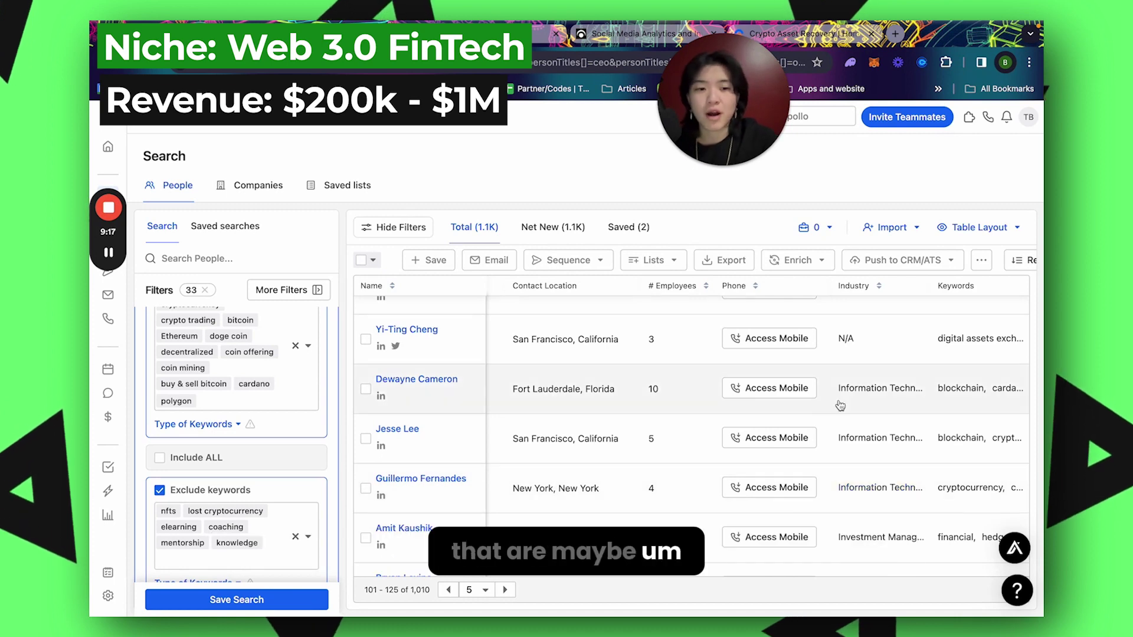
scroll(892, 423, "down", 3)
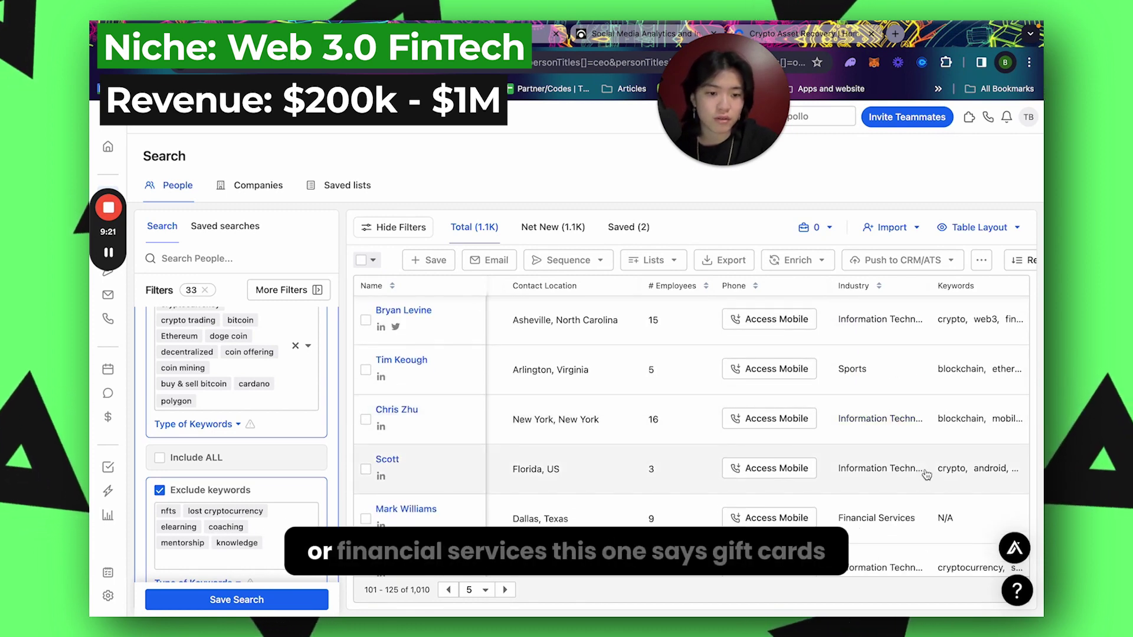
scroll(956, 498, "down", 2)
scroll(885, 484, "left", 5)
scroll(649, 507, "left", 5)
left_click(570, 511)
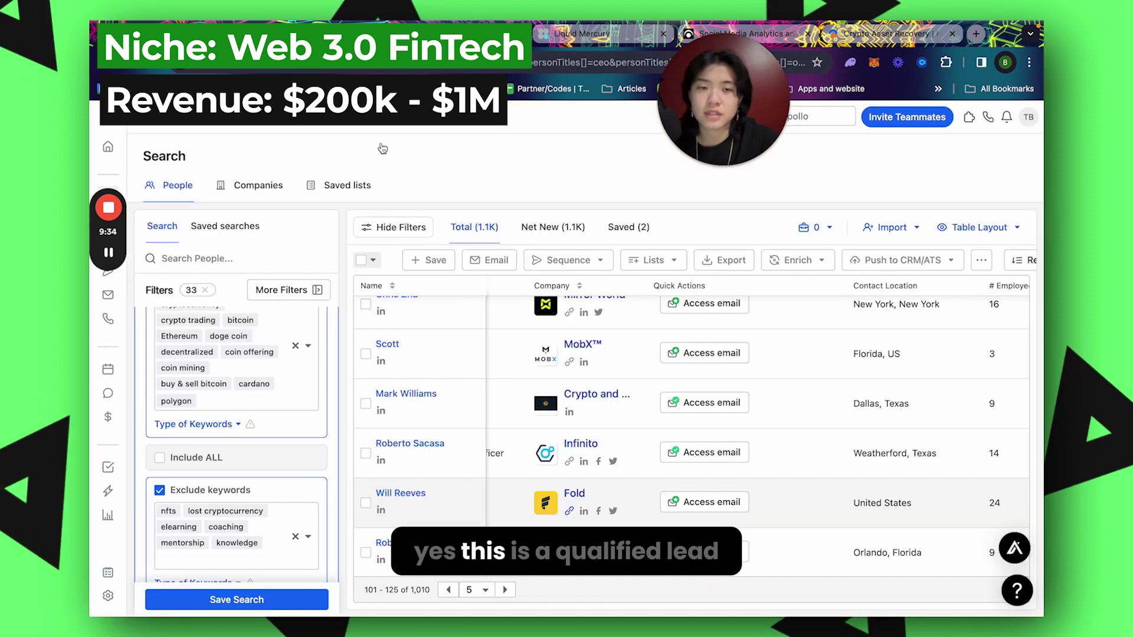
- Check the Raindrop website, read the keywords of the blockchain and web design lead further down page 5, and view its website
scroll(752, 502, "down", 10)
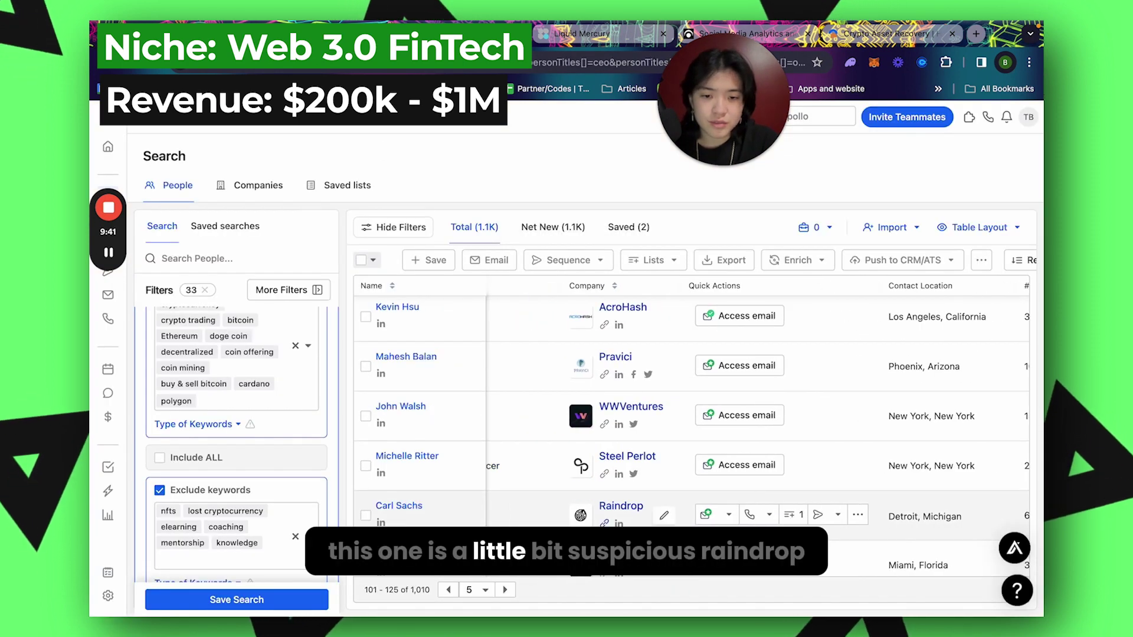
left_click(604, 523)
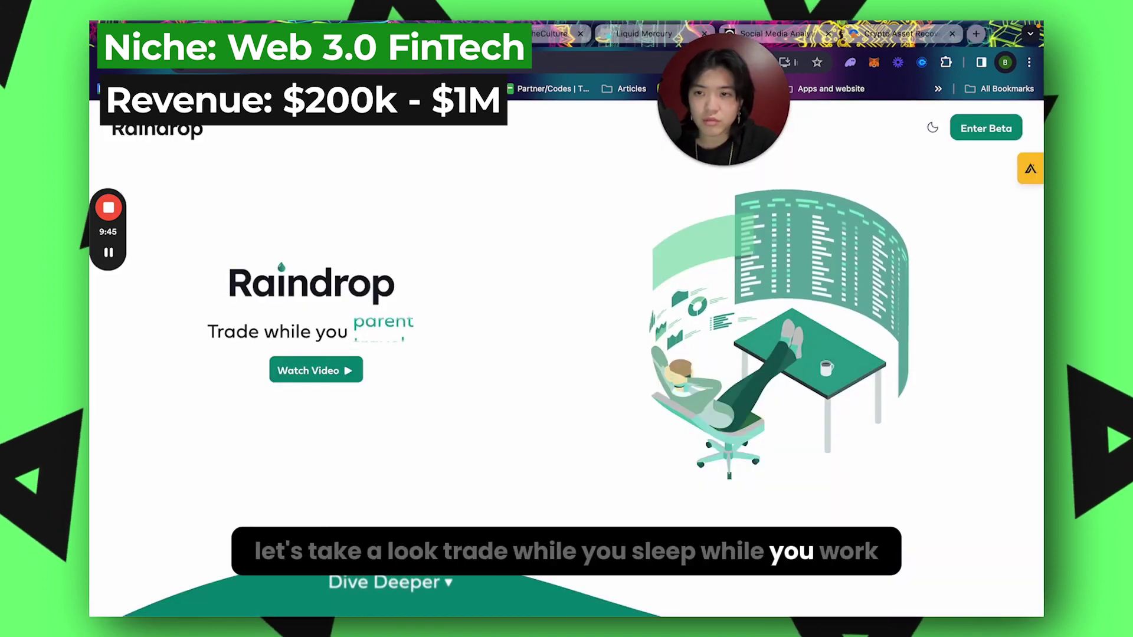
key("ctrl+w")
scroll(683, 445, "down", 2)
scroll(683, 445, "right", 6)
mouse_move(955, 556)
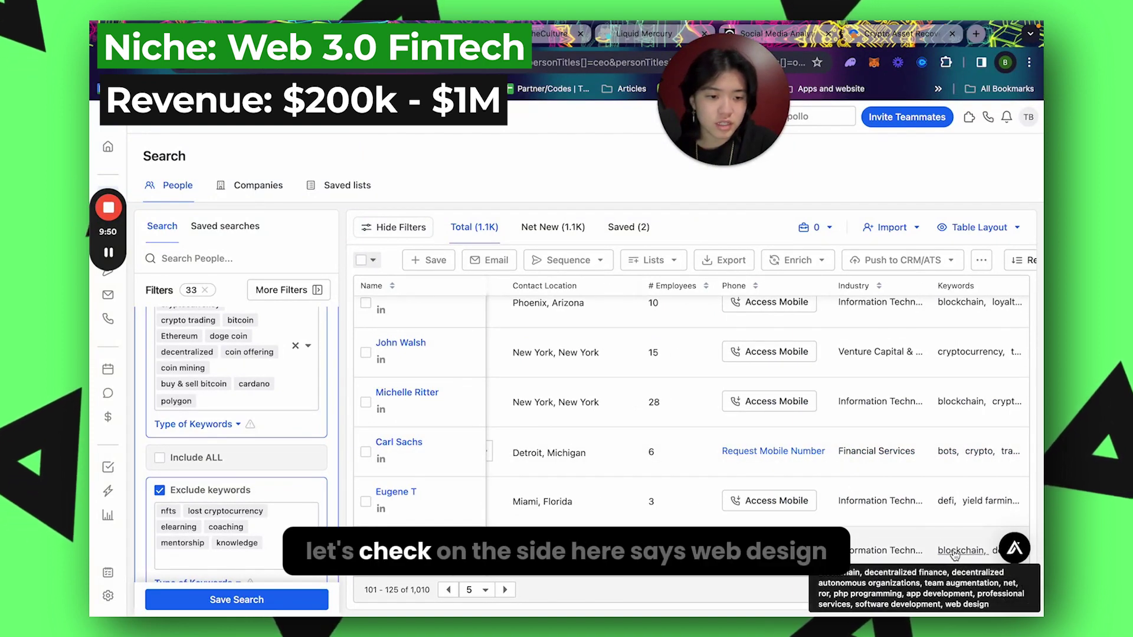
scroll(683, 452, "left", 6)
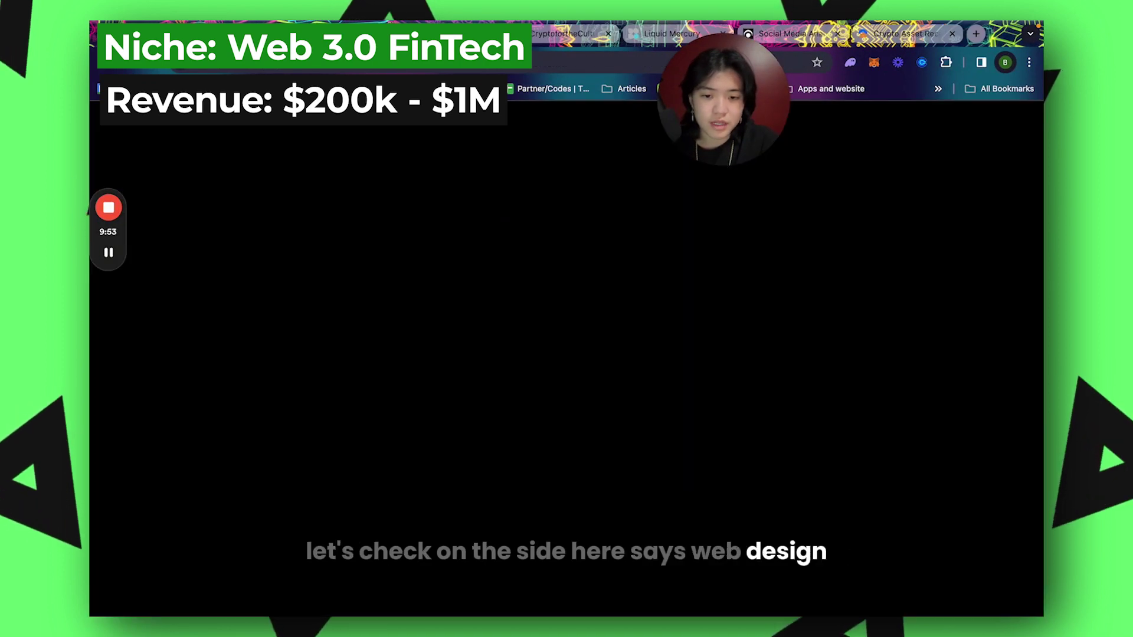
key("super+w")
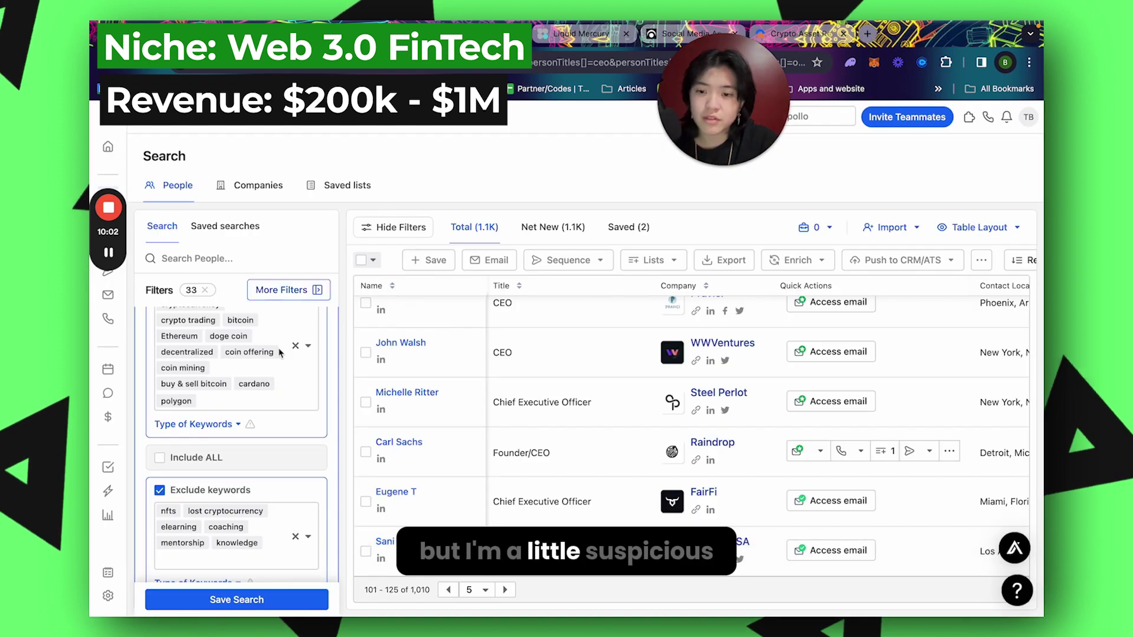
- Add "design" to the excluded company keywords
scroll(247, 461, "down", 3)
scroll(248, 486, "up", 3)
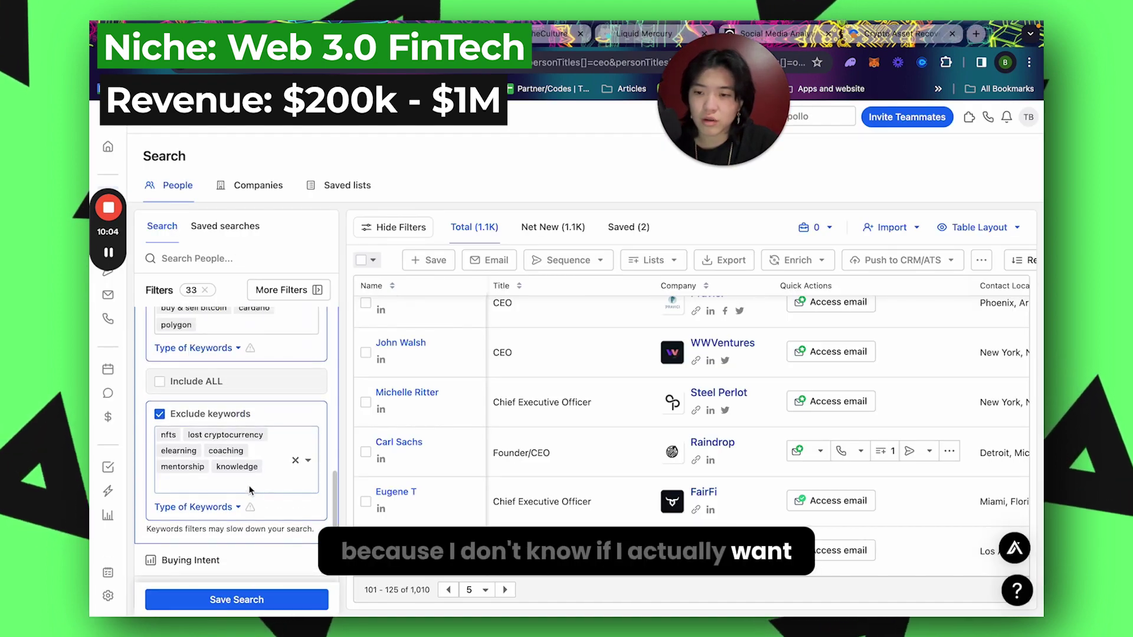
left_click(247, 485)
type("design")
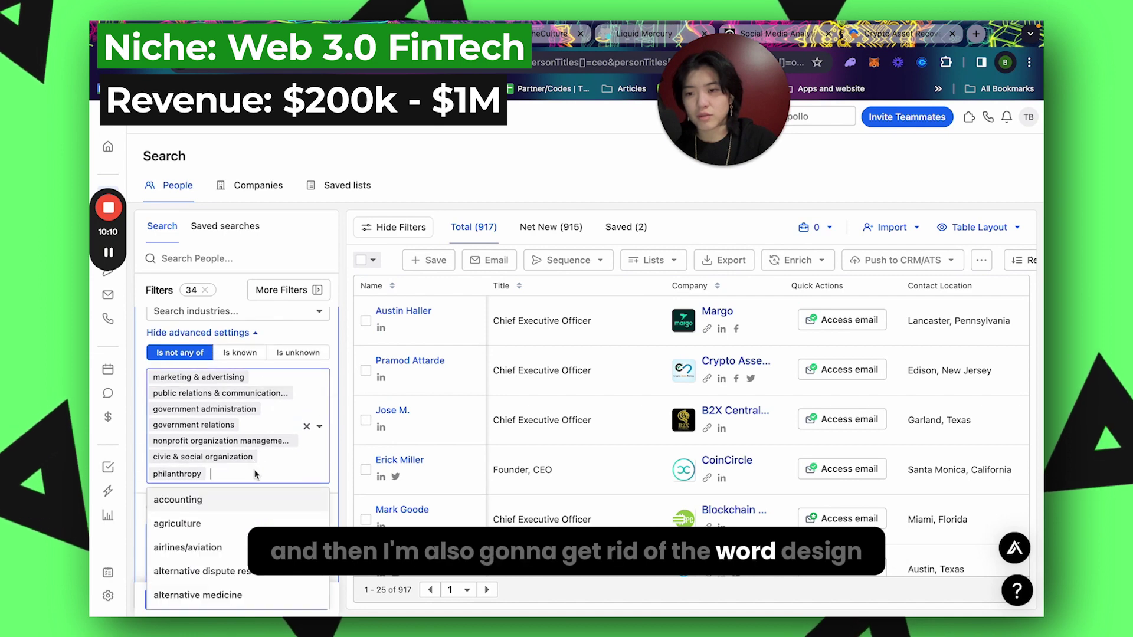
- Add "design" and "graphic design" to the excluded industries
type("des")
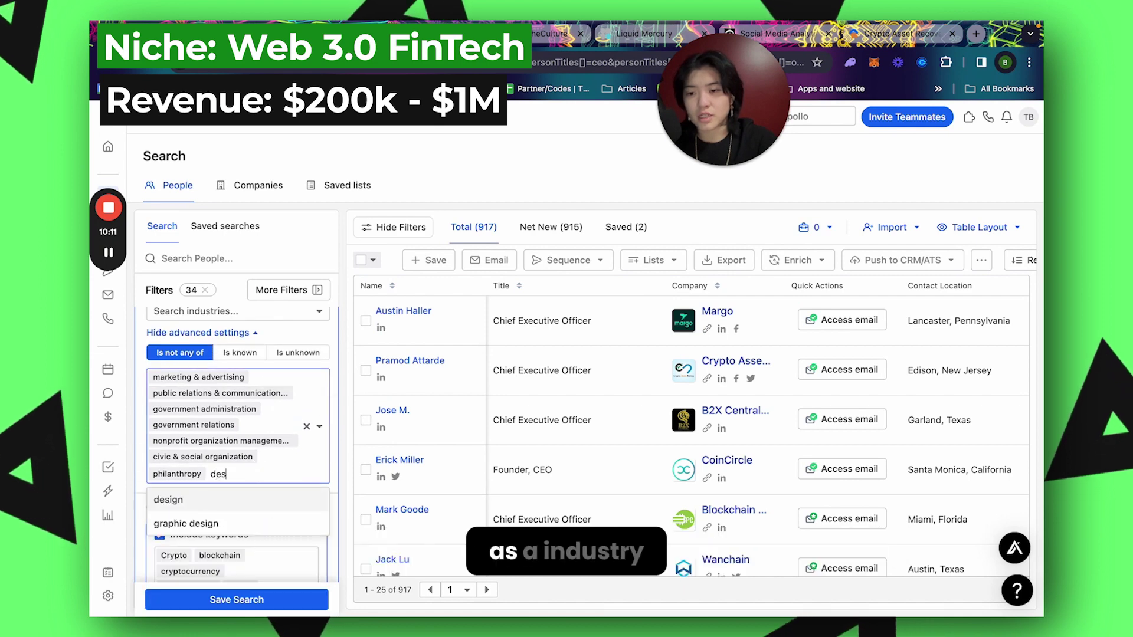
left_click(242, 501)
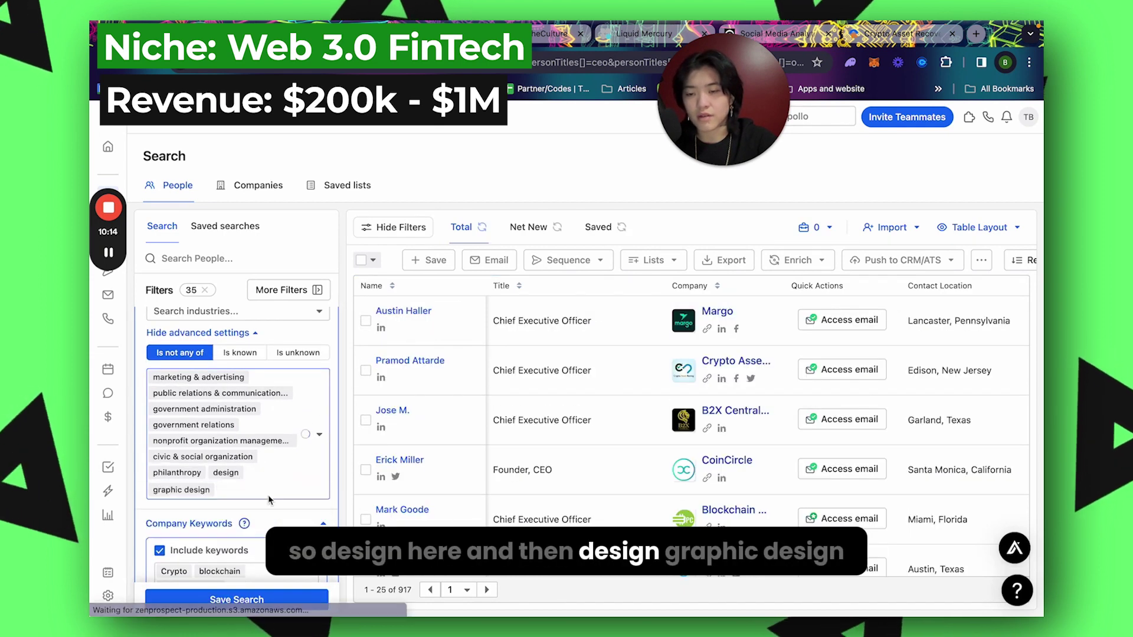
left_click(269, 500)
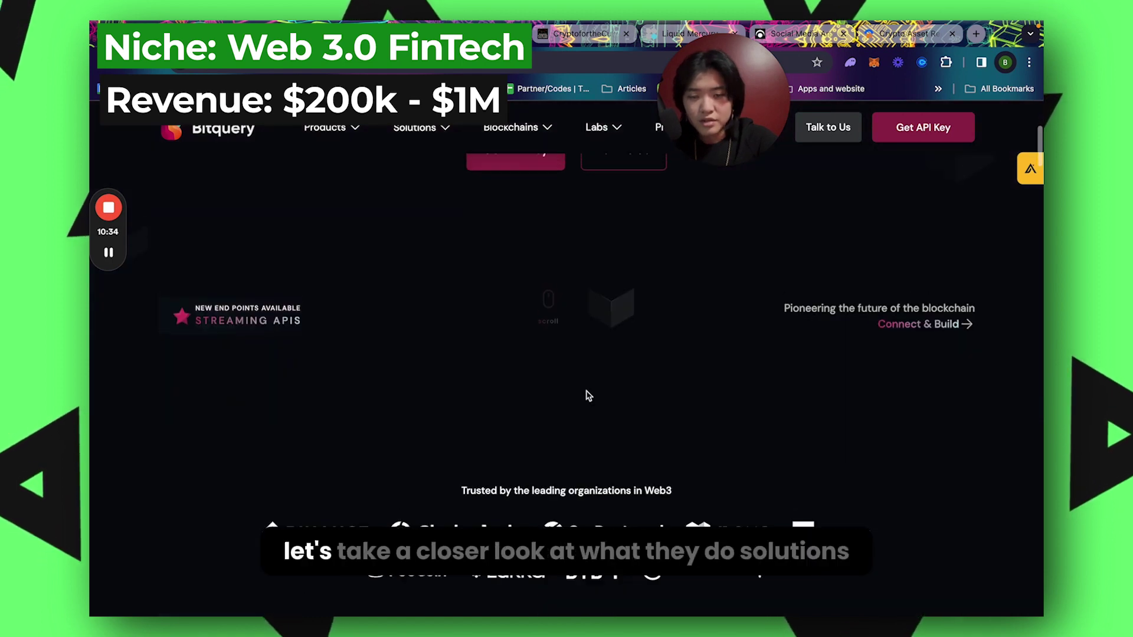
- Review the Bitquery and Thought AI websites for their solutions and services, closing each one when done
scroll(407, 195, "up", 5)
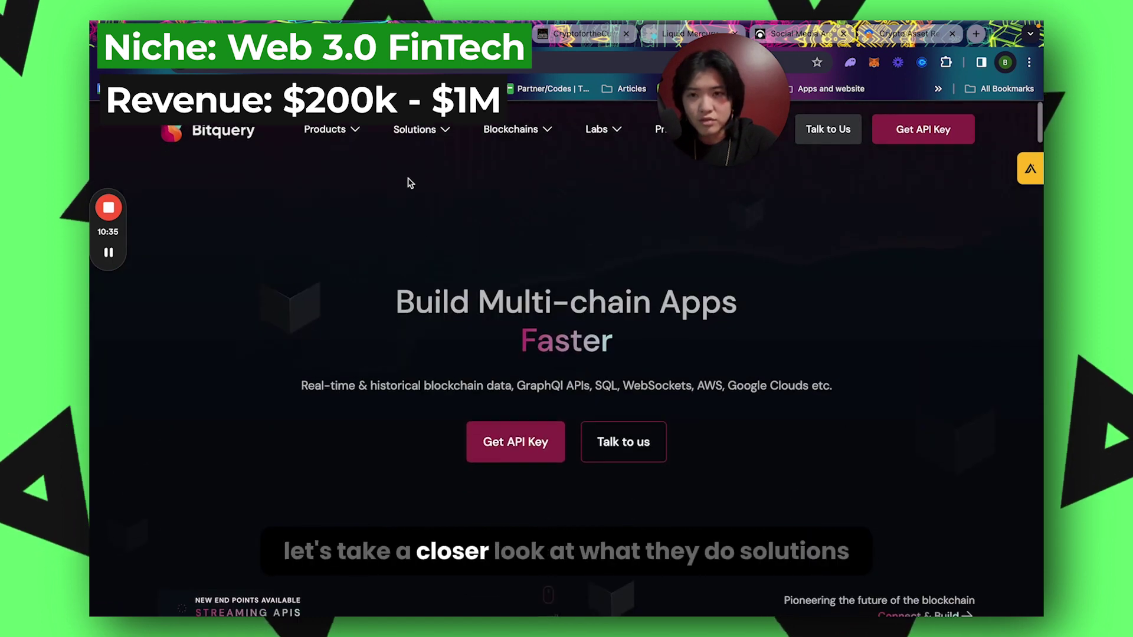
mouse_move(421, 131)
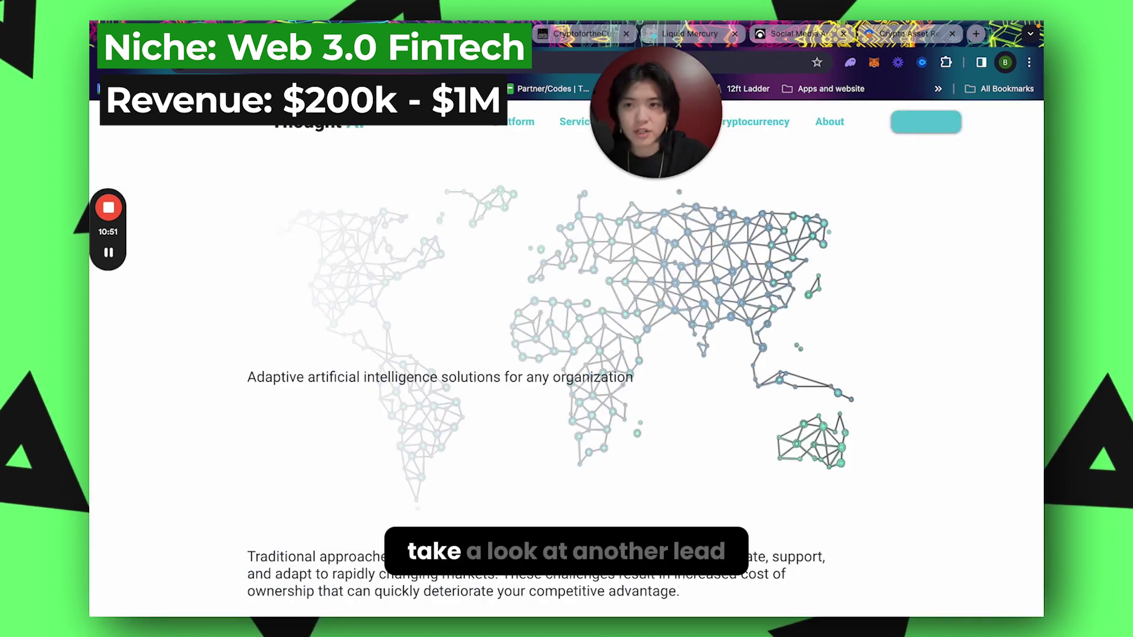
scroll(437, 271, "down", 8)
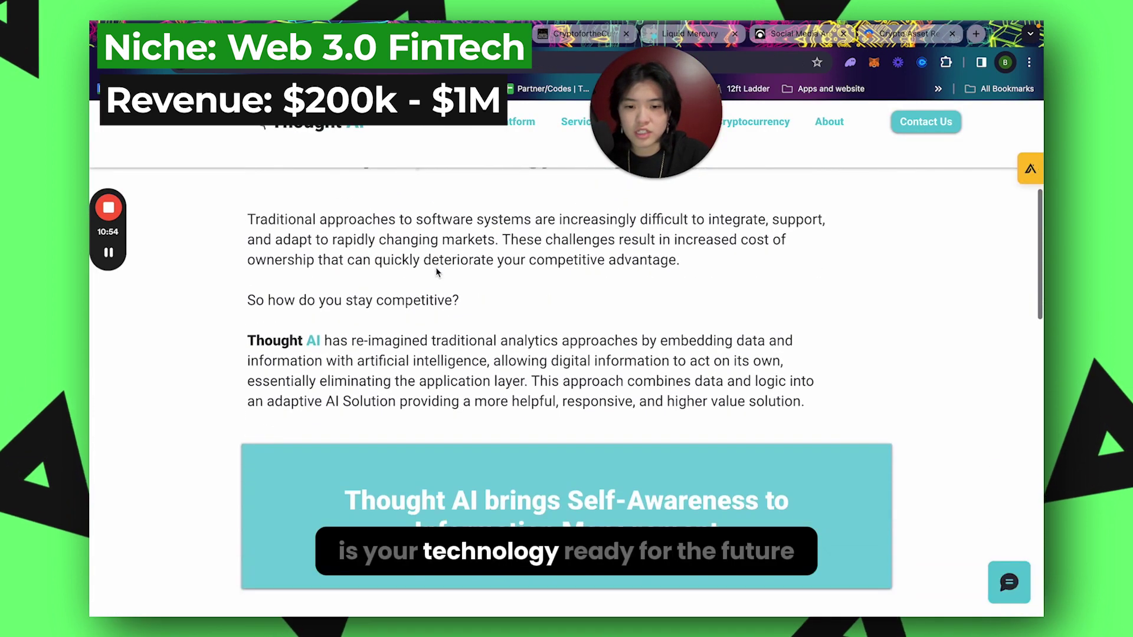
scroll(437, 272, "up", 6)
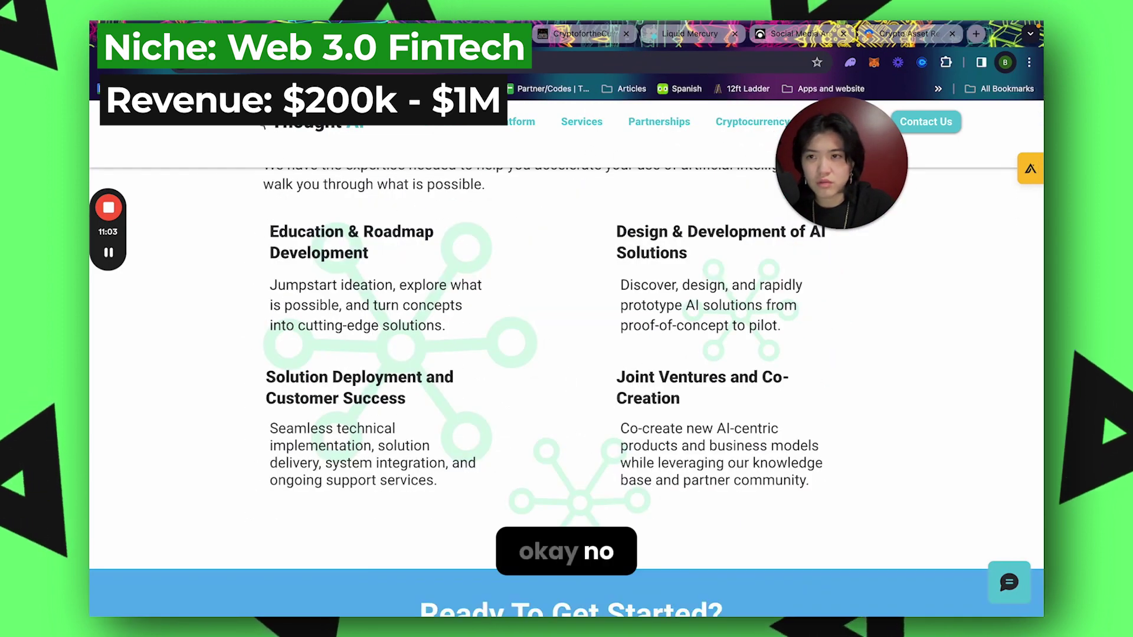
key("ctrl+w")
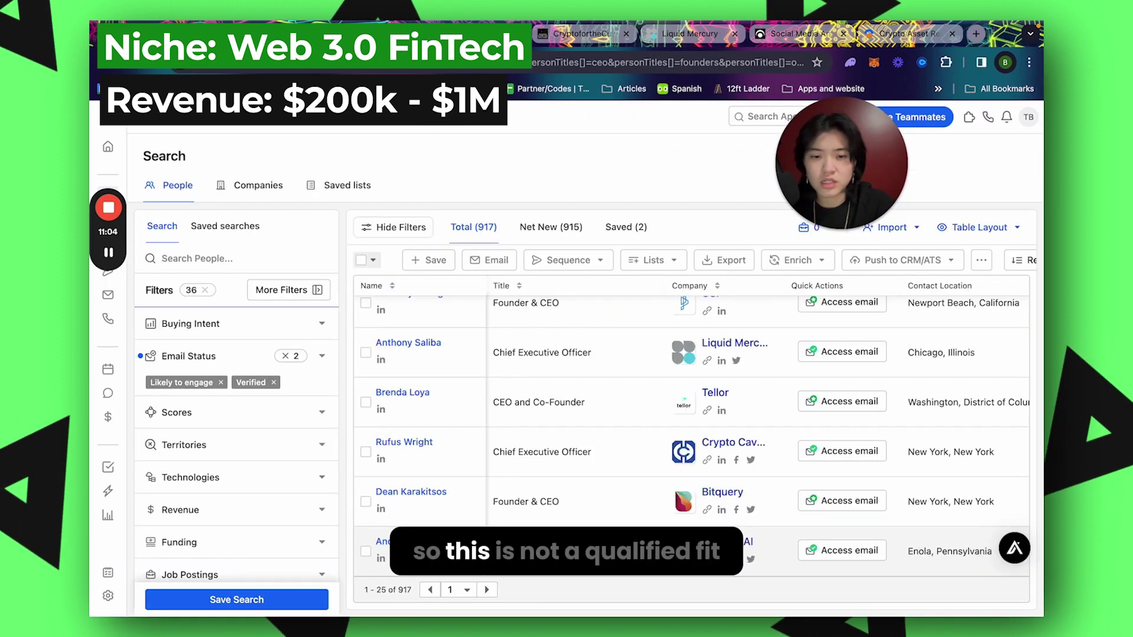
- Check the keywords of the ThoughtAI lead and add "thought" to the excluded company keywords
scroll(745, 555, "right", 5)
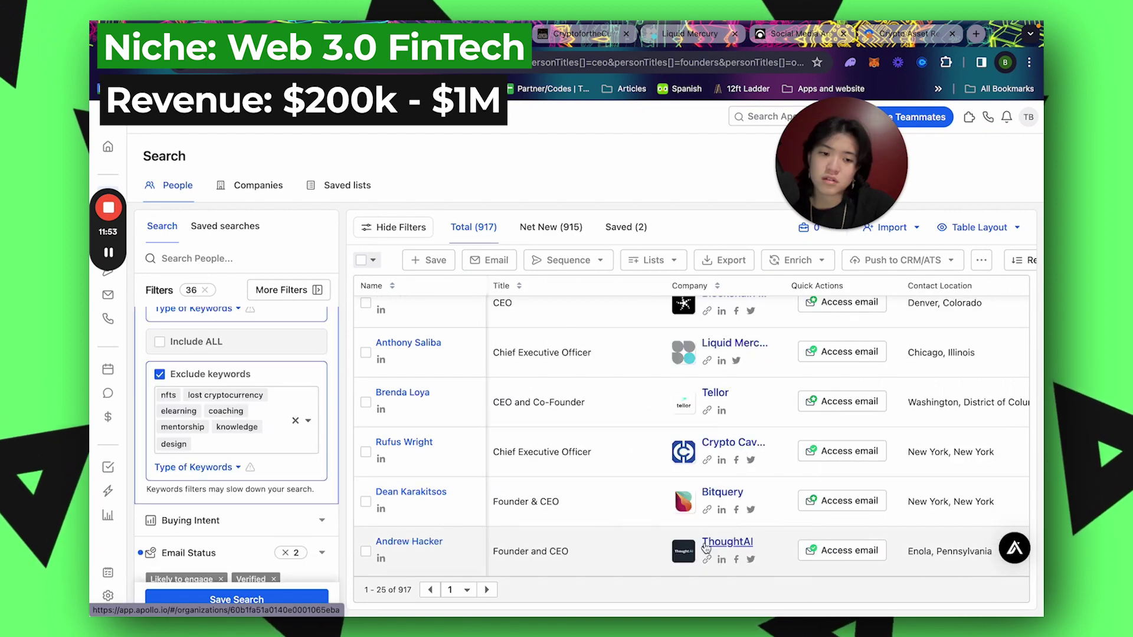
scroll(955, 557, "right", 5)
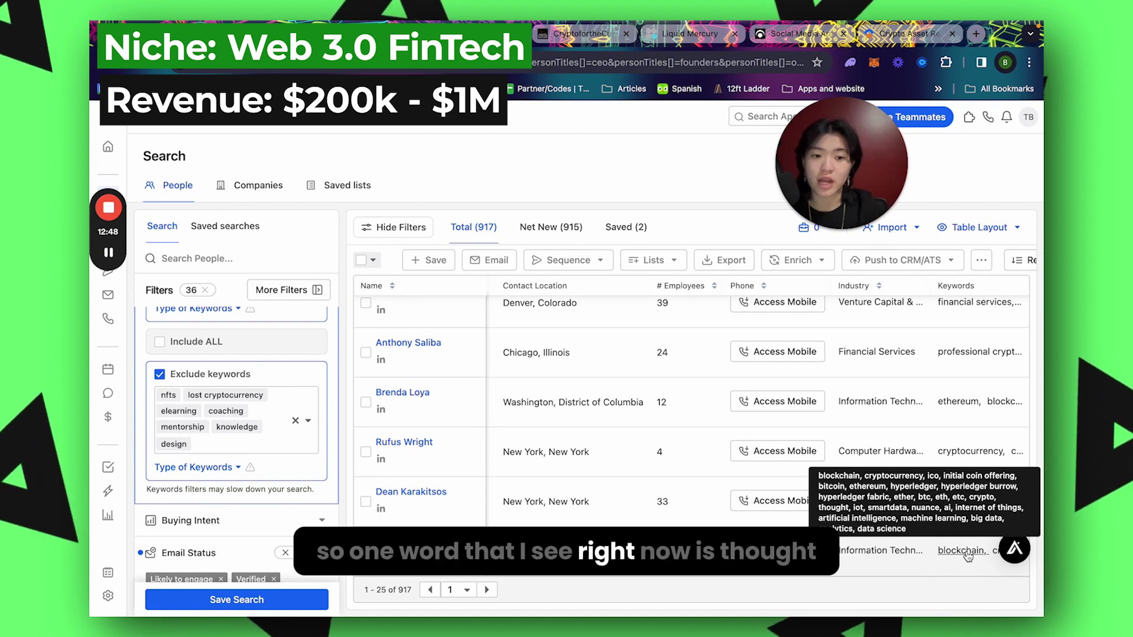
left_click(260, 448)
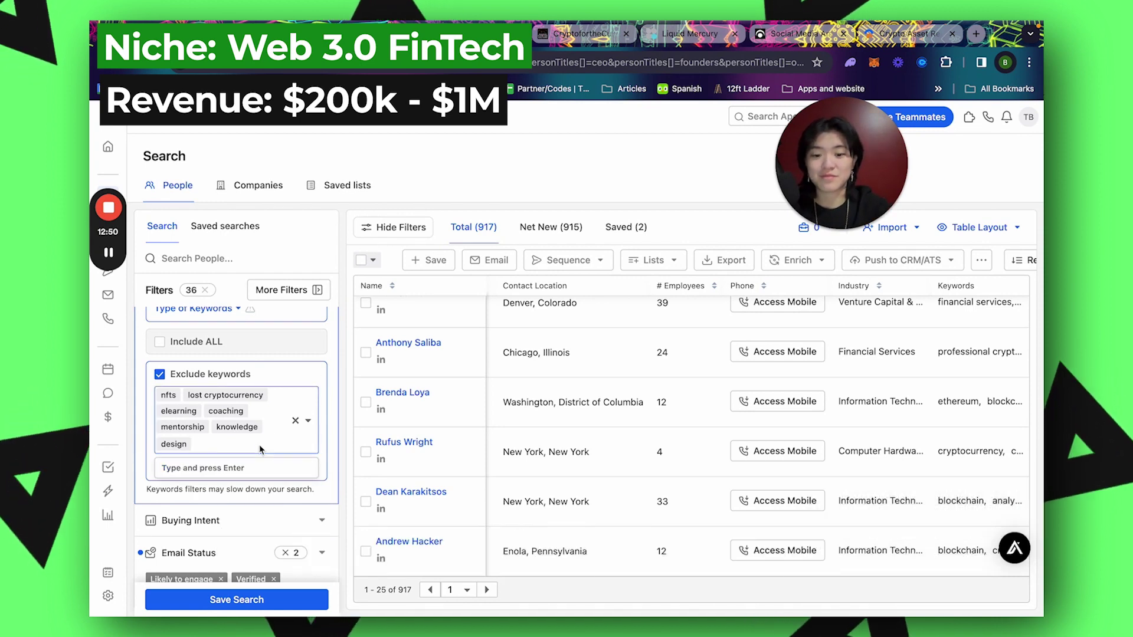
type("thought")
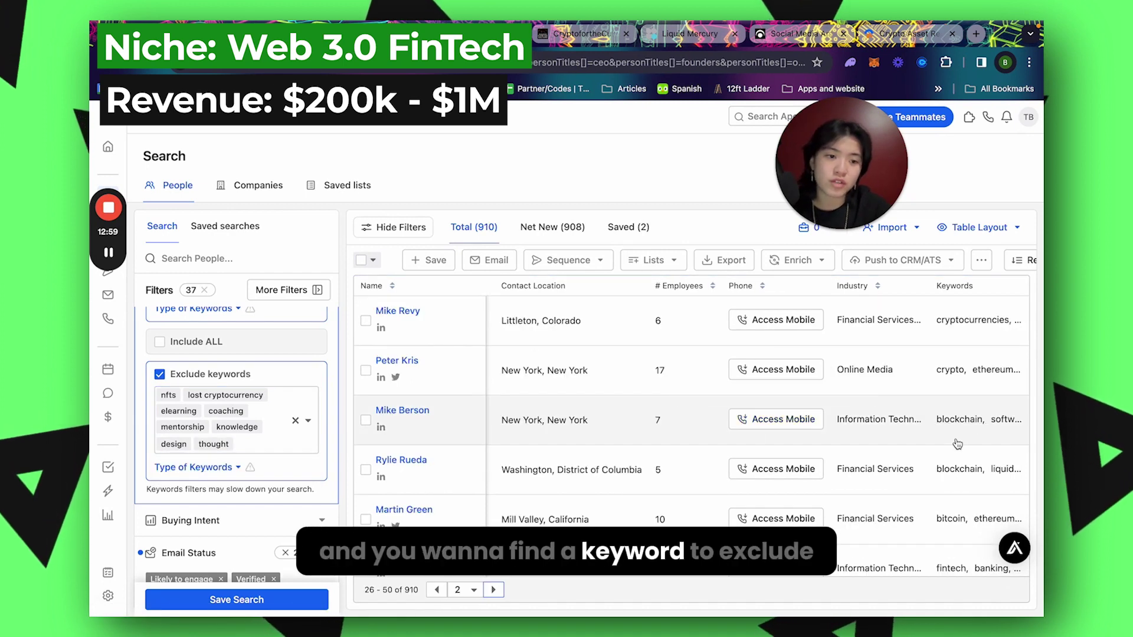
- Review the keywords of the leads on page 2 and add "decentralized finance" to the included company keywords
scroll(957, 444, "down", 3)
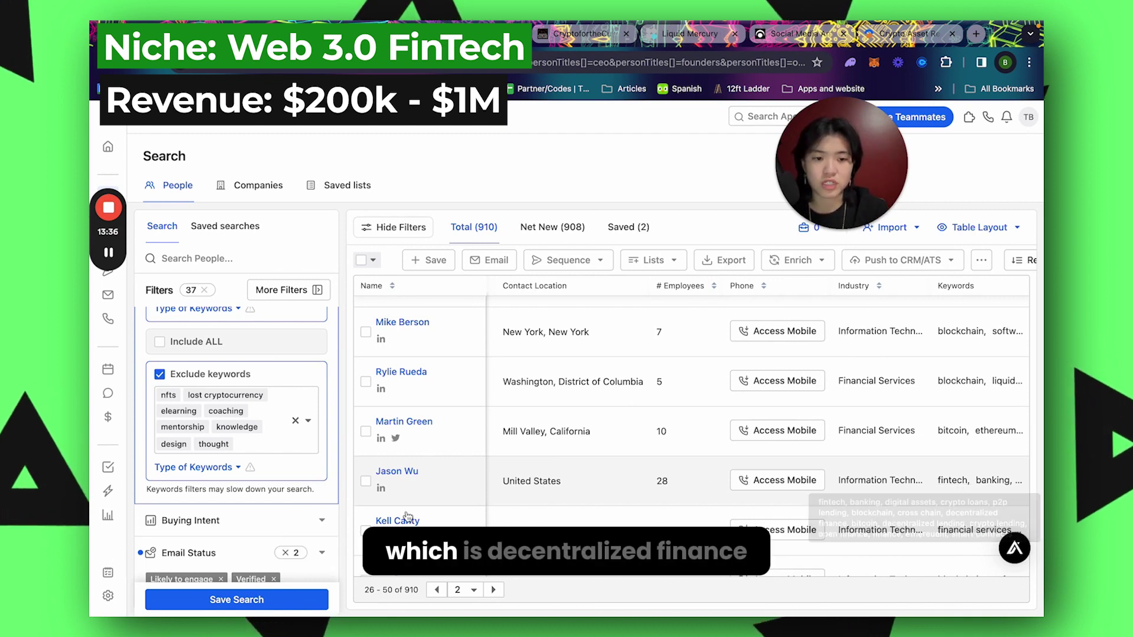
left_click(288, 452)
scroll(256, 369, "up", 2)
left_click(236, 405)
type("decent")
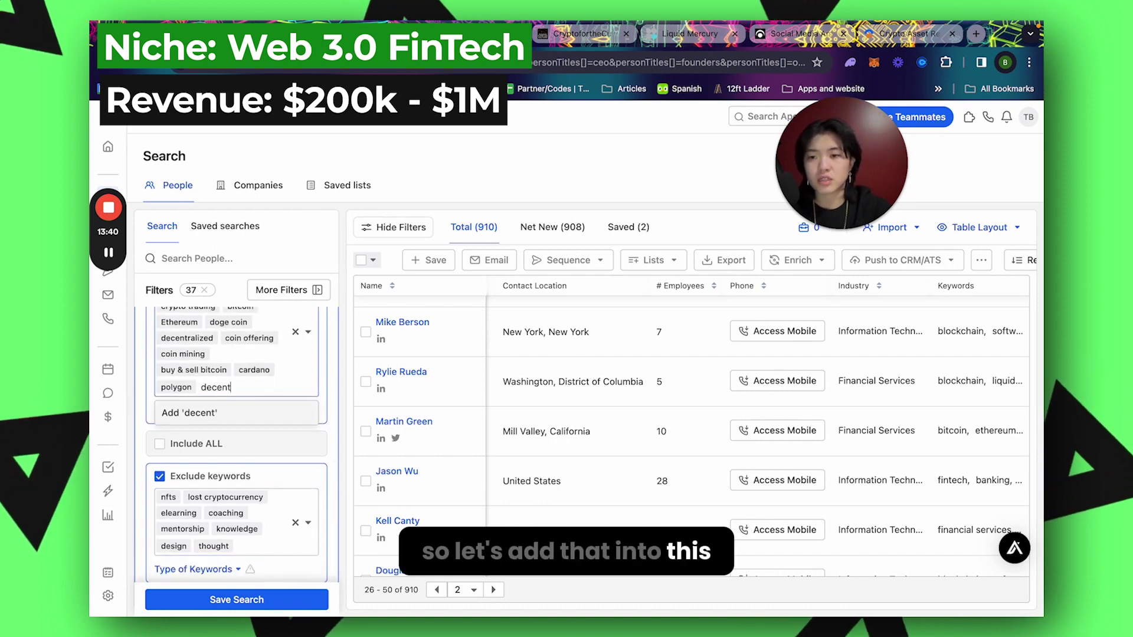
type("rali")
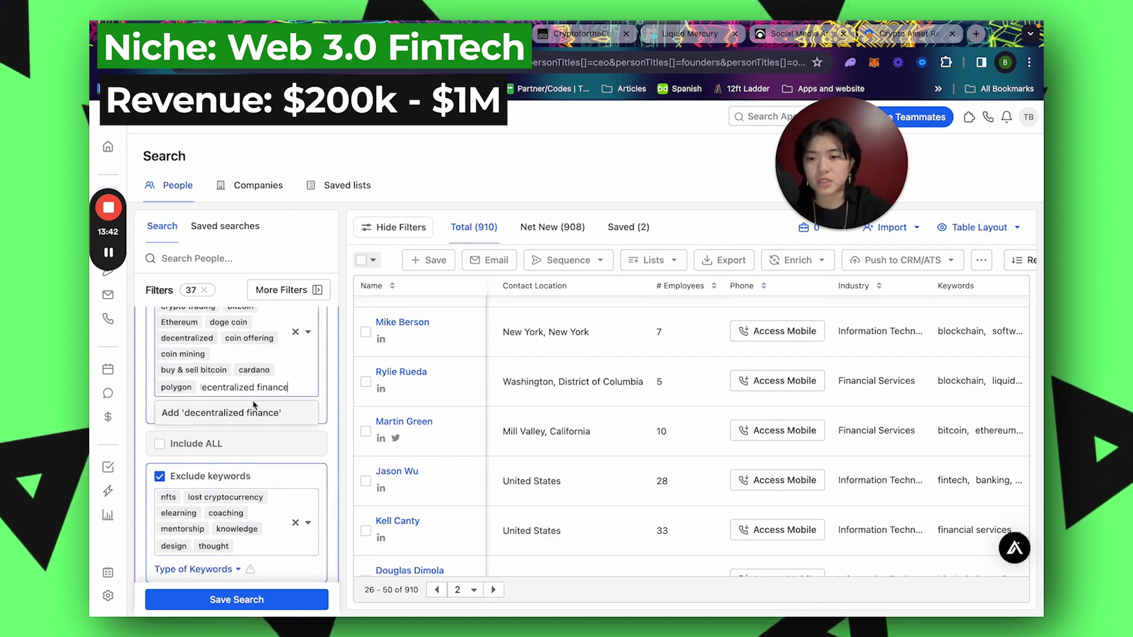
type("zed finance")
key("Return")
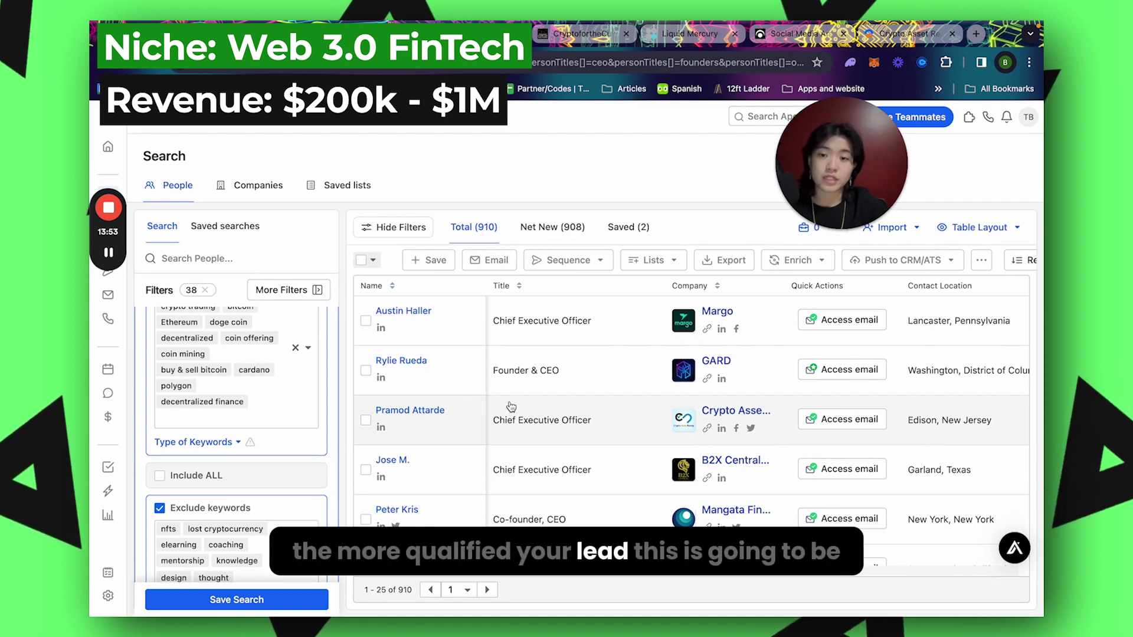
scroll(236, 413, "up", 10)
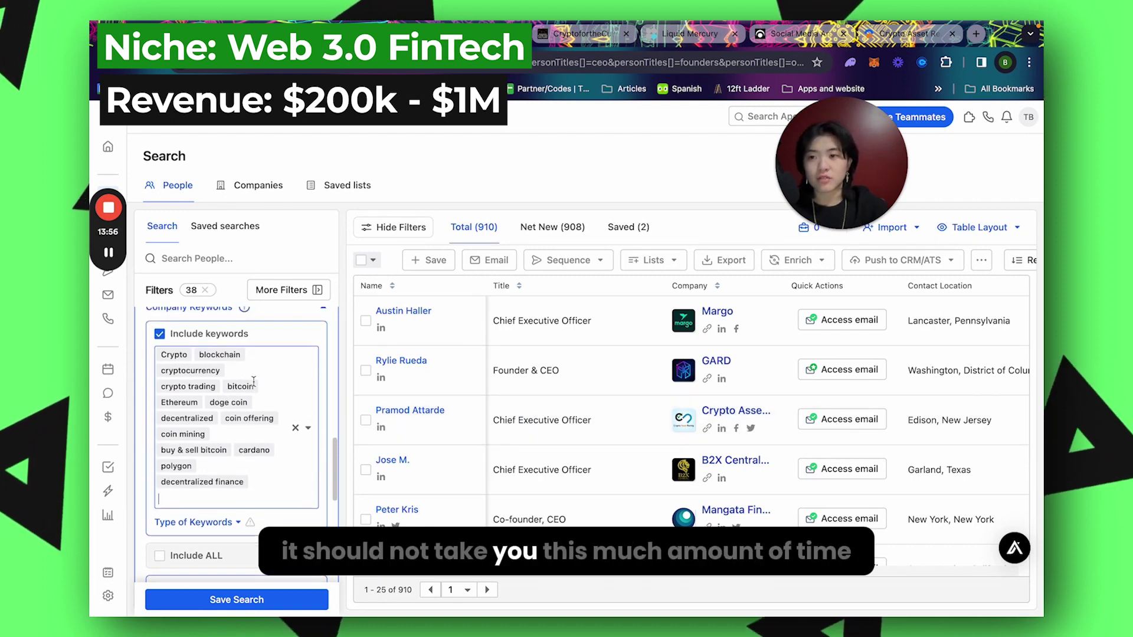